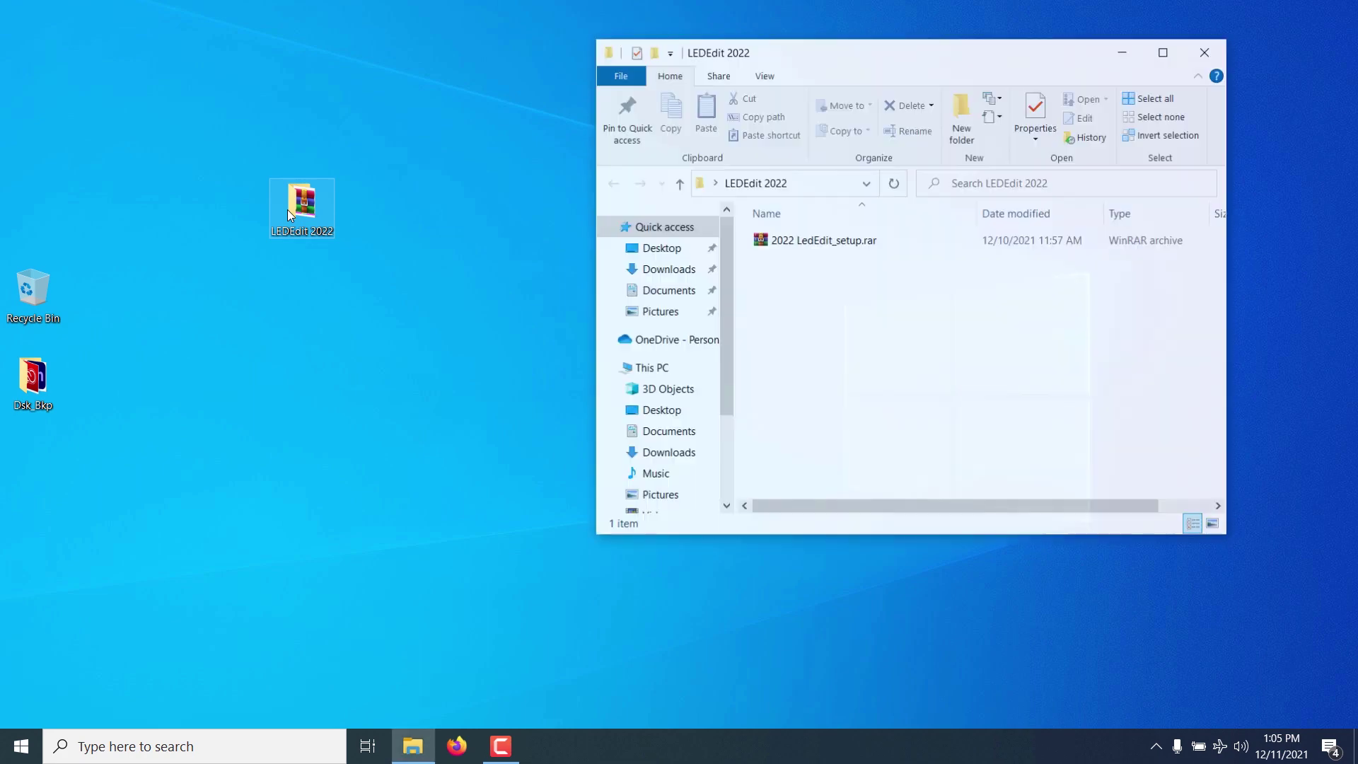
Step: Maximize the LEDEdit 2022 folder window, then restore it to its earlier size
left_click(1164, 53)
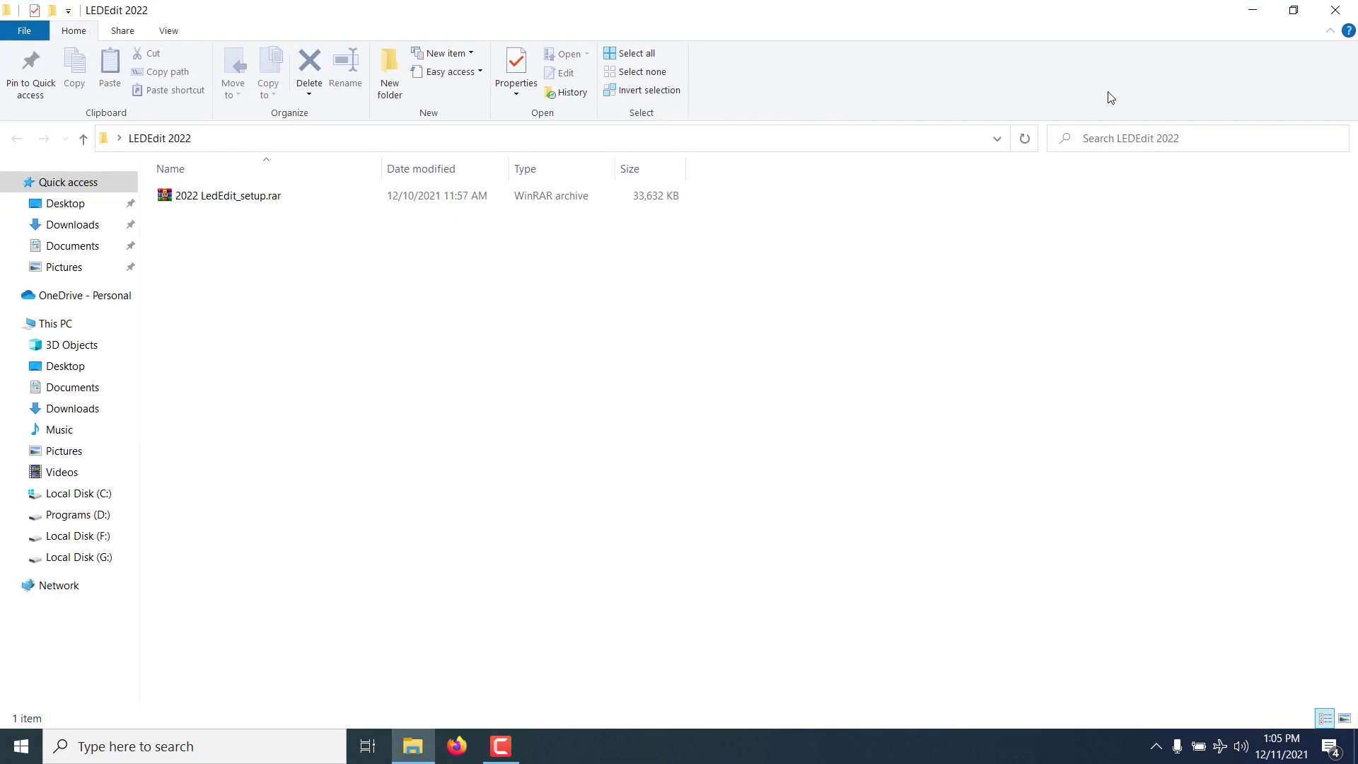
key("super+Down")
Step: Open 2022 LedEdit_setup.rar in WinRAR and drag LedEdit_2022_V8.0_setup.exe onto the desktop
double_click(843, 247)
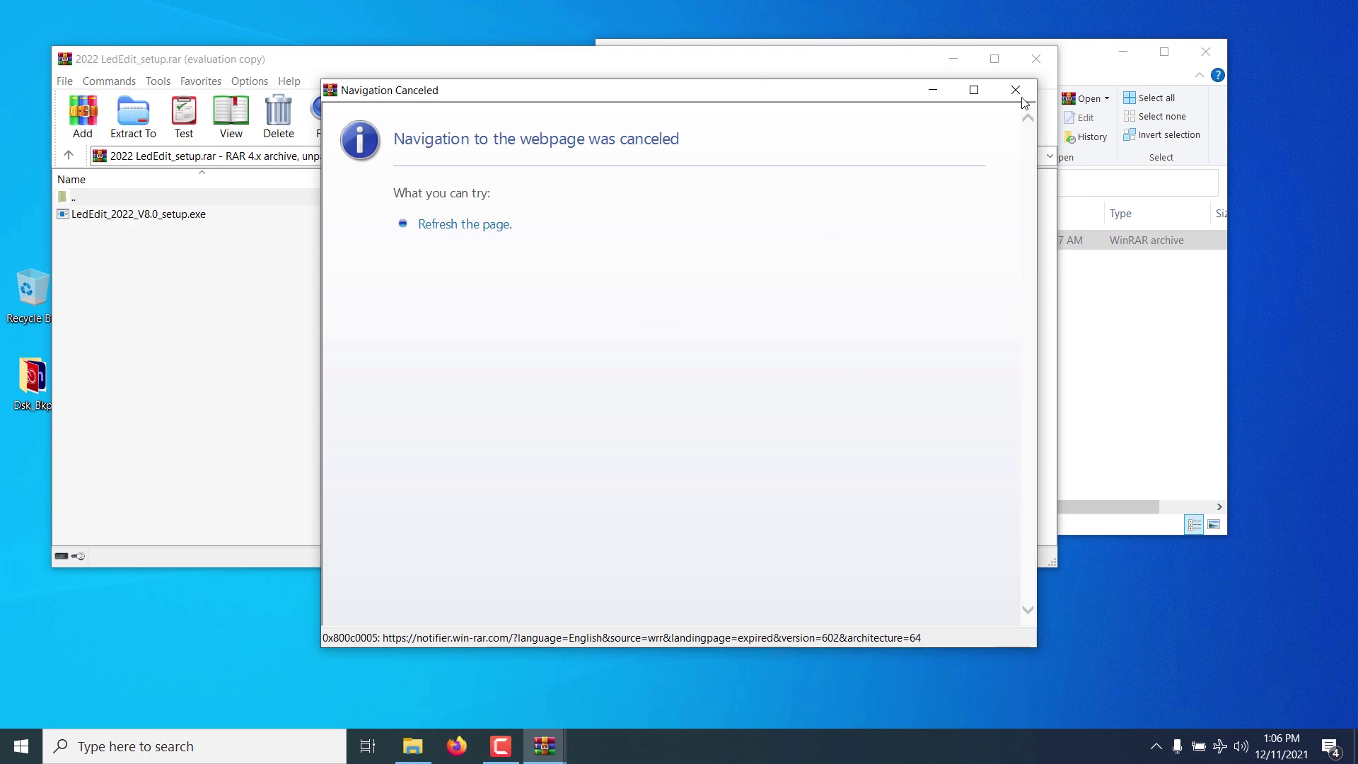
left_click(1017, 92)
left_click(198, 214)
left_click_drag(198, 215, 302, 640)
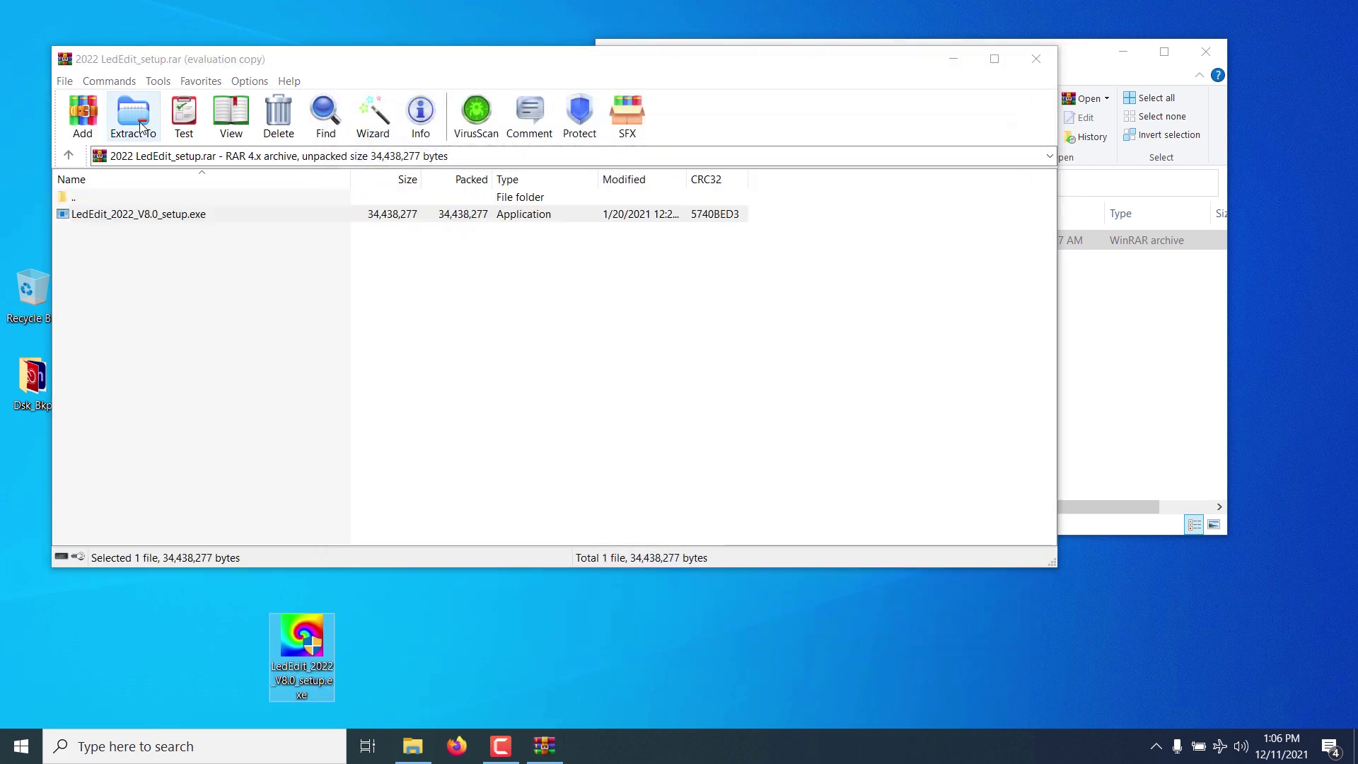
Step: Cancel the Extract To options and run LedEdit_2022_V8.0_setup.exe from the archive
left_click(133, 114)
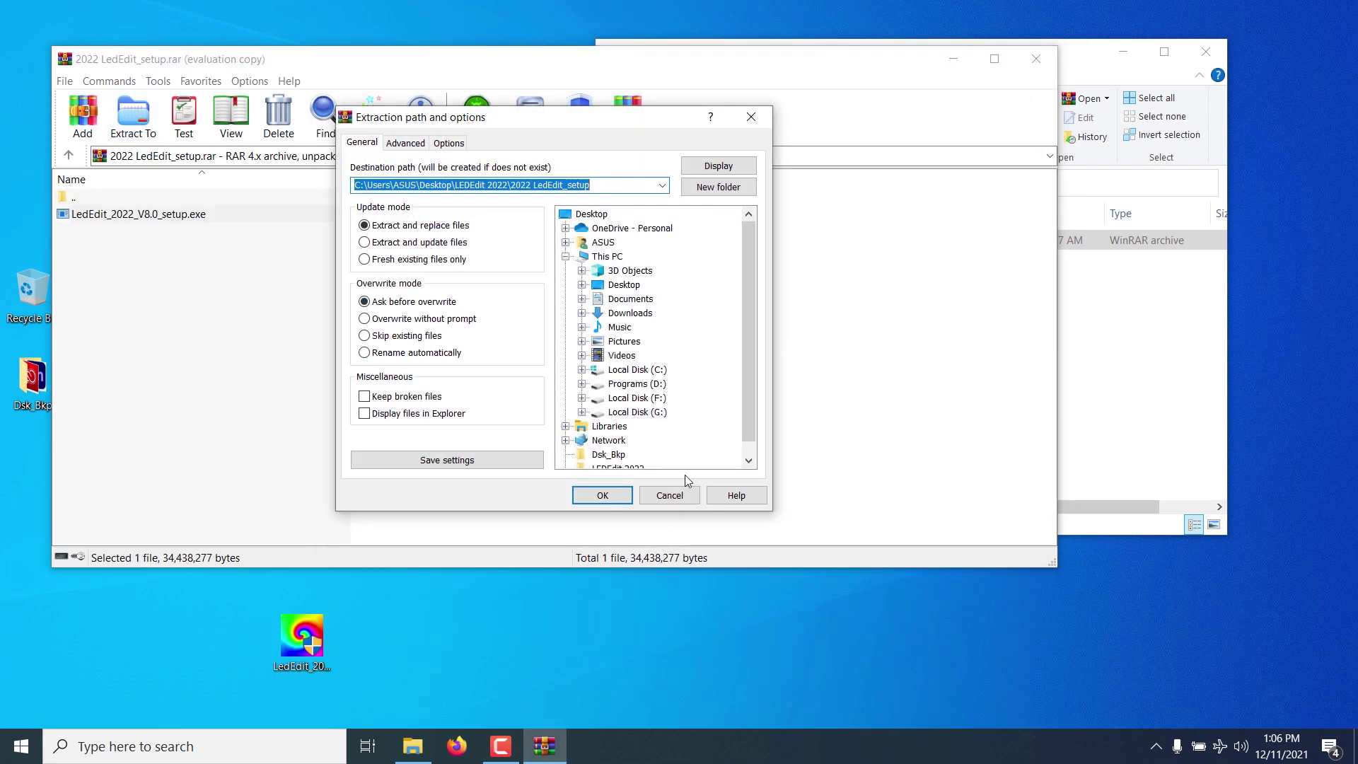
left_click(653, 498)
double_click(99, 219)
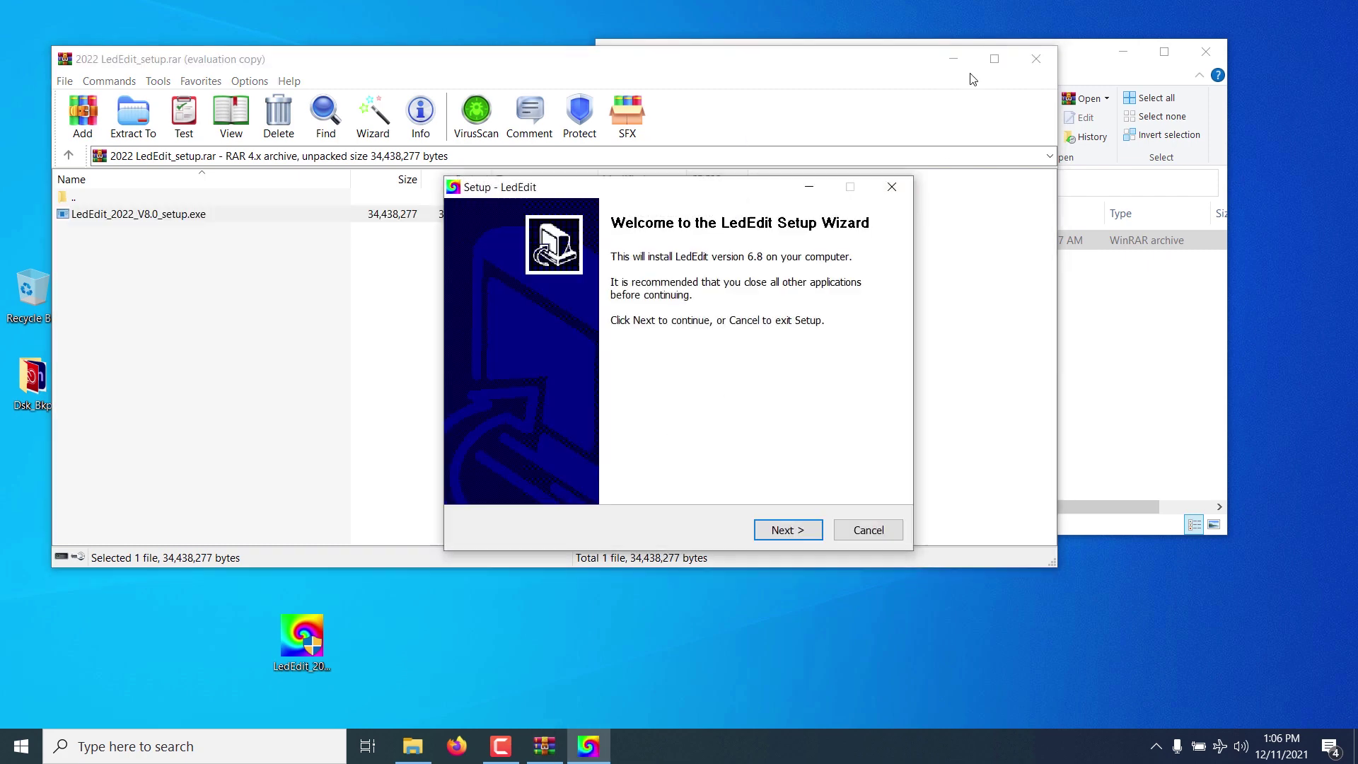
Step: Pass the welcome page and restore the cleared install path to C:\Program Files (x86)\LedEdit
left_click(954, 59)
left_click(782, 532)
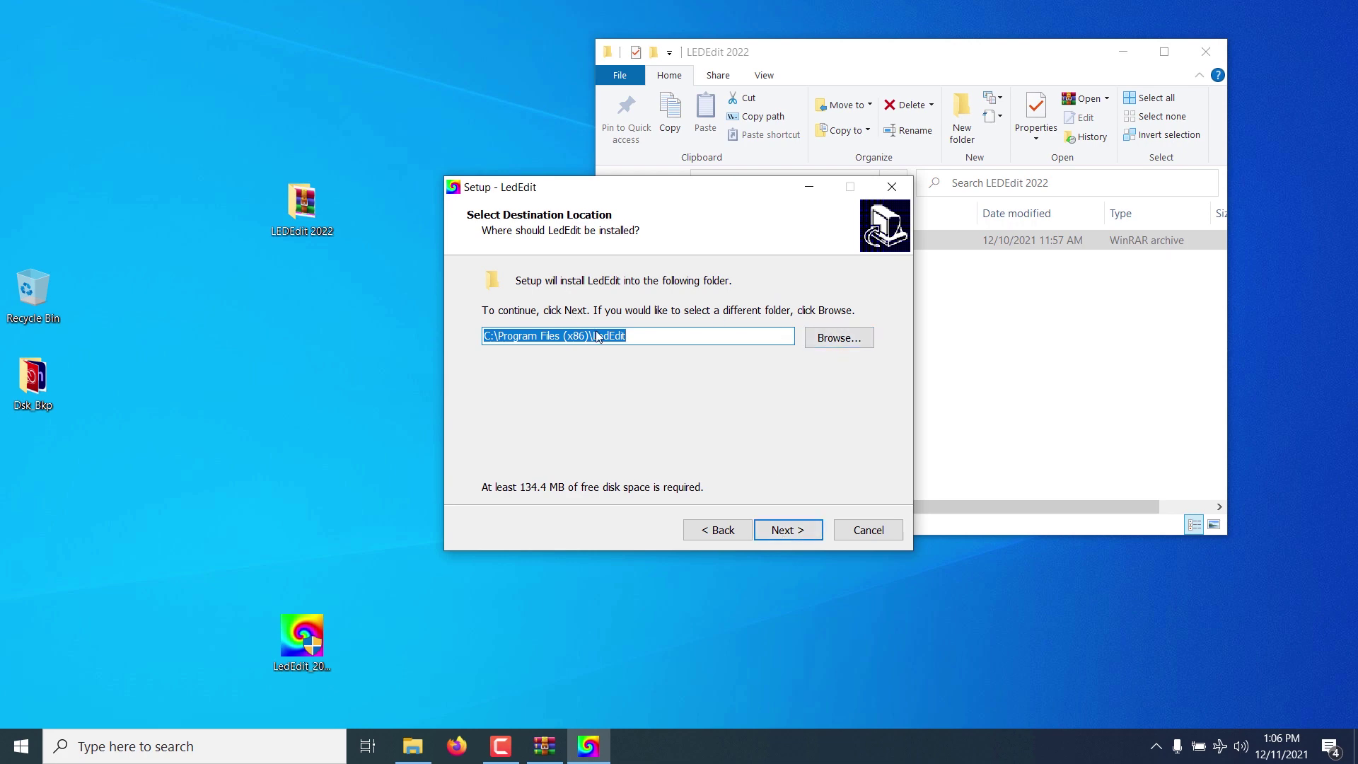
left_click(785, 336)
key("ctrl+a")
key("Delete")
key("ctrl+z")
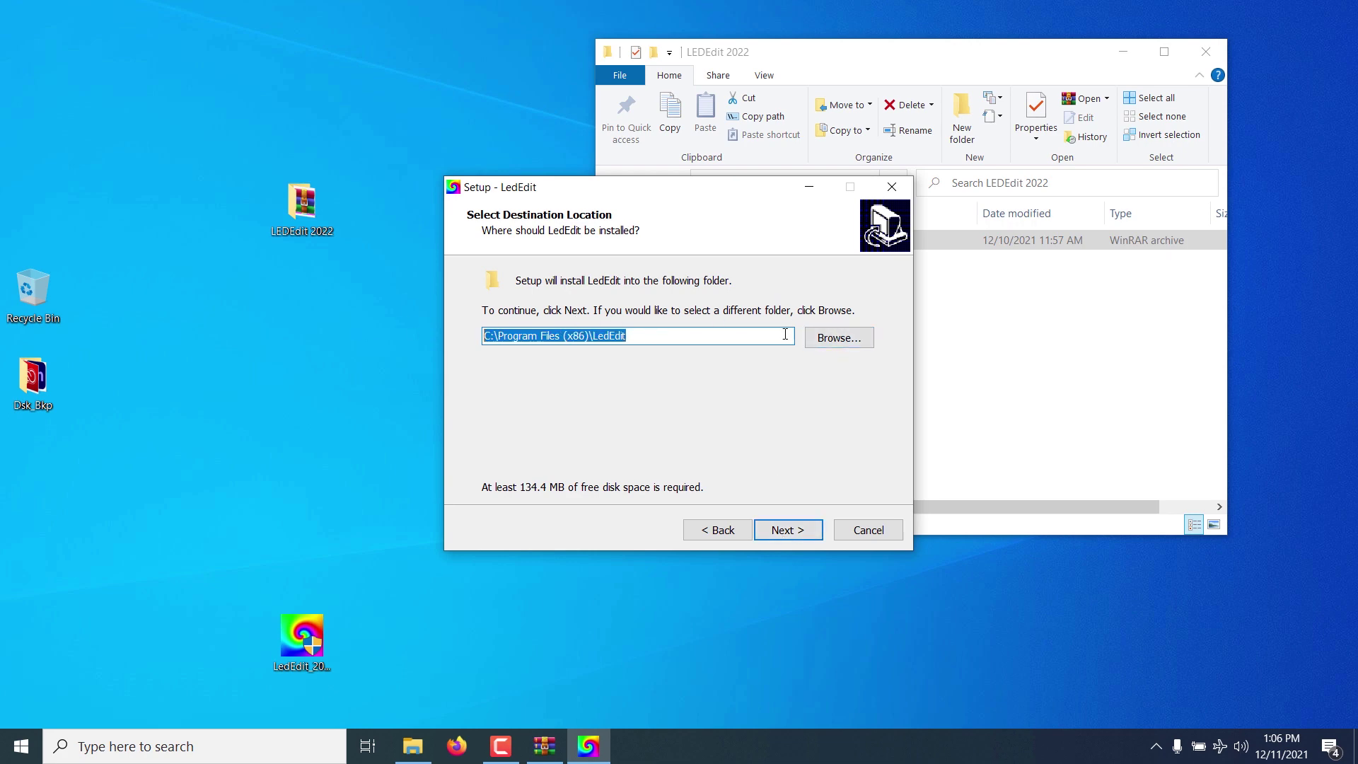
Step: Keep that folder unchanged and confirm installing into the existing LedEdit folder
left_click(844, 338)
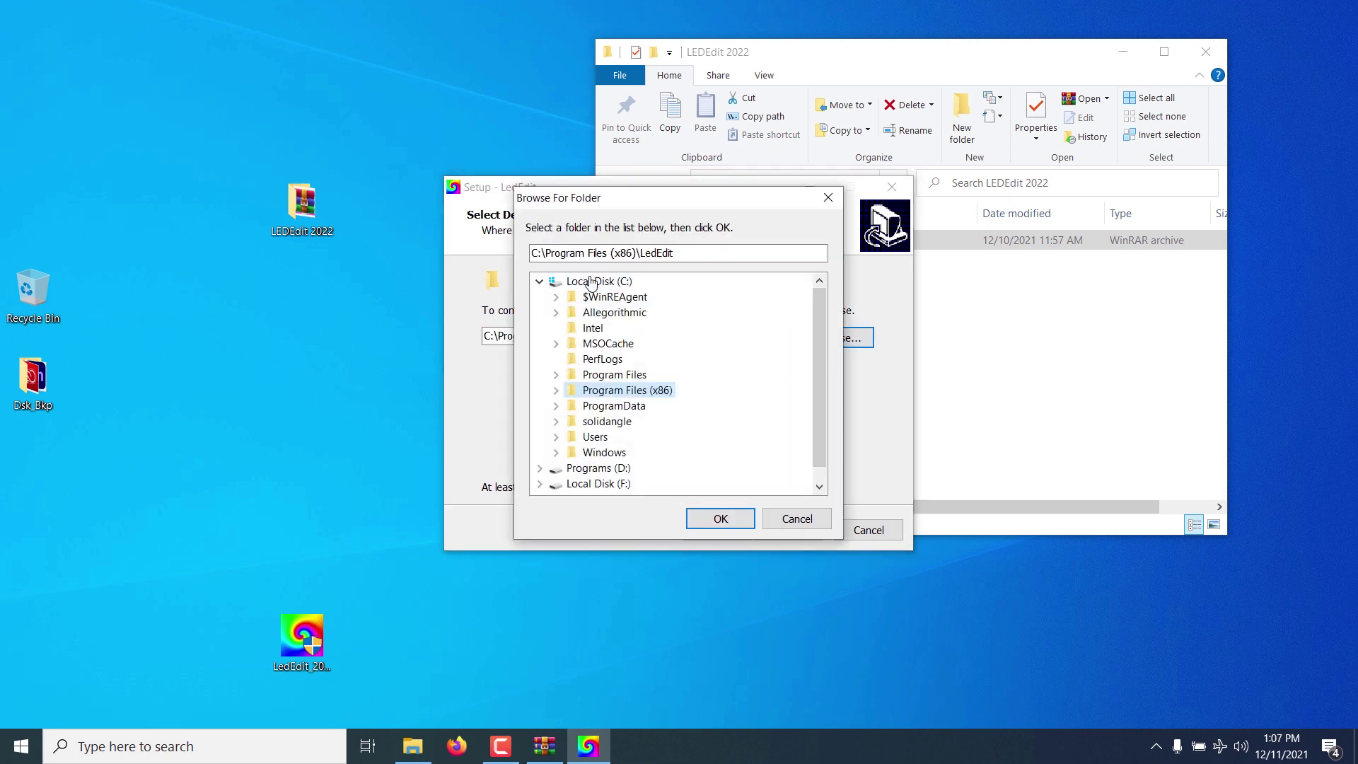
left_click(808, 520)
left_click(793, 532)
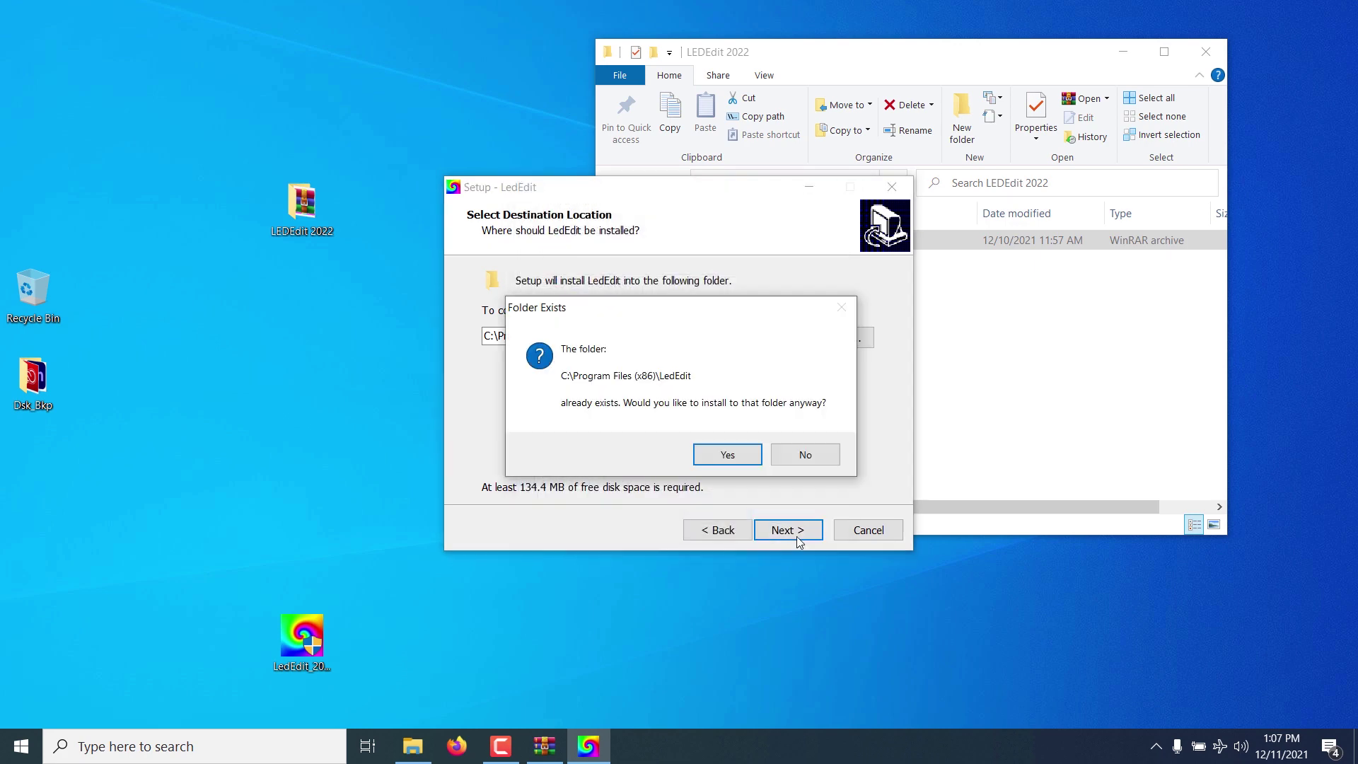
left_click(736, 456)
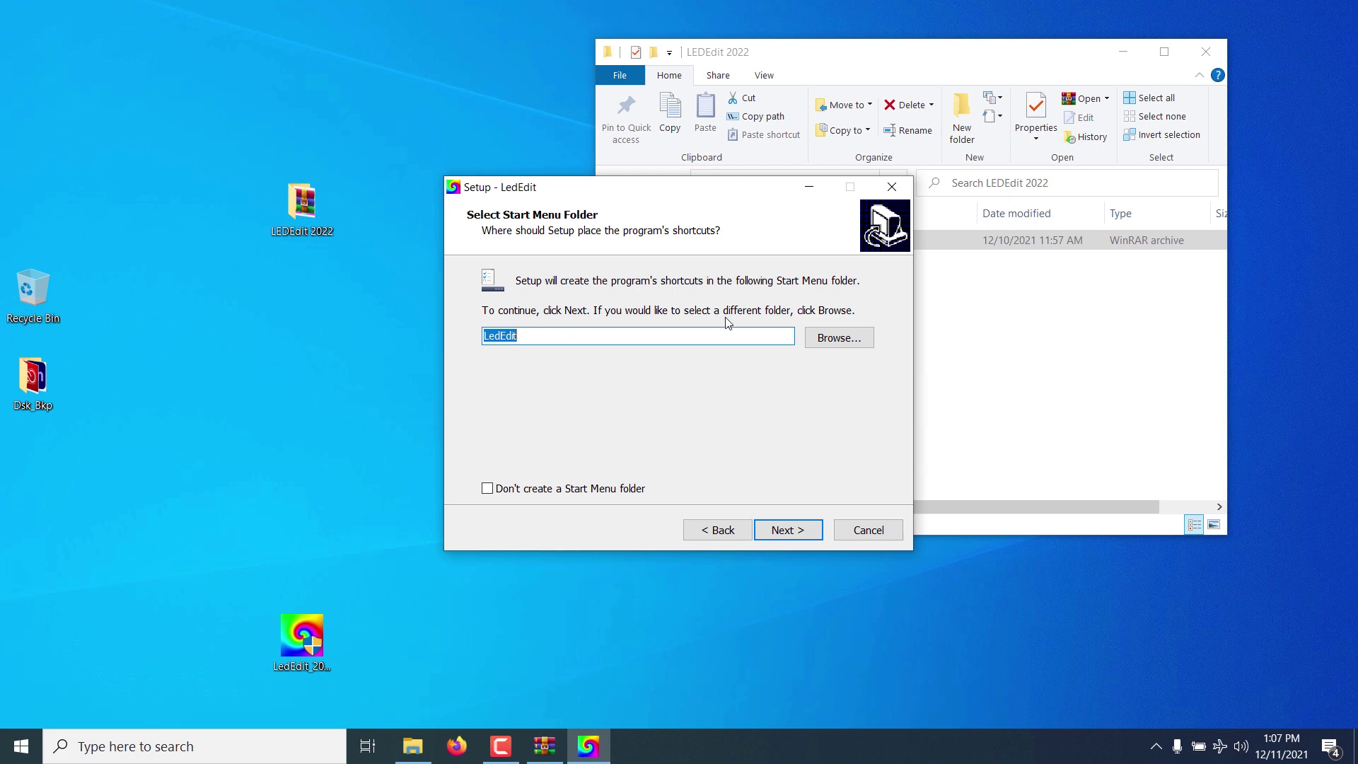
Step: Keep LedEdit as the Start Menu folder without browsing elsewhere
left_click(826, 340)
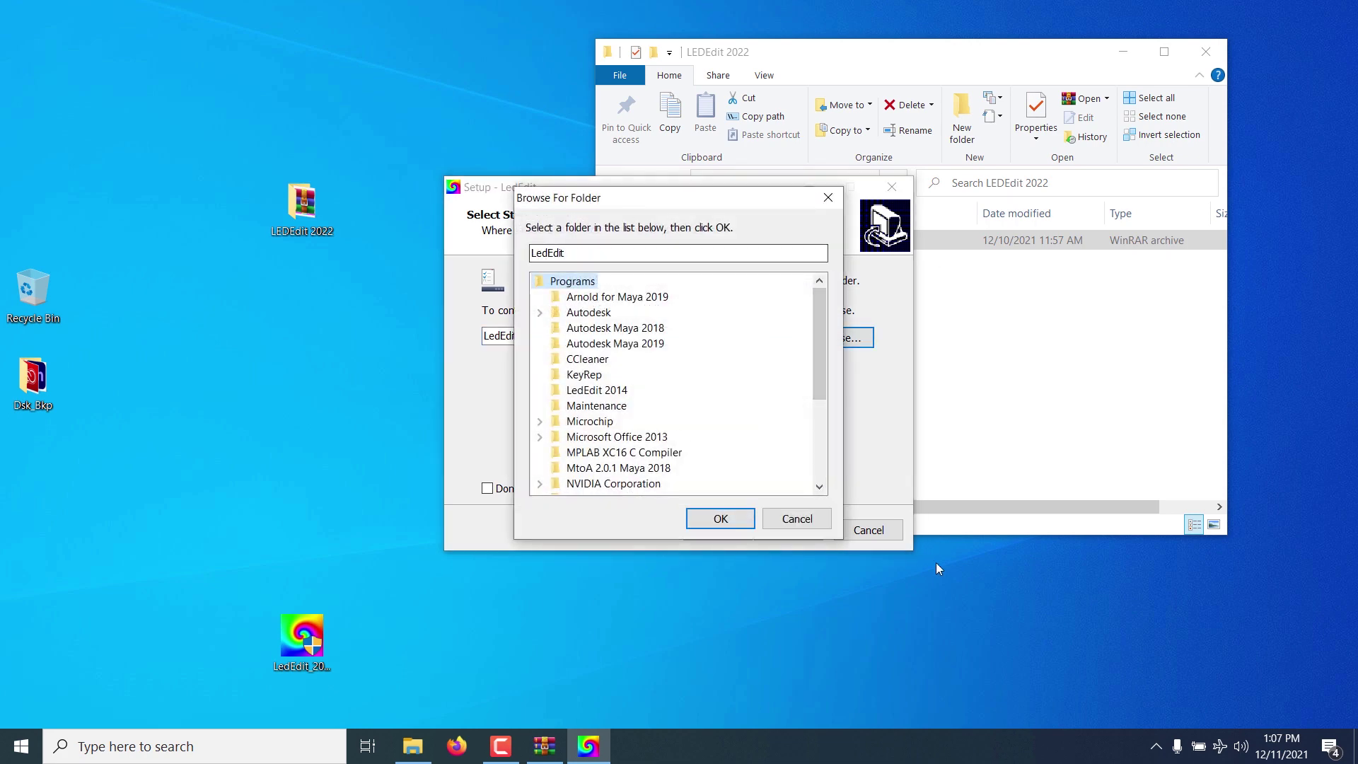
left_click(796, 519)
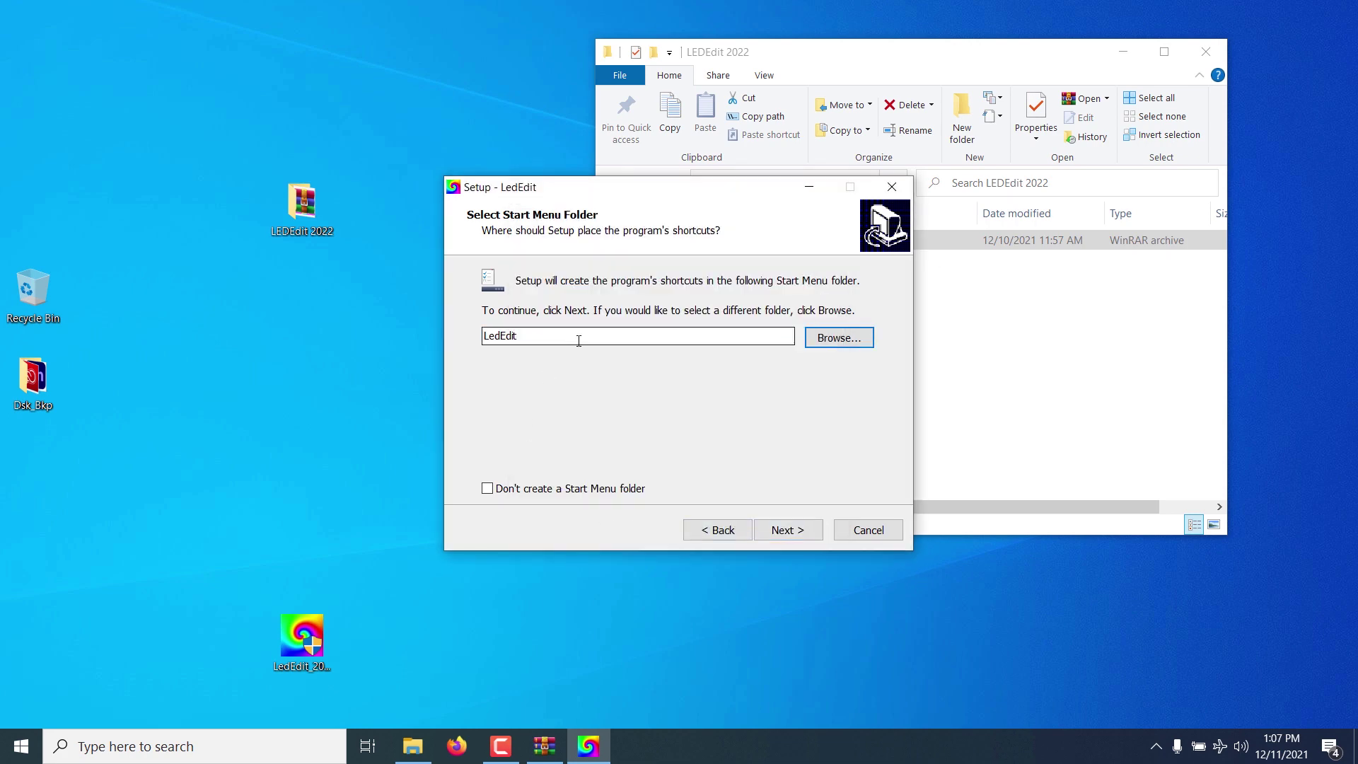
left_click(808, 537)
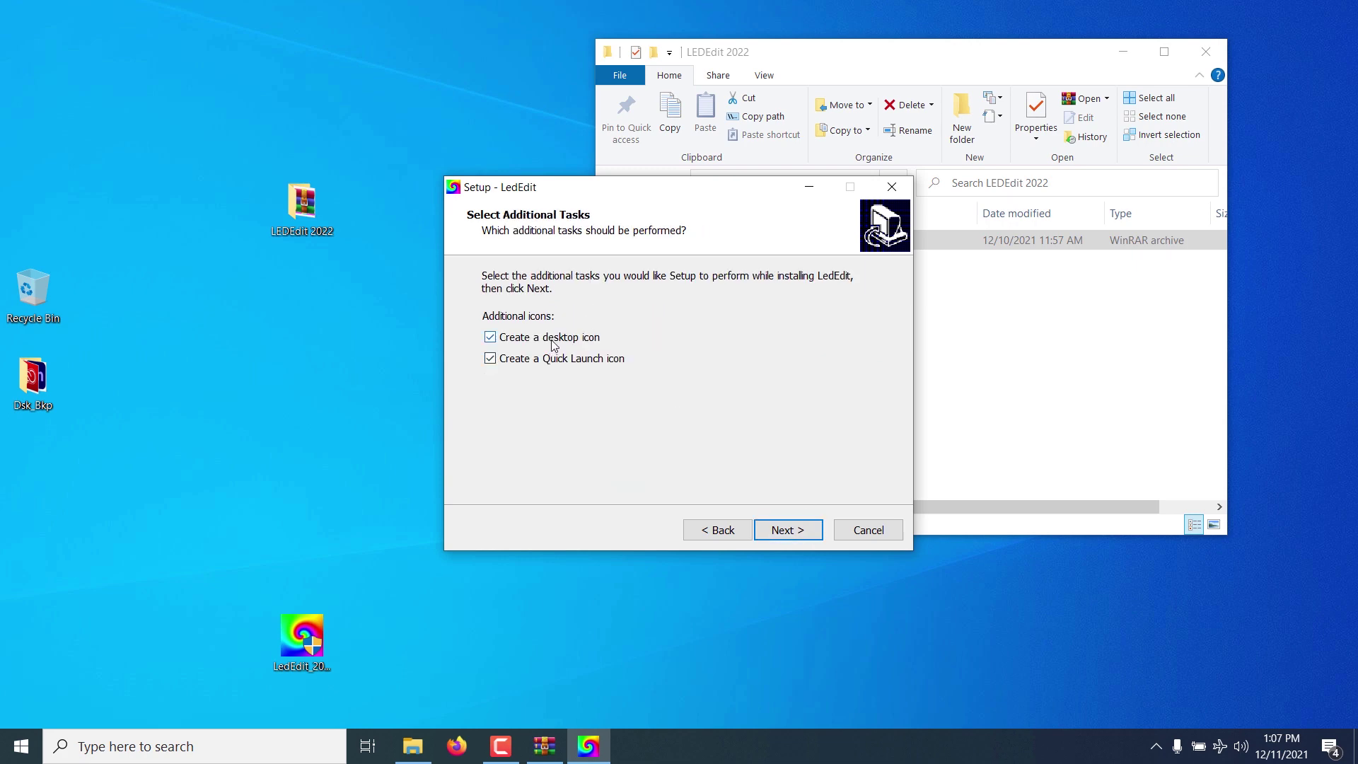
Step: Keep desktop and Quick Launch icons enabled, install, and finish with Launch LedEdit checked
left_click(570, 362)
left_click(570, 362)
left_click(794, 535)
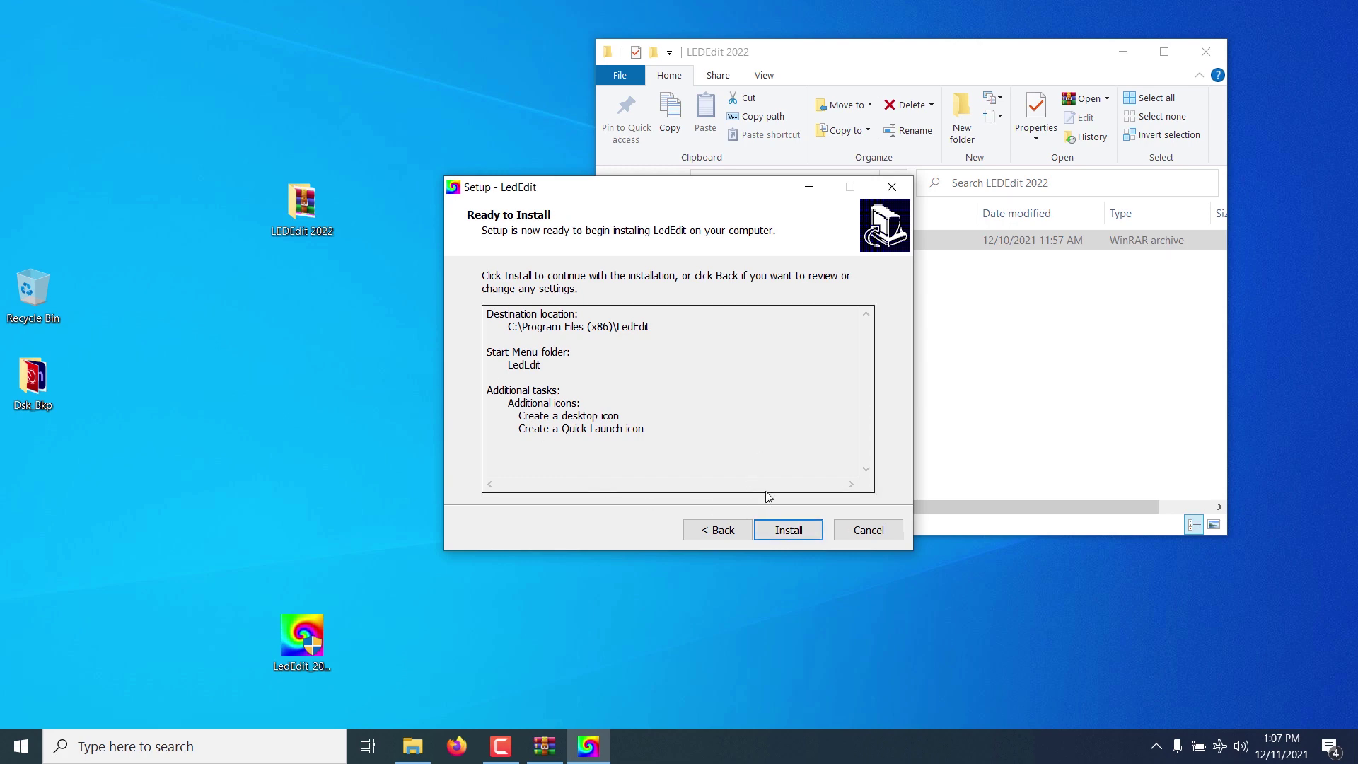
left_click(799, 535)
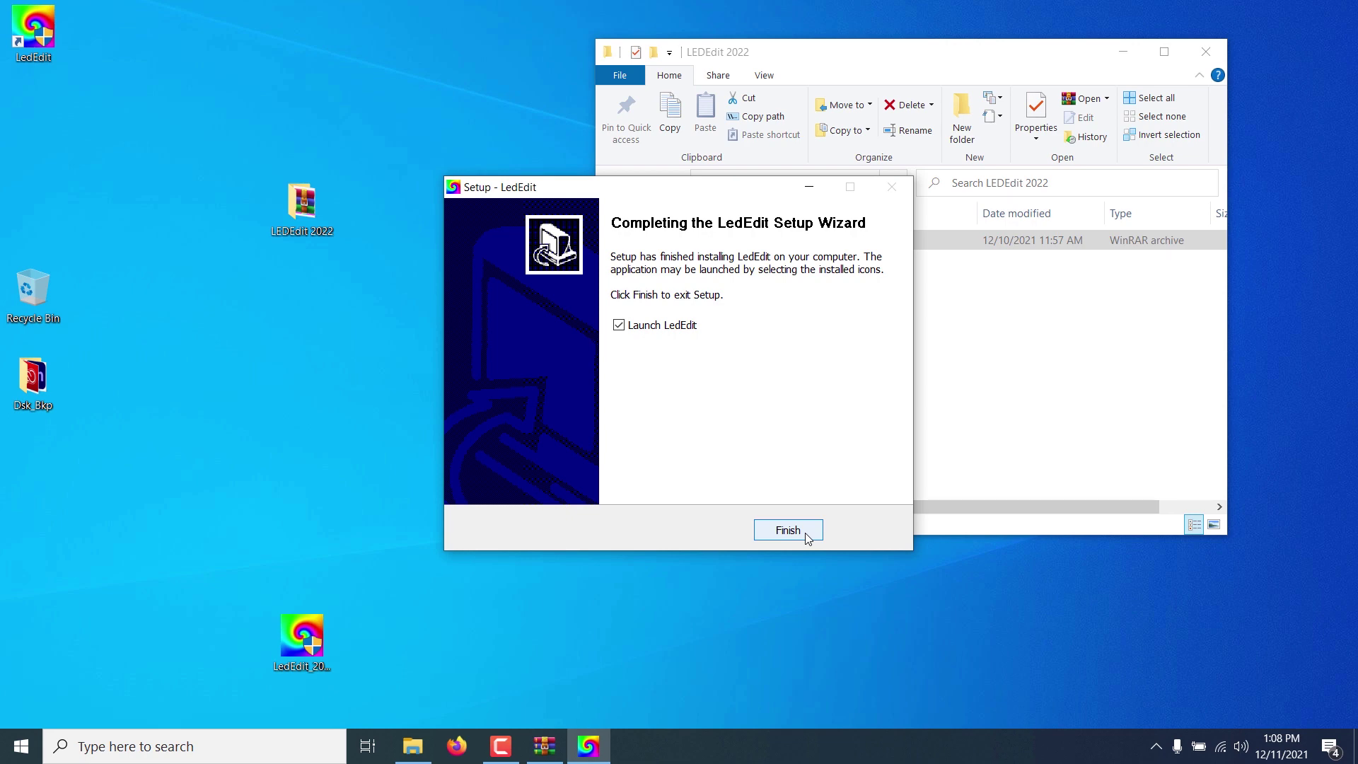
left_click(807, 536)
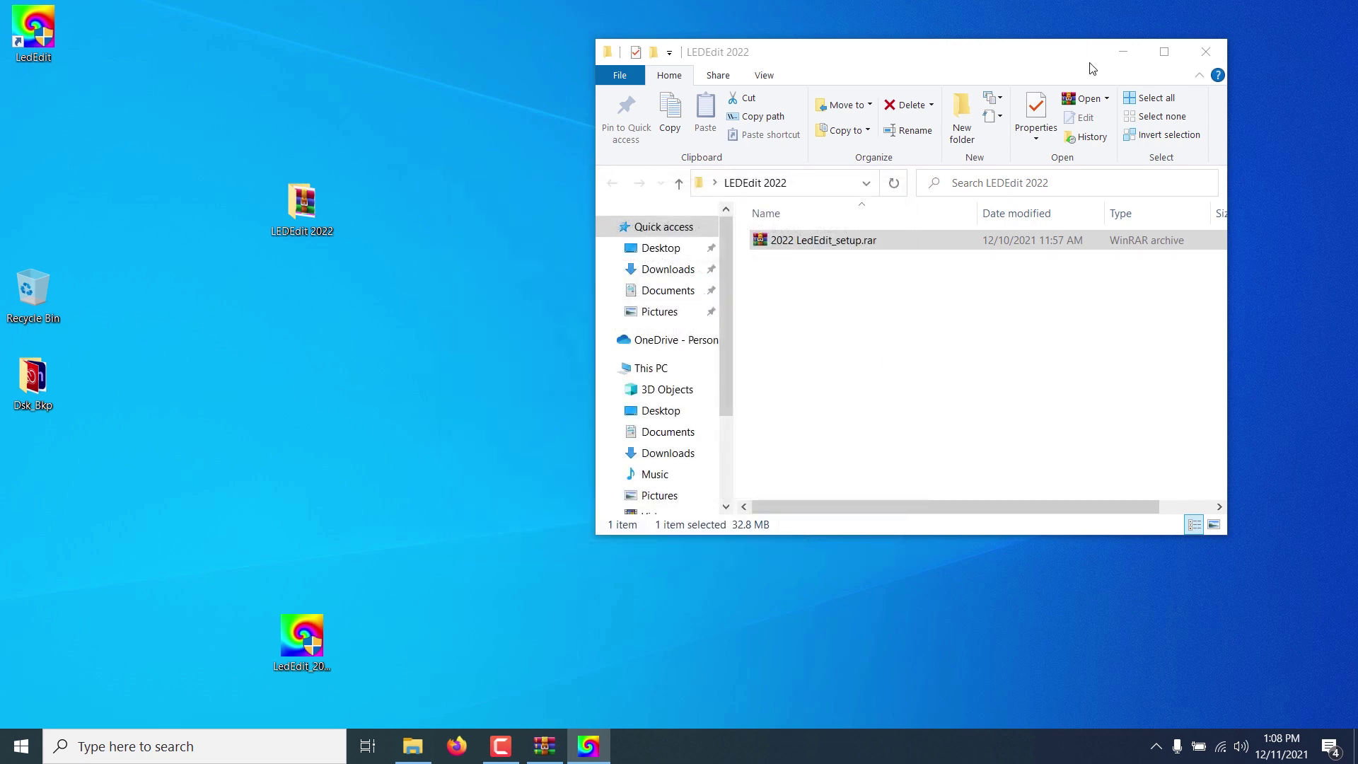
Step: Accept the 6.8-to-V8.0 update, open the downloaded version, and maximize its window
left_click(1124, 52)
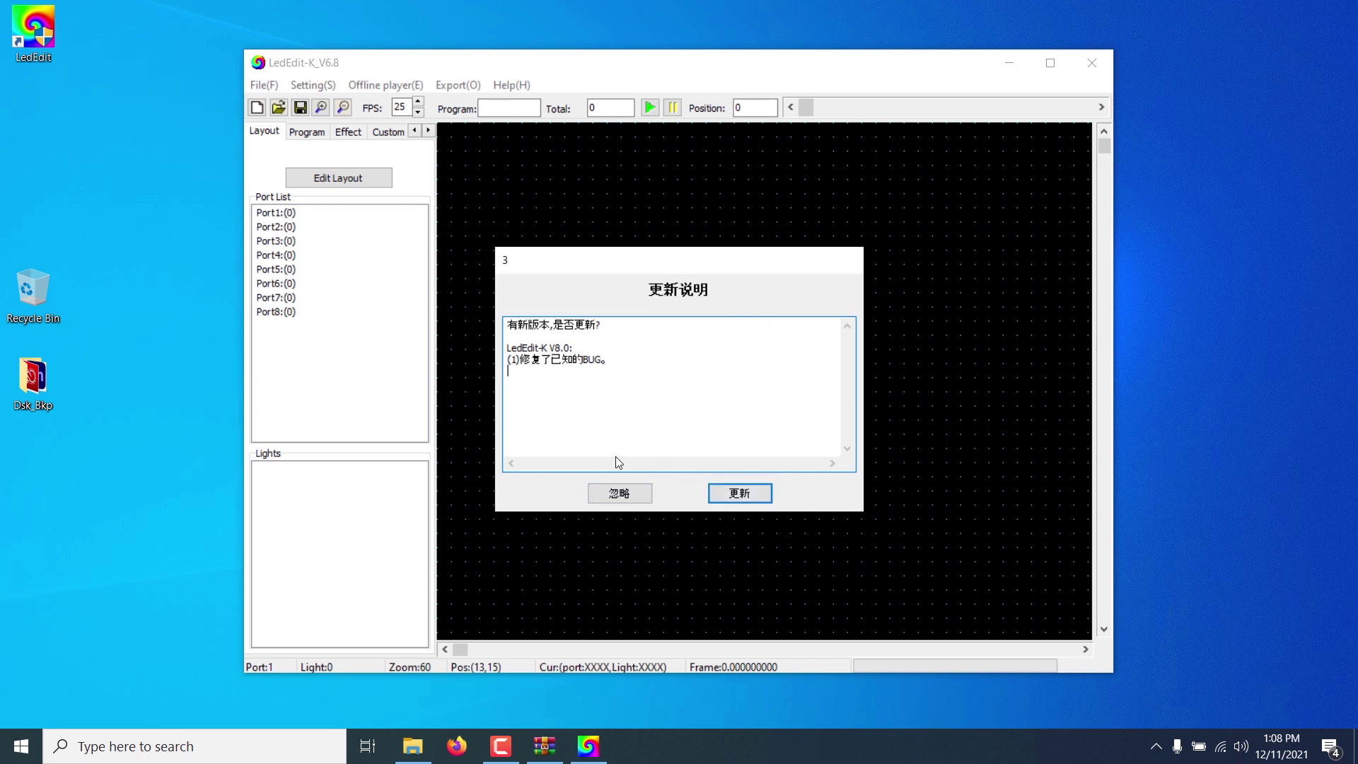
left_click(752, 495)
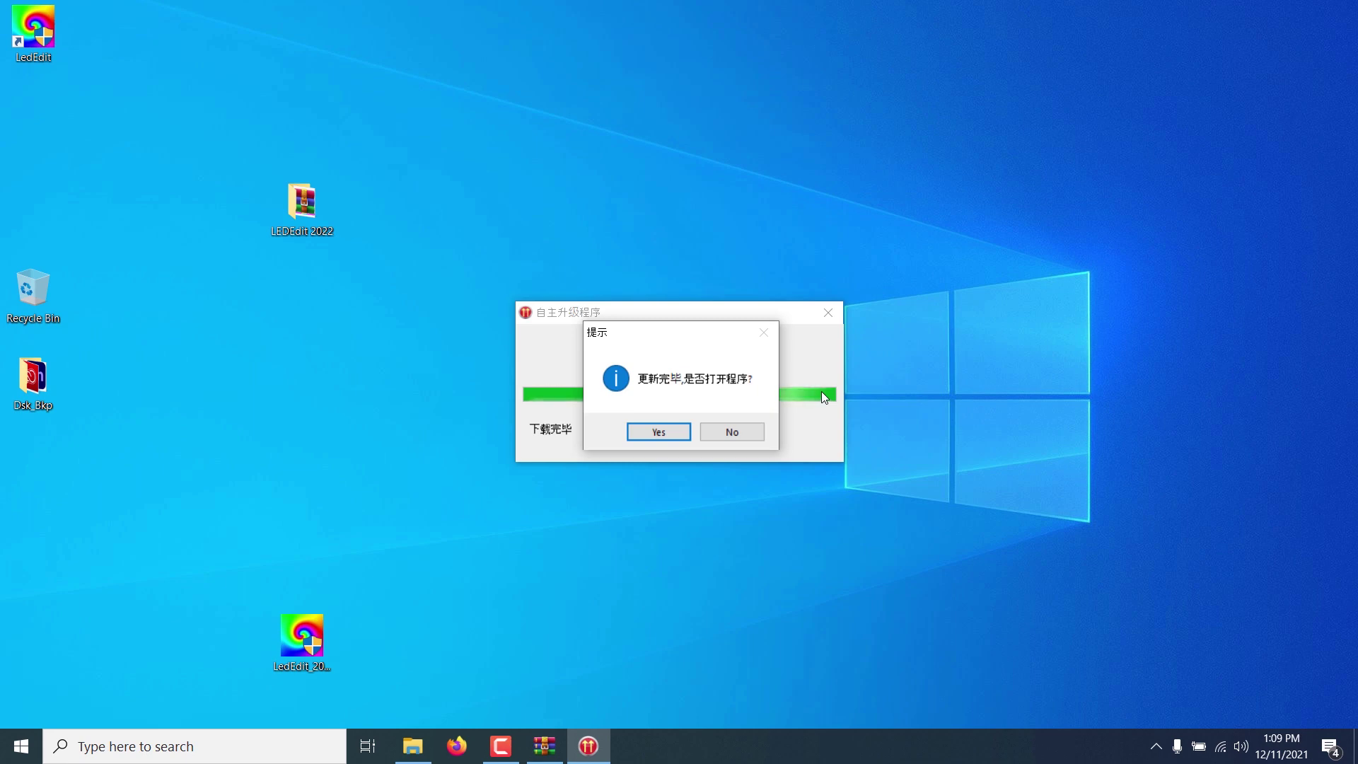
left_click(645, 433)
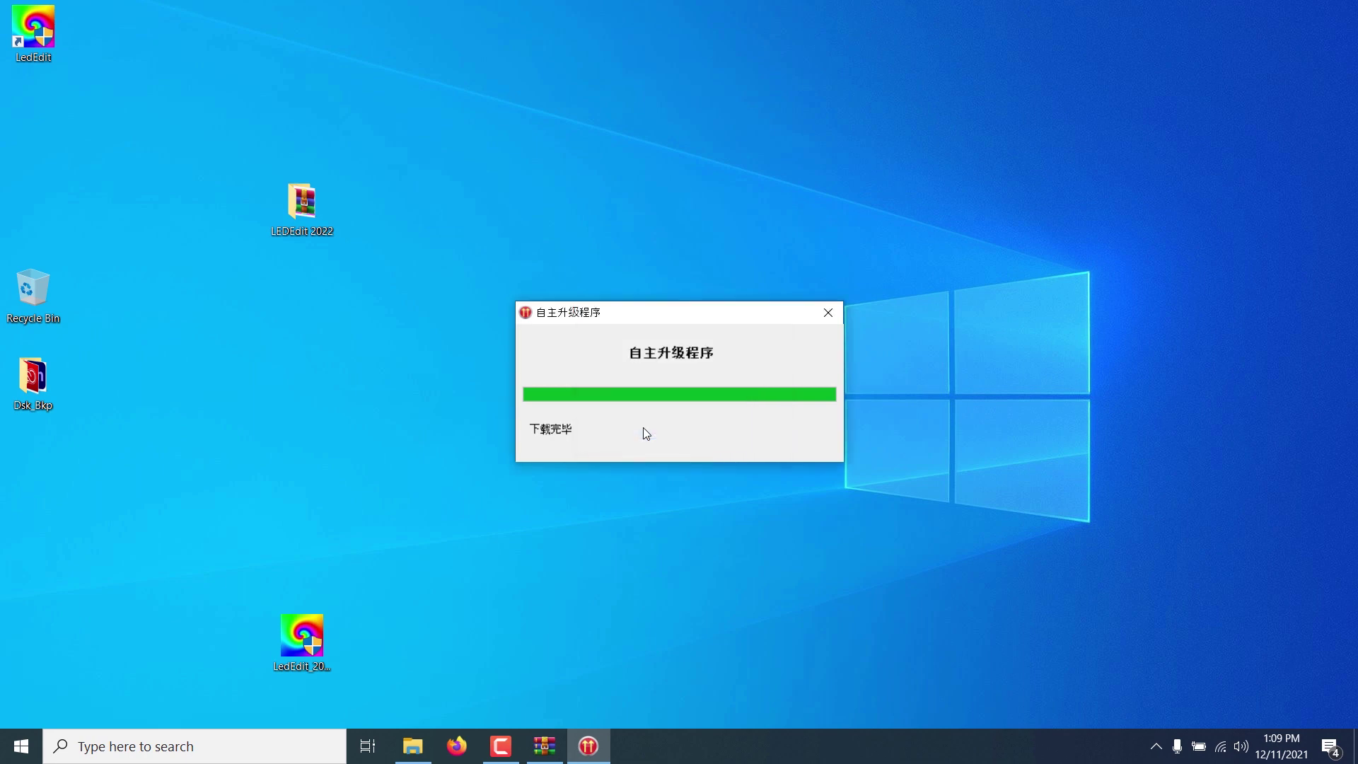
left_click(1049, 65)
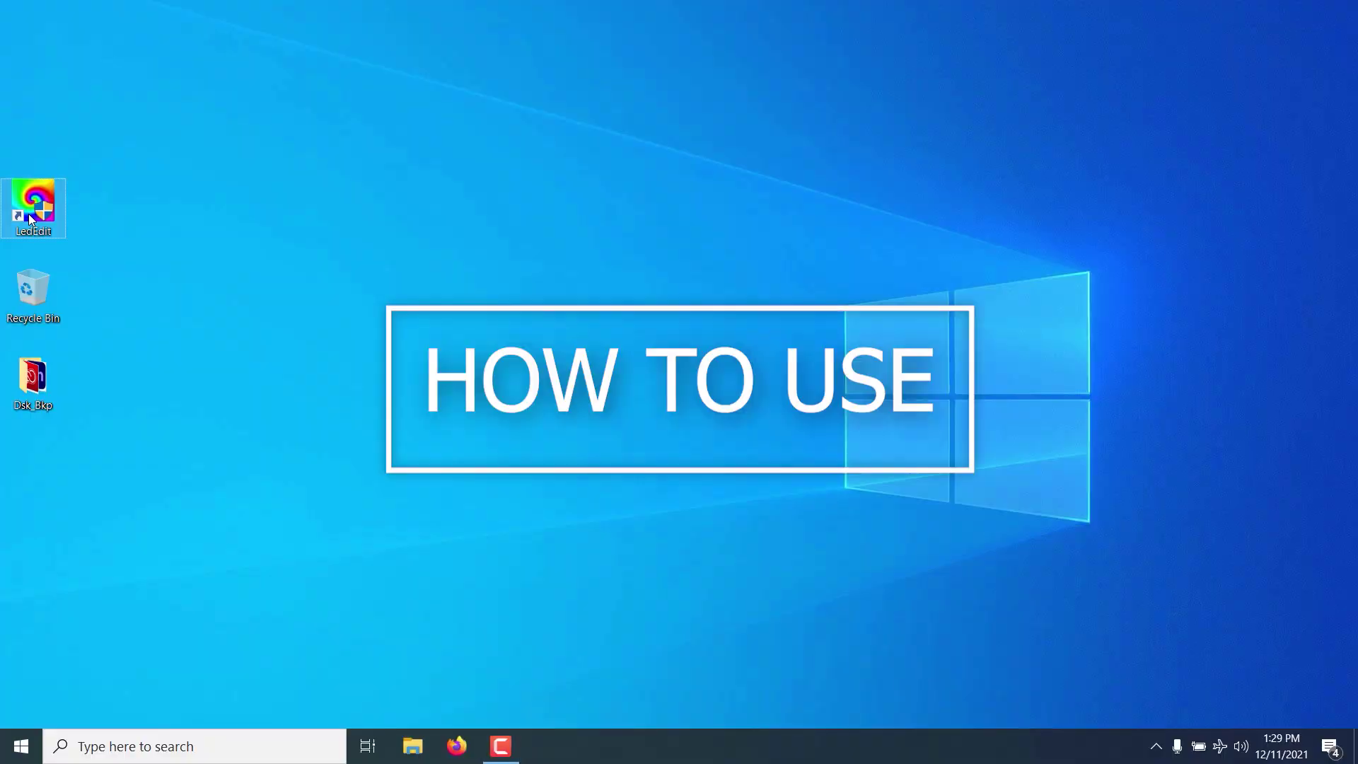
Step: Launch LedEdit from the desktop and start a new project via File > New
double_click(30, 213)
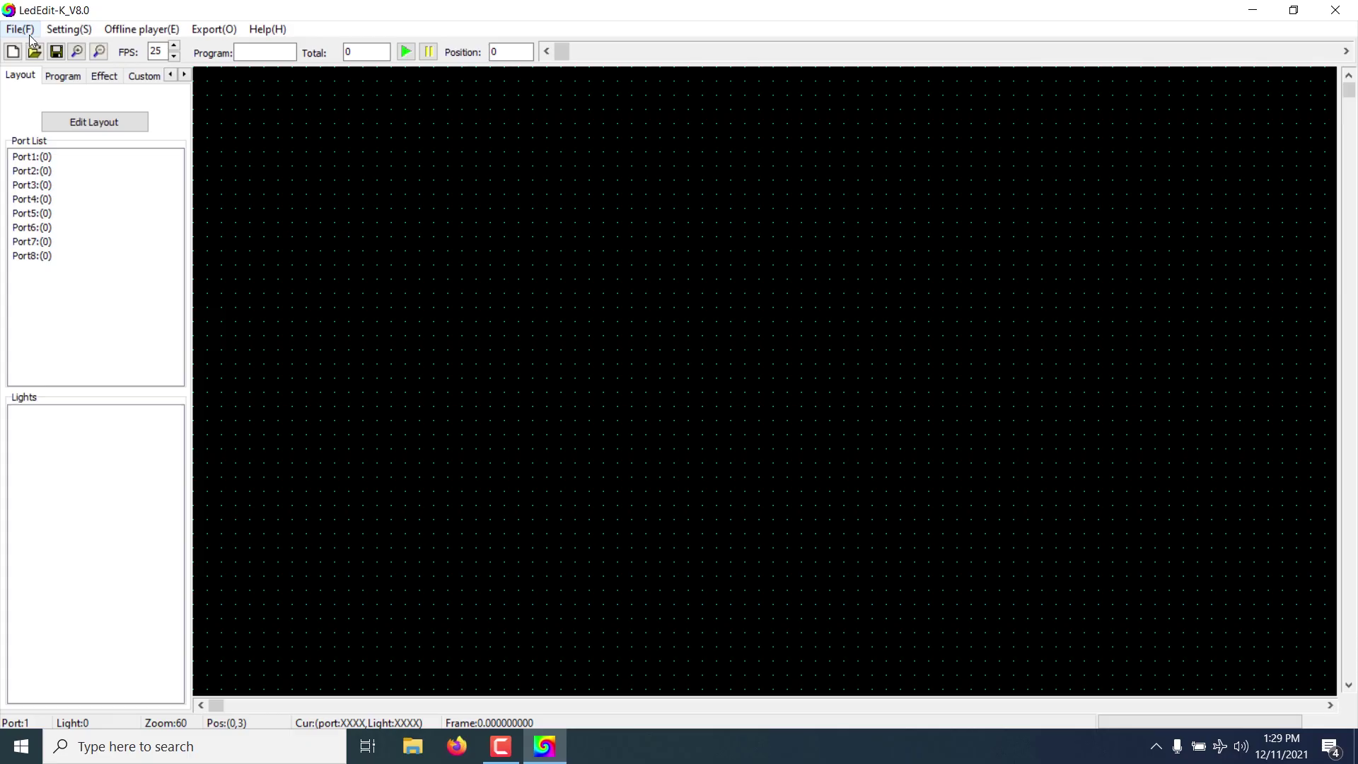
left_click(30, 33)
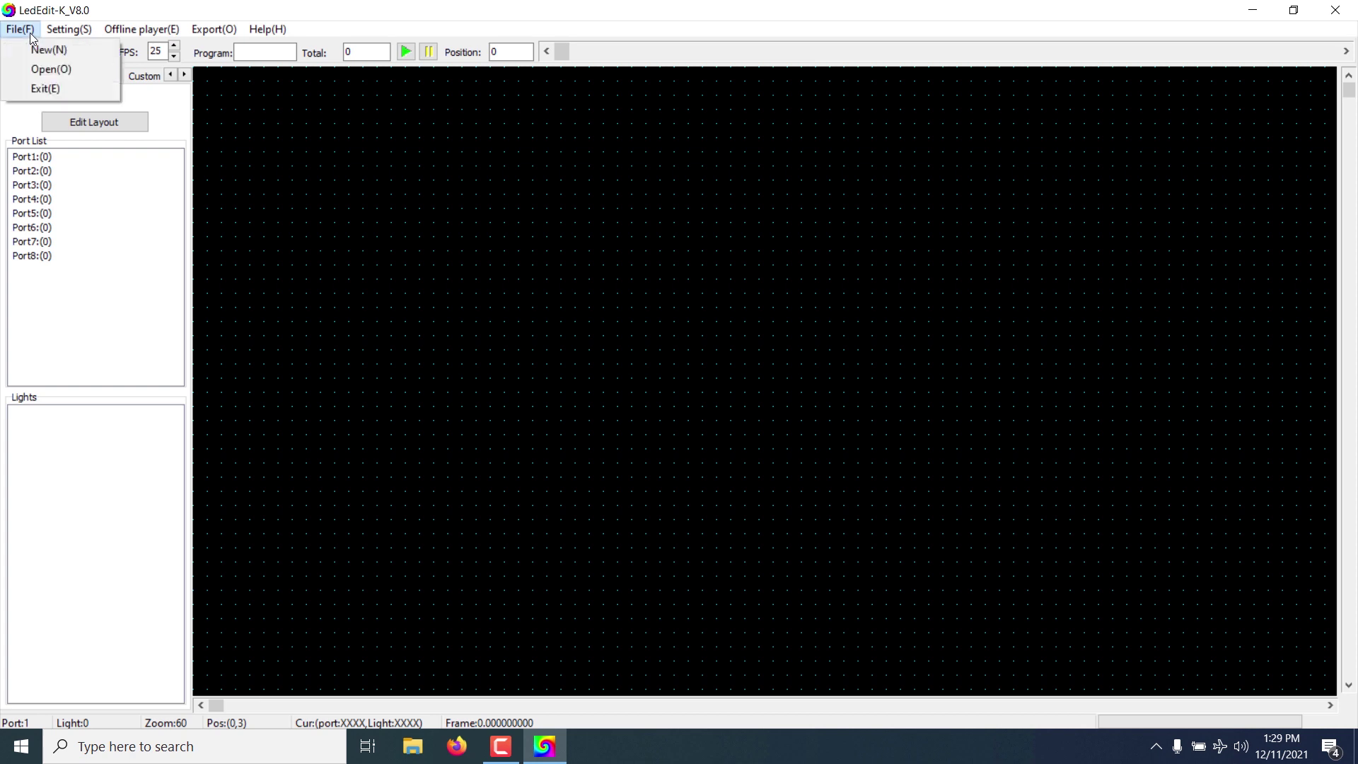
left_click(31, 51)
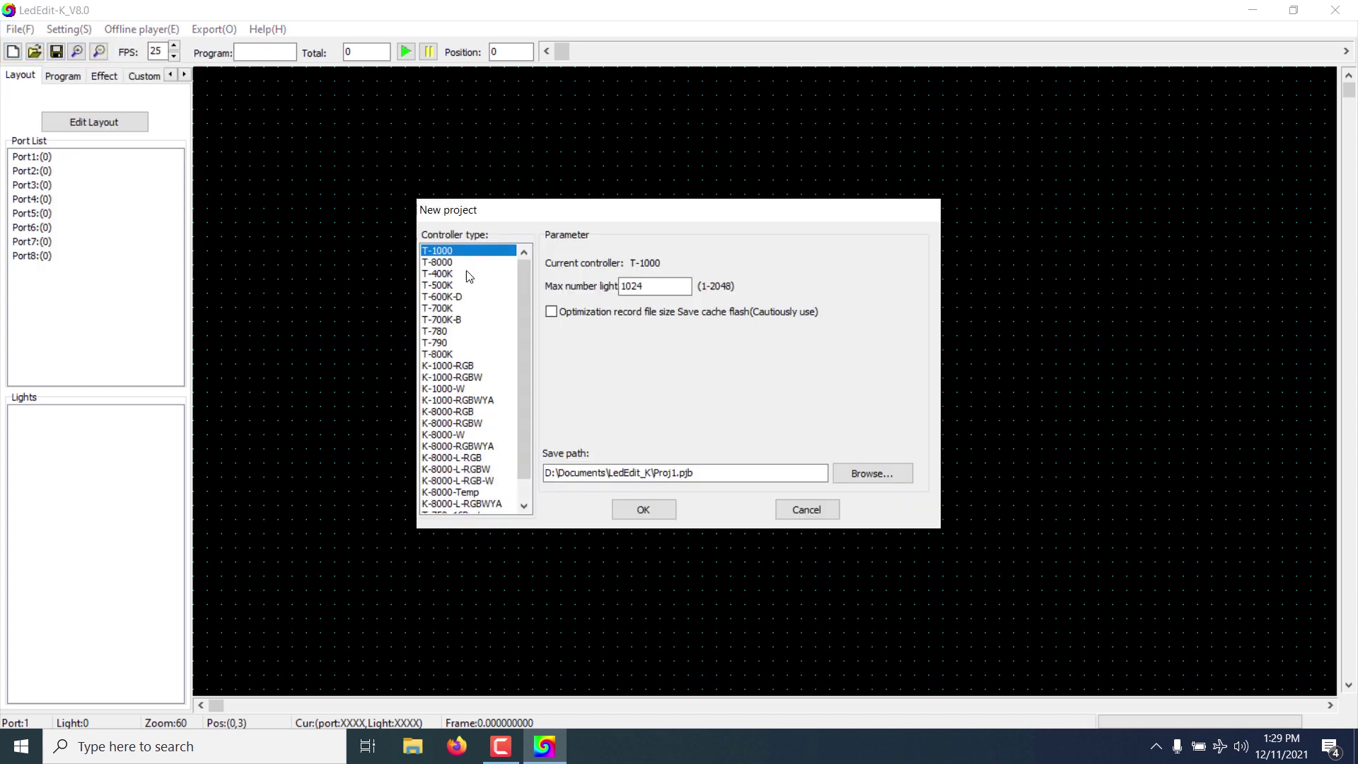
Step: Create the project with controller T-1000, 1024 lights, saved as D:\Documents\LedEdit_K\Proj1.pjb
left_click(470, 285)
left_click(467, 252)
left_click(458, 264)
left_click(467, 275)
left_click(467, 252)
double_click(668, 277)
left_click(885, 475)
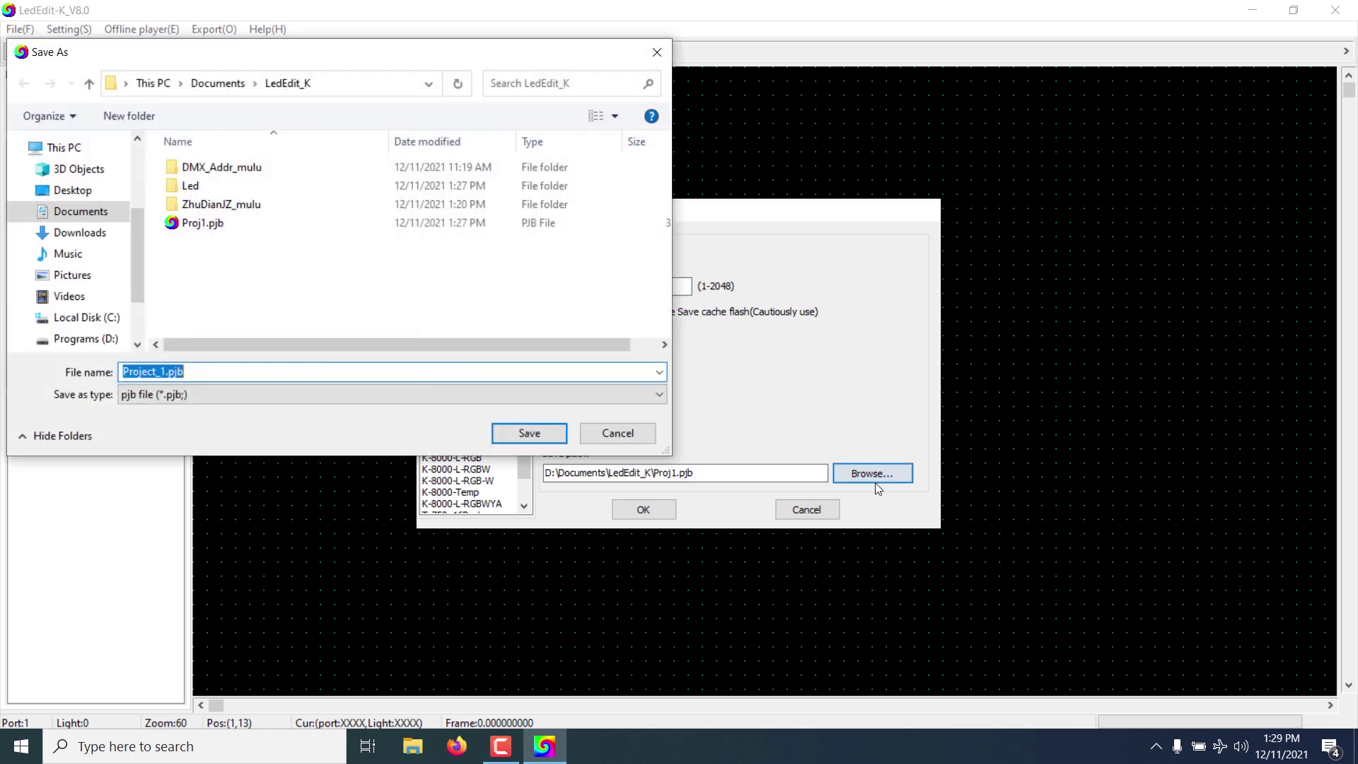
left_click(649, 433)
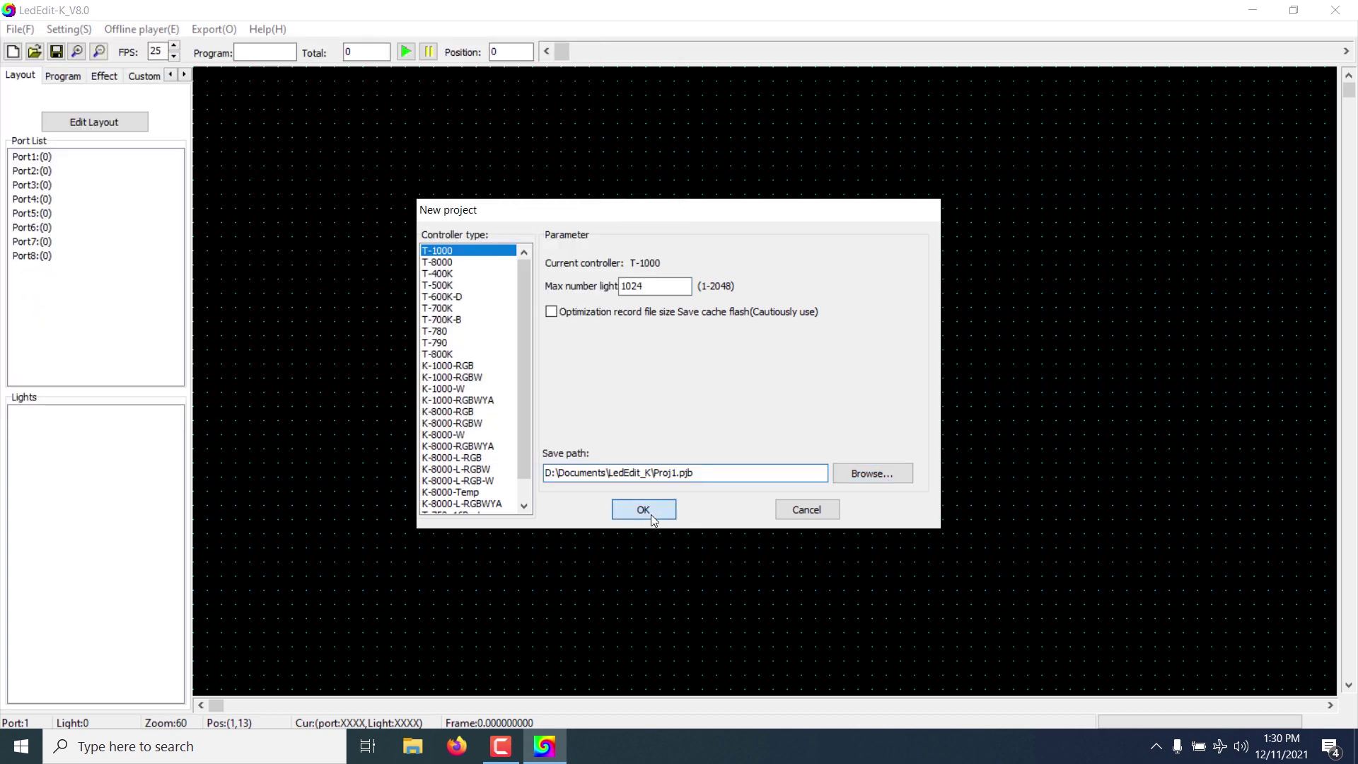
left_click(652, 515)
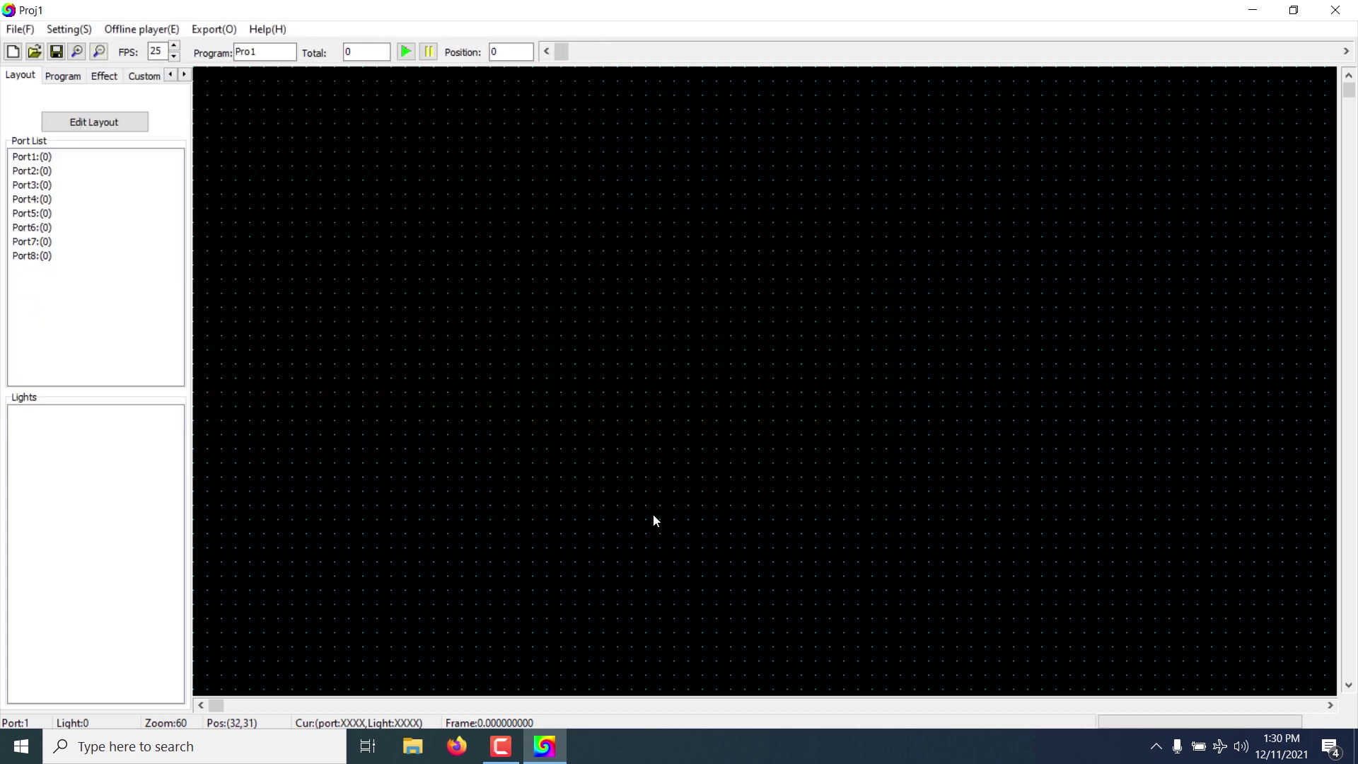
Step: Open Proj1's LED_Layout editor and bring up its Automatic layout dialog
left_click(112, 126)
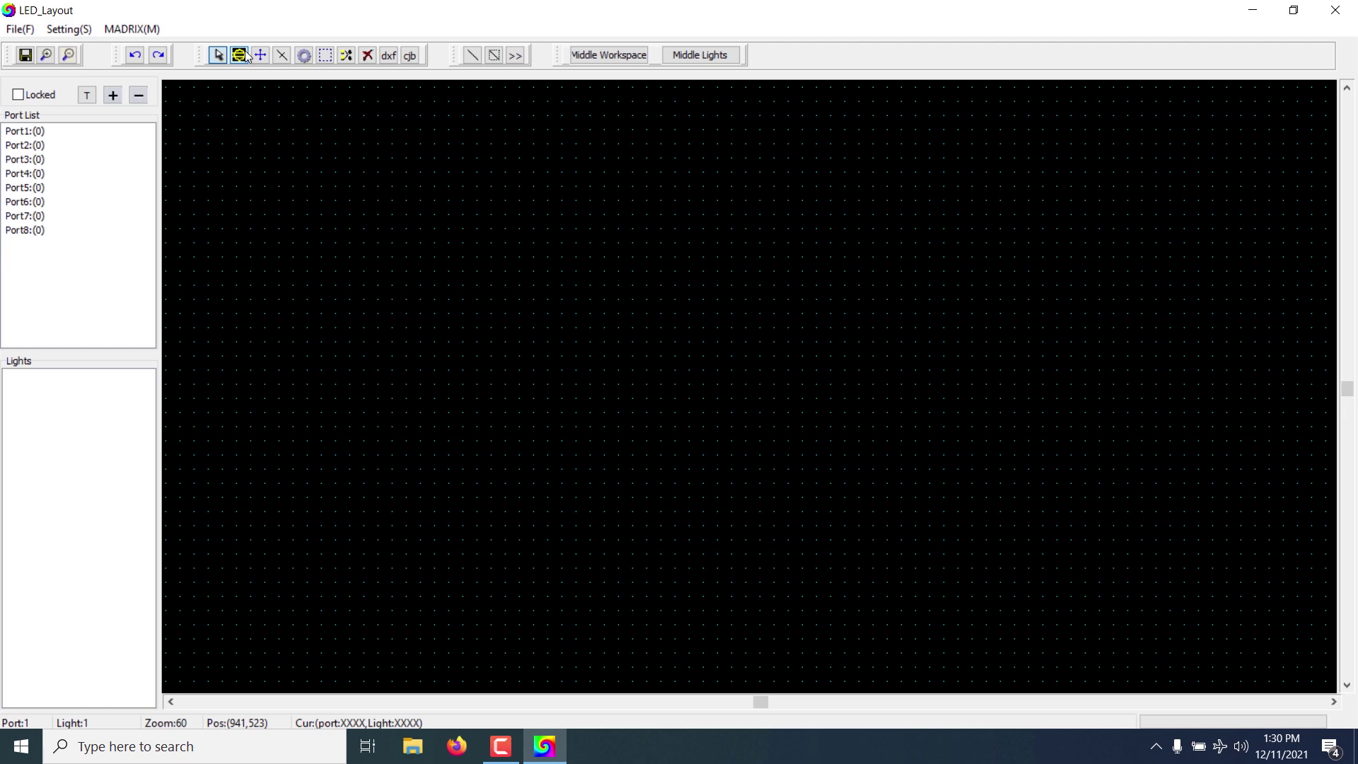
left_click(306, 59)
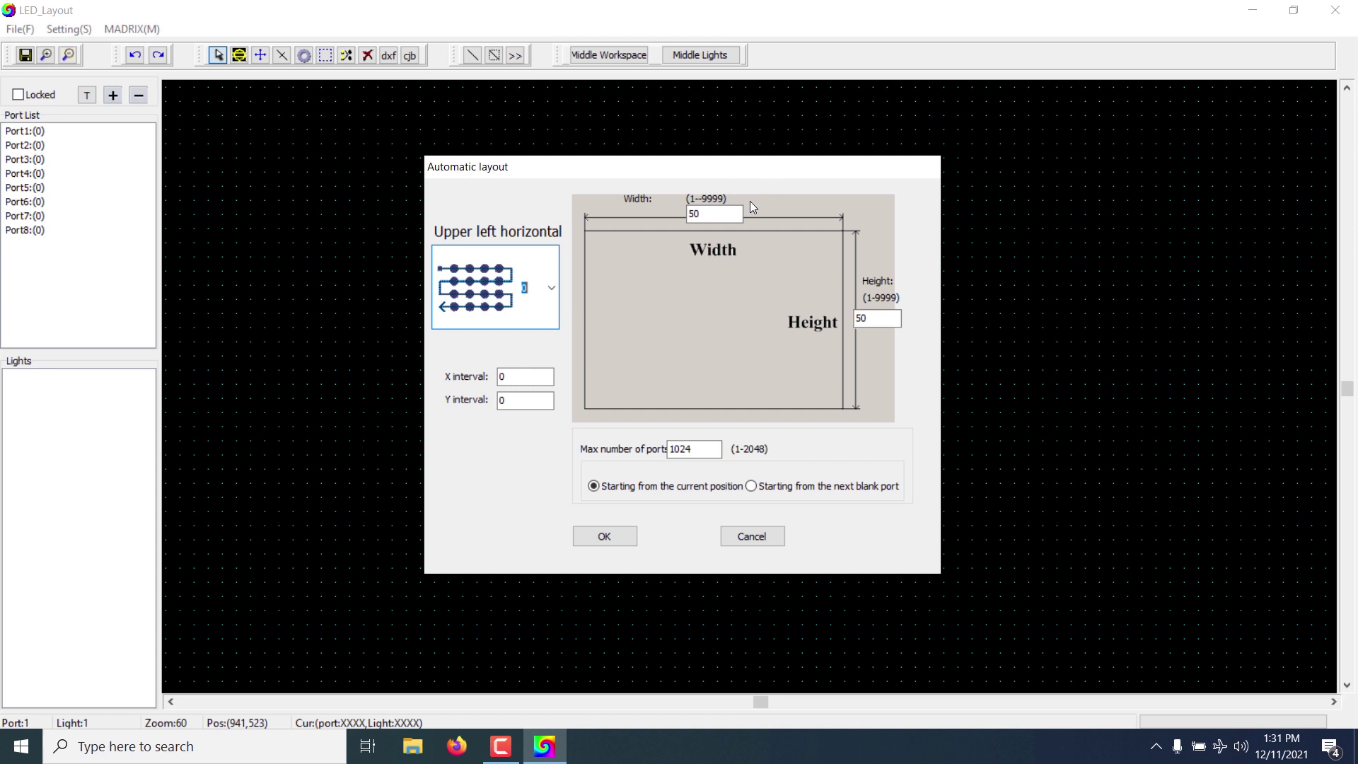
Step: Set the automatic layout width and height to 32
double_click(697, 215)
type("32")
key("Tab")
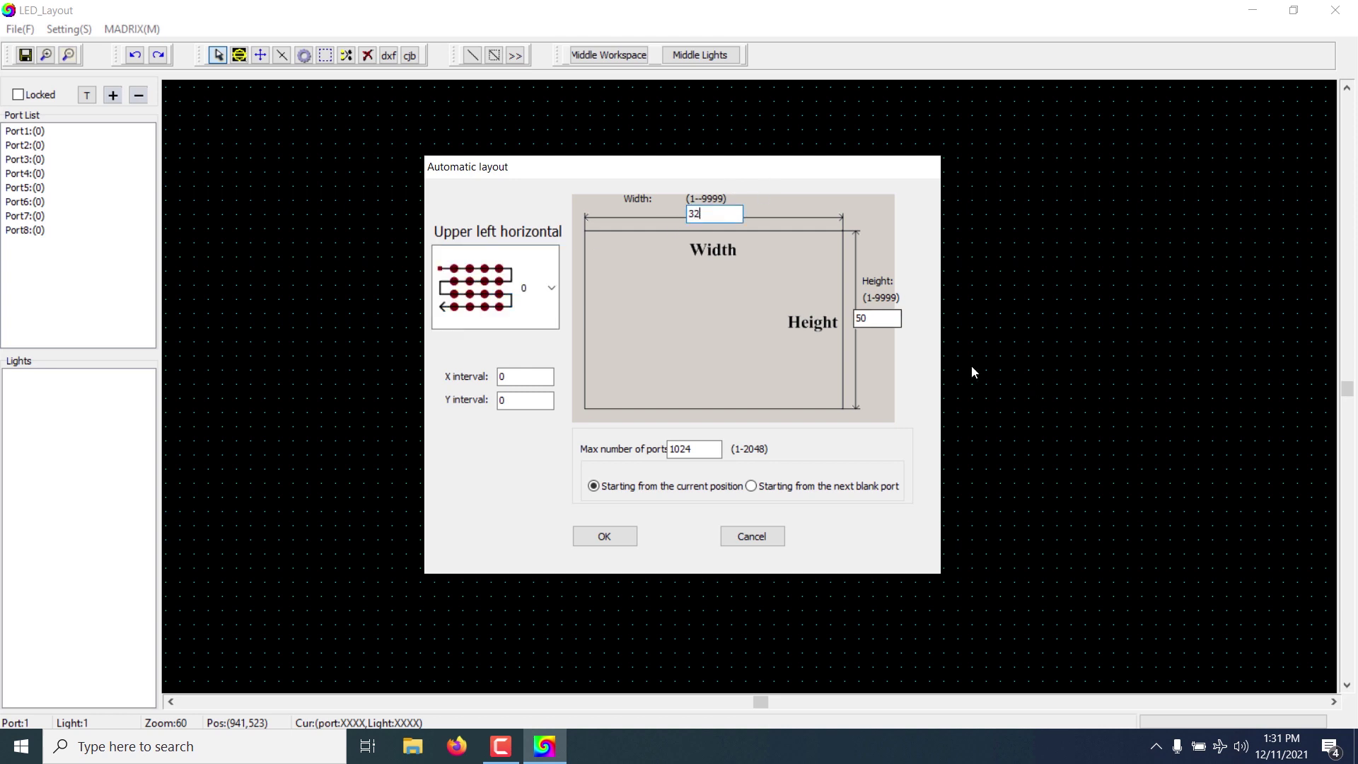
type("32")
Step: Keep upper-left horizontal wiring pattern 0, leaving X interval and 1024 max ports unchanged
left_click(550, 287)
left_click(471, 388)
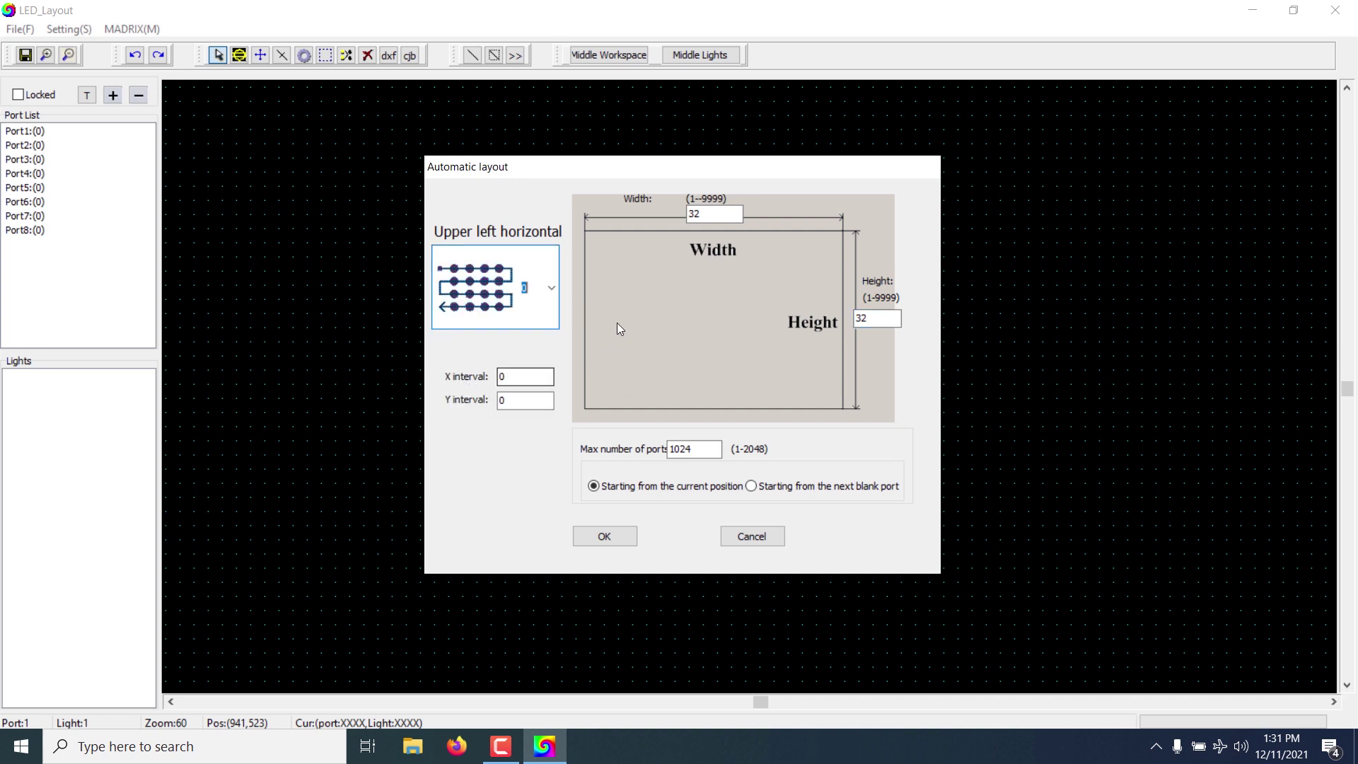
left_click(555, 288)
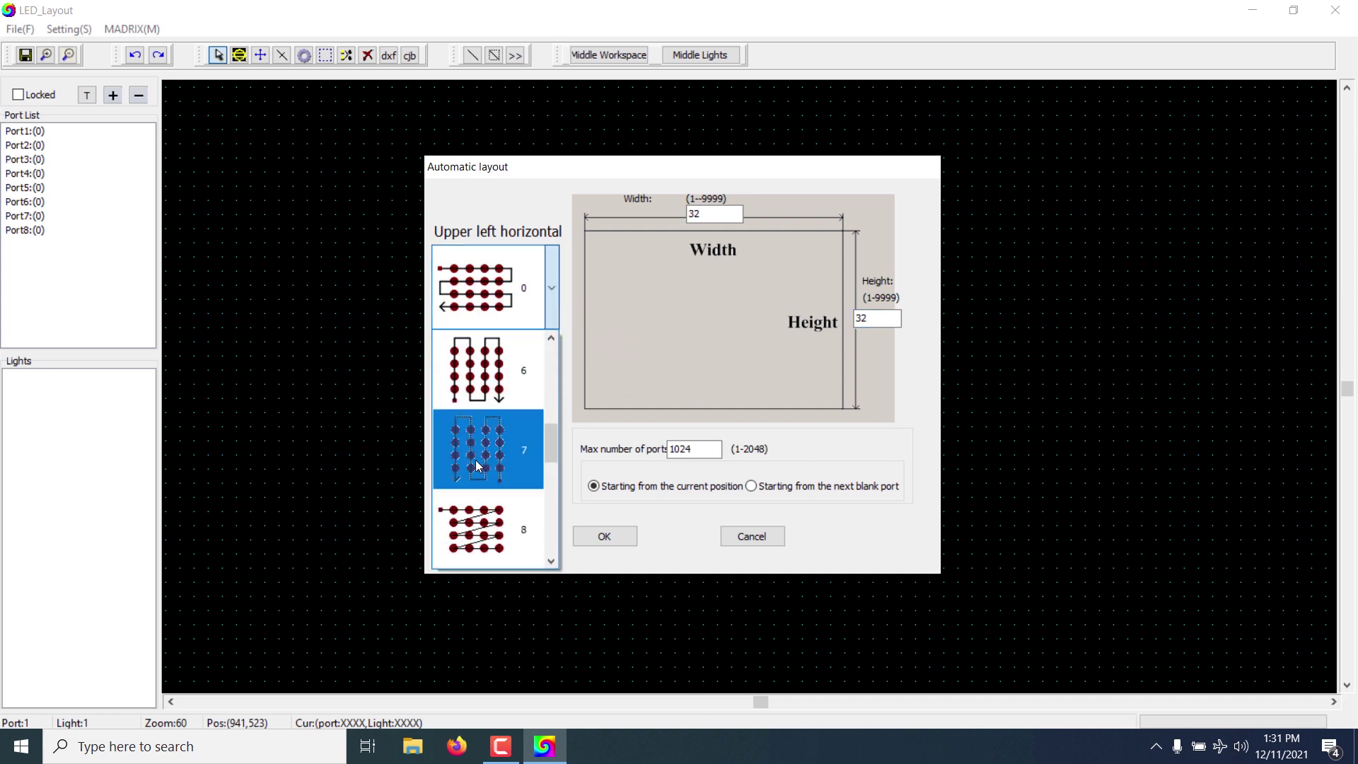
left_click(494, 385)
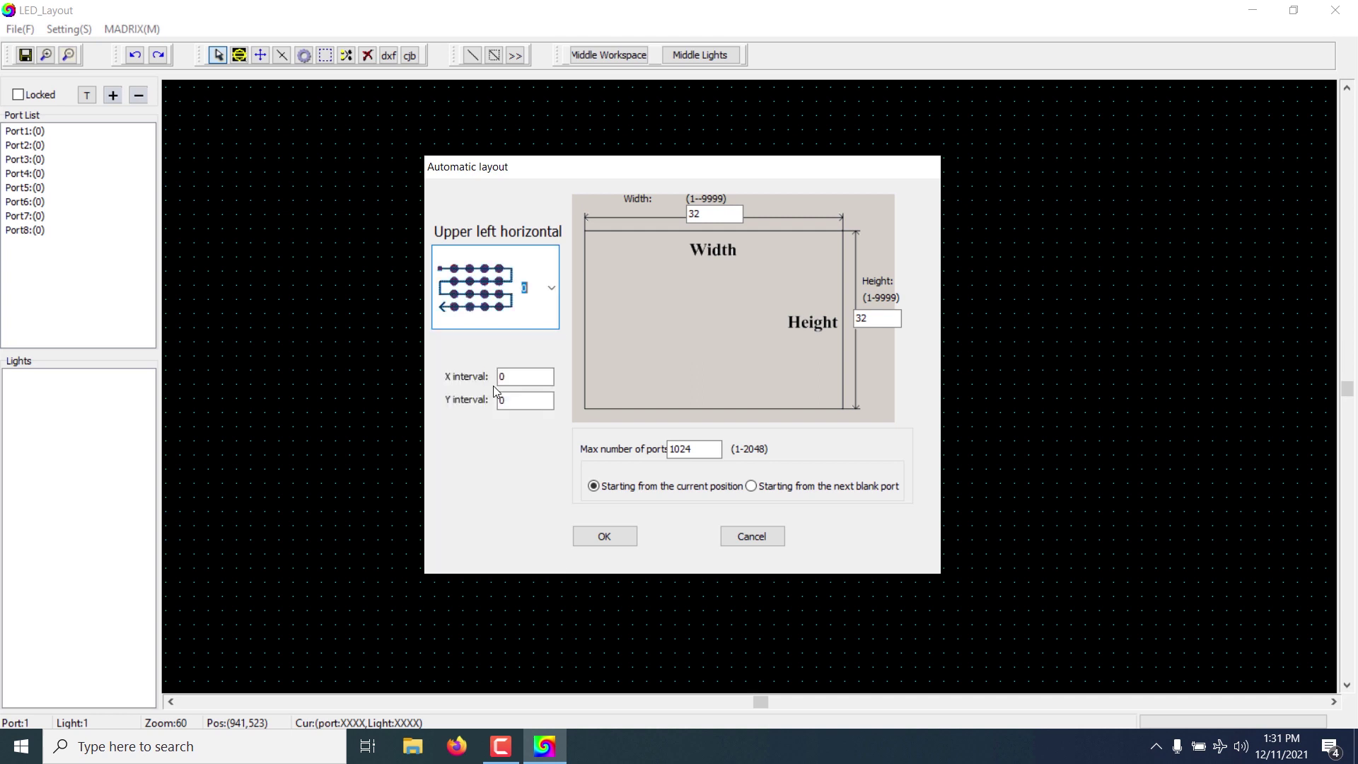
left_click(550, 307)
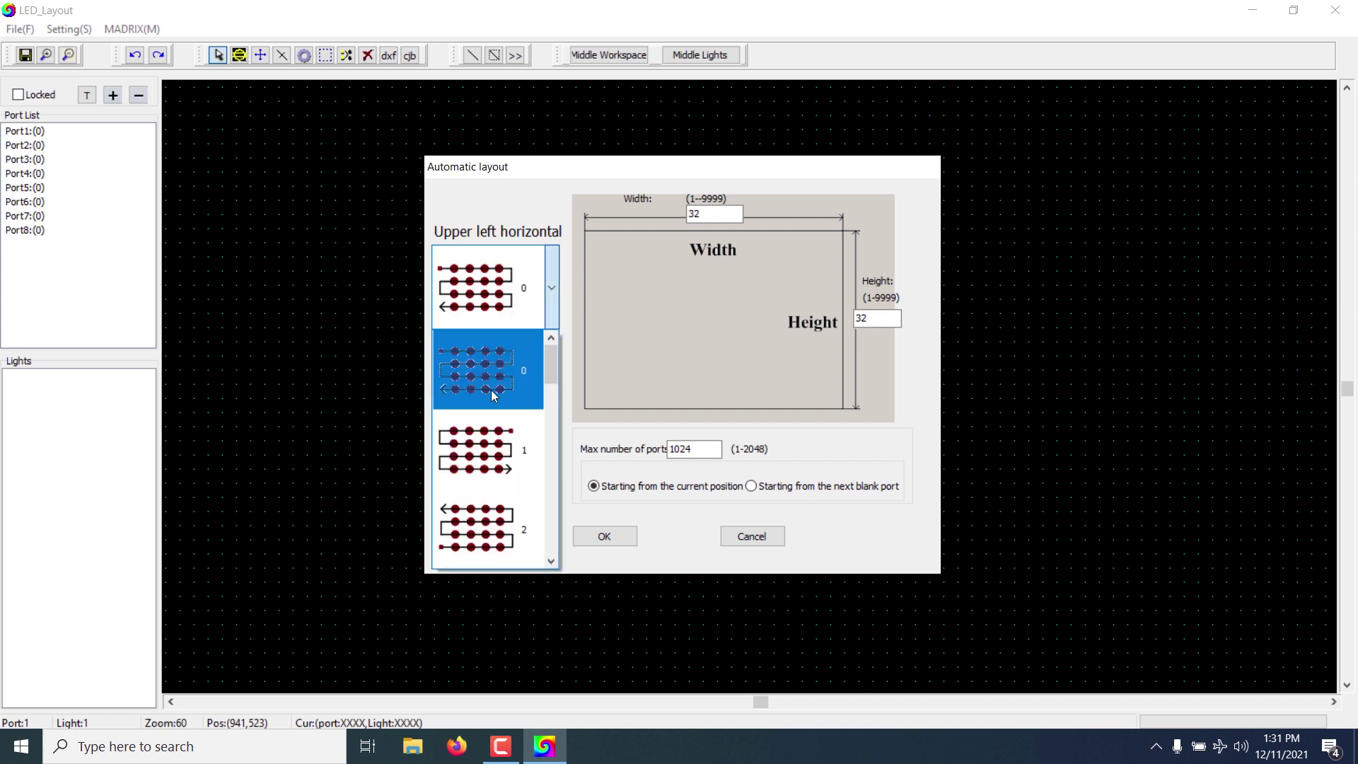
left_click(551, 310)
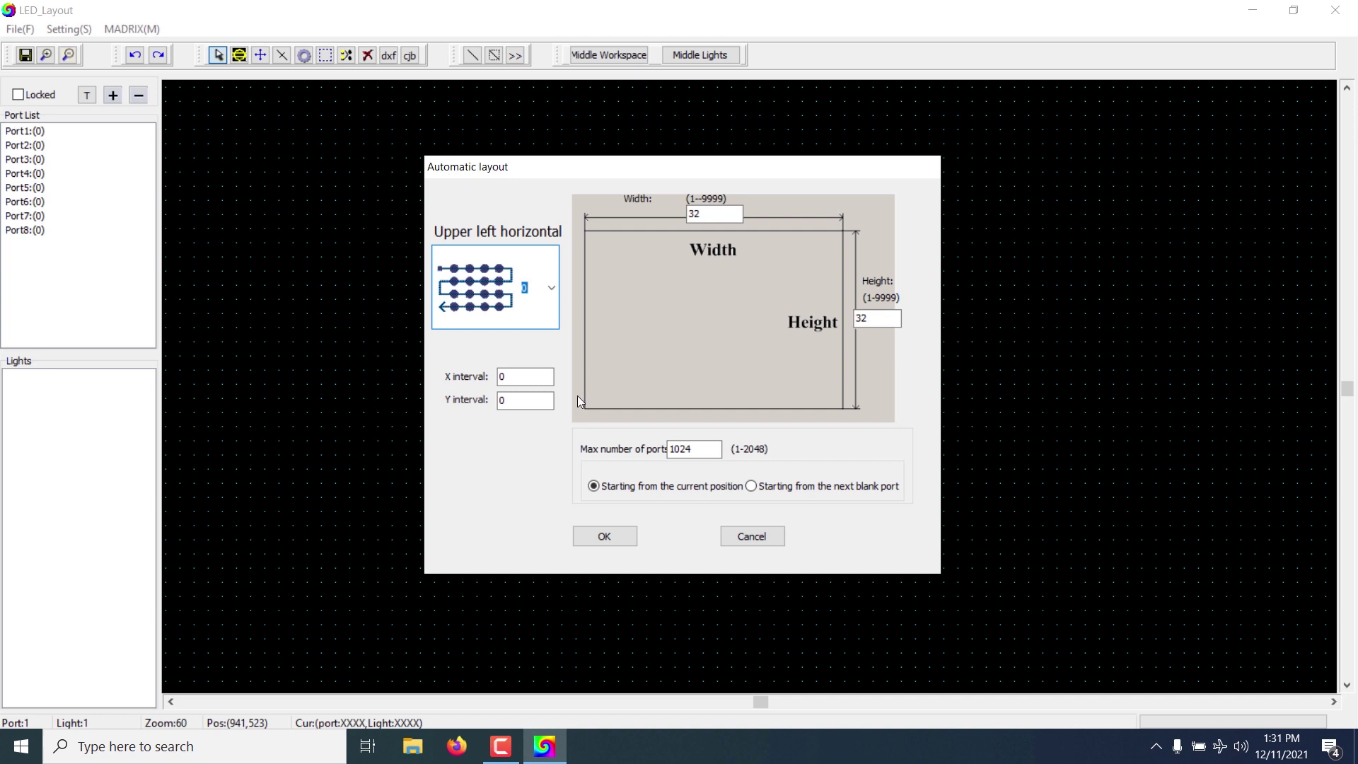
key("Tab")
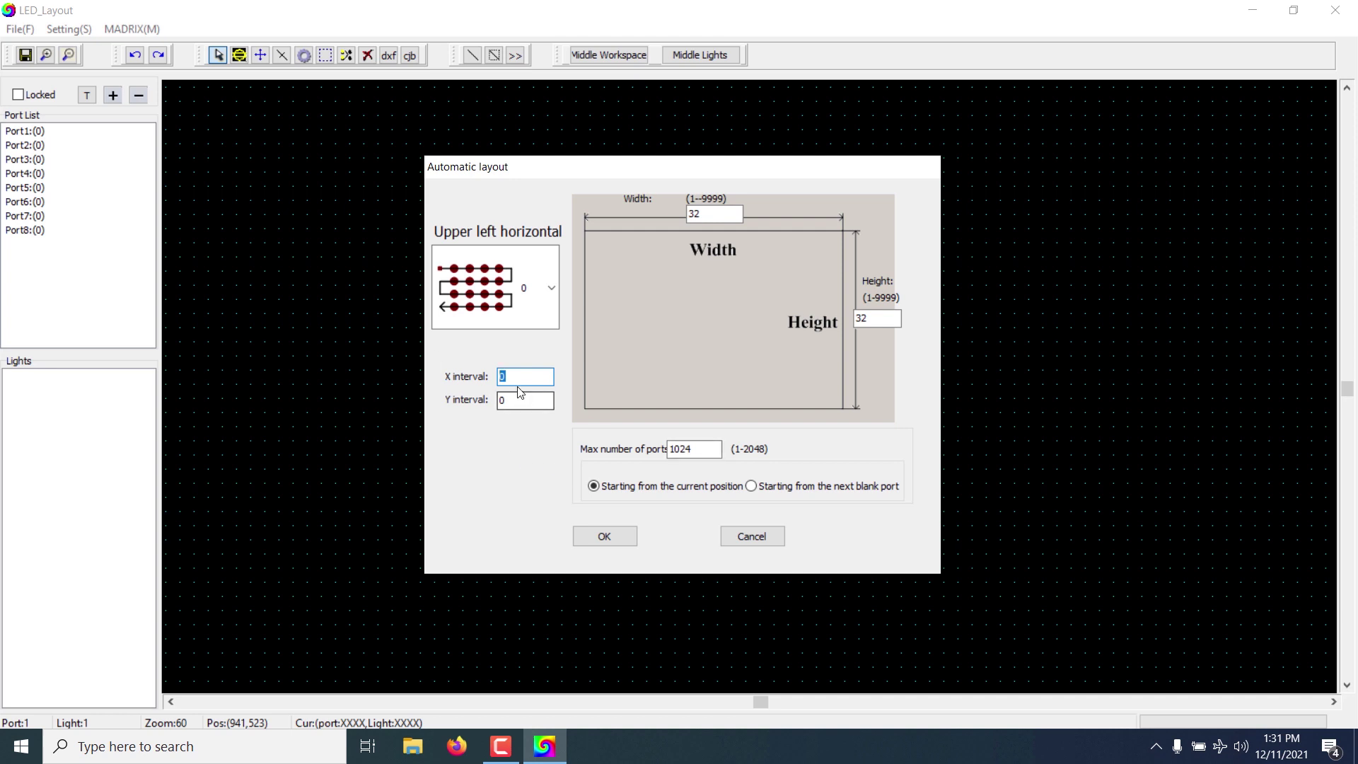
key("Tab")
key("Tab")
Step: Choose 'Starting from the next blank port' and apply the 32×32 layout
left_click(222, 88)
left_click(825, 491)
left_click(604, 537)
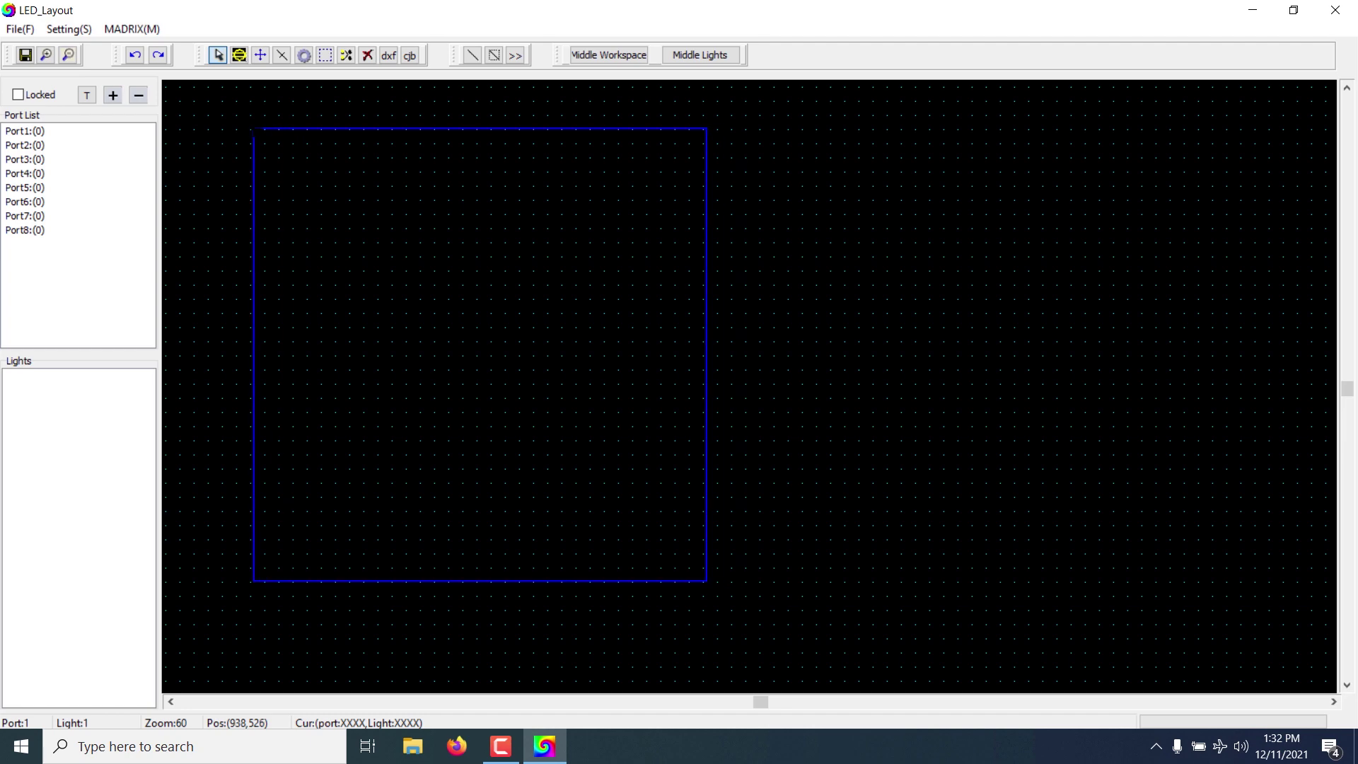
Step: Drop the 32×32 grid on the canvas, verify Port1's 1024 lights, save, and close LED_Layout
left_click(249, 144)
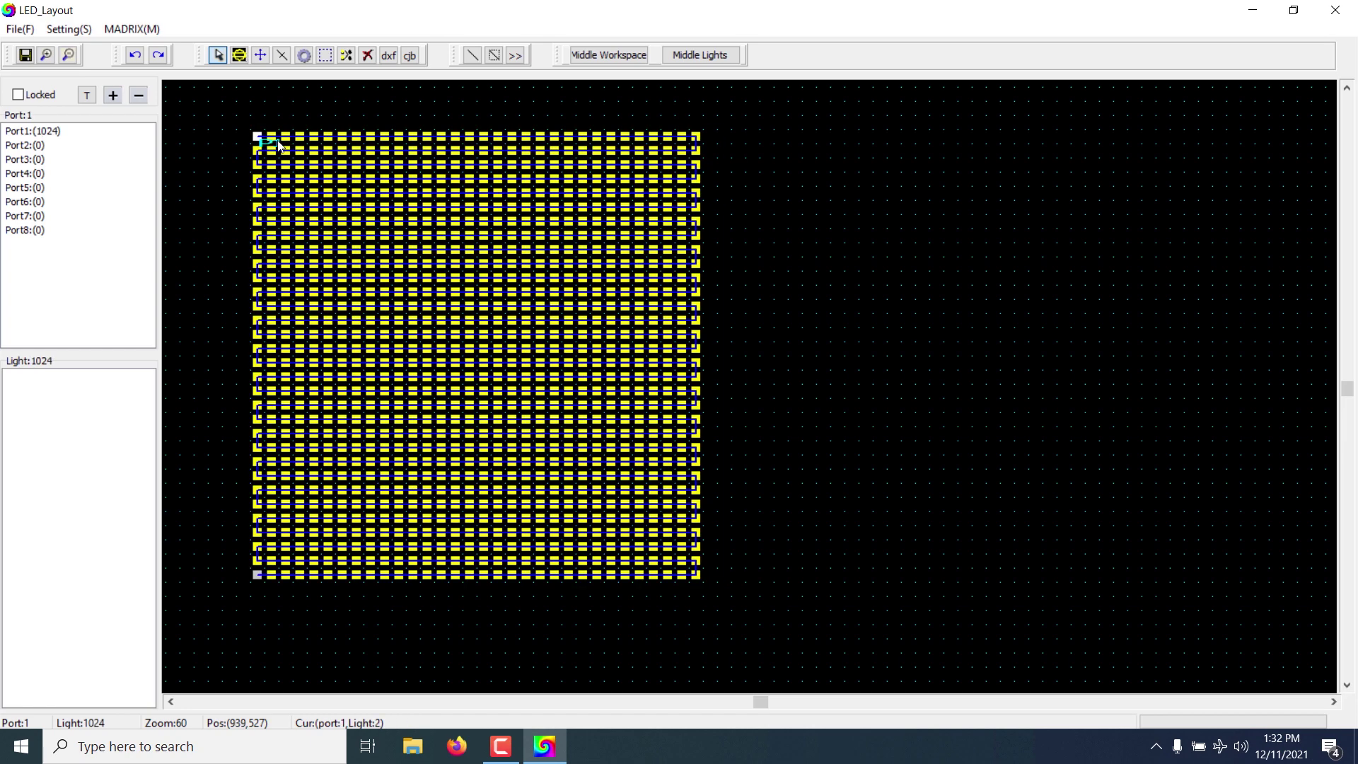
left_click(80, 130)
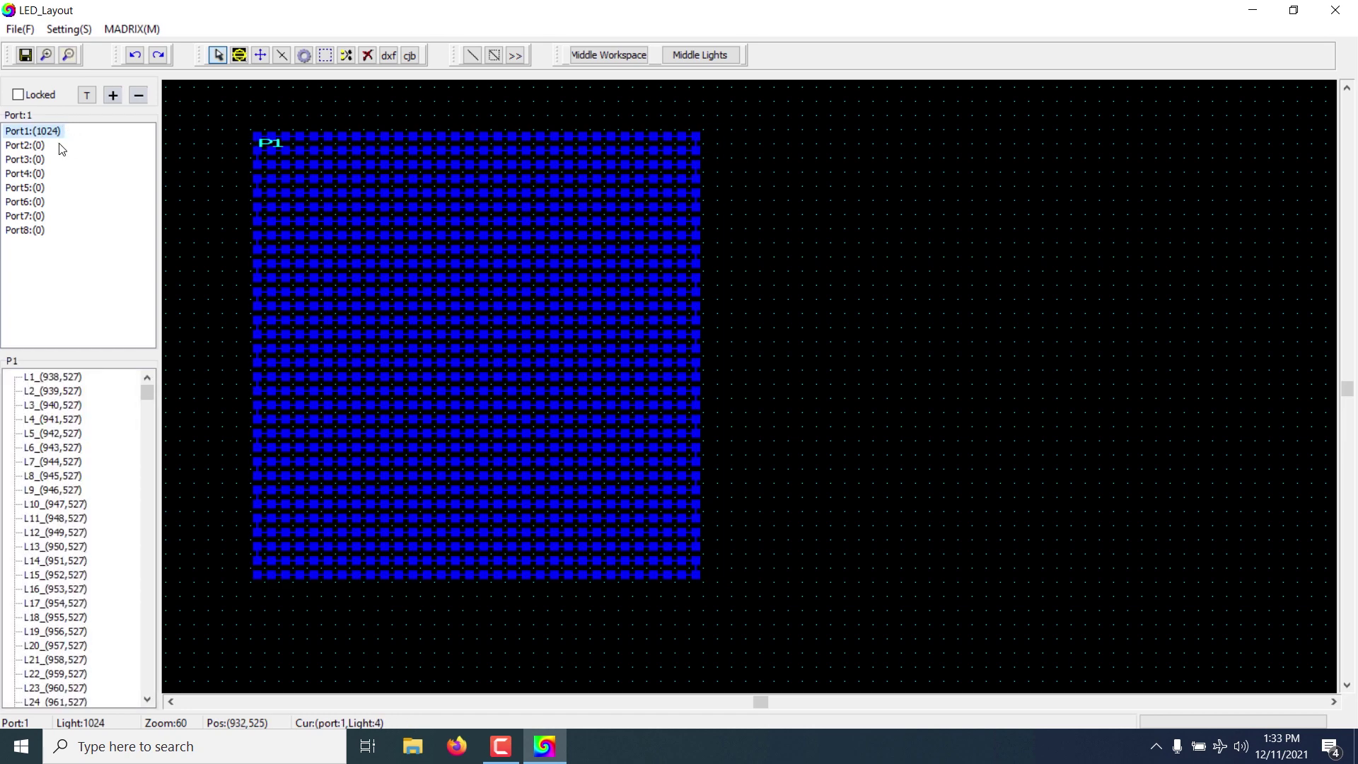
left_click(268, 149)
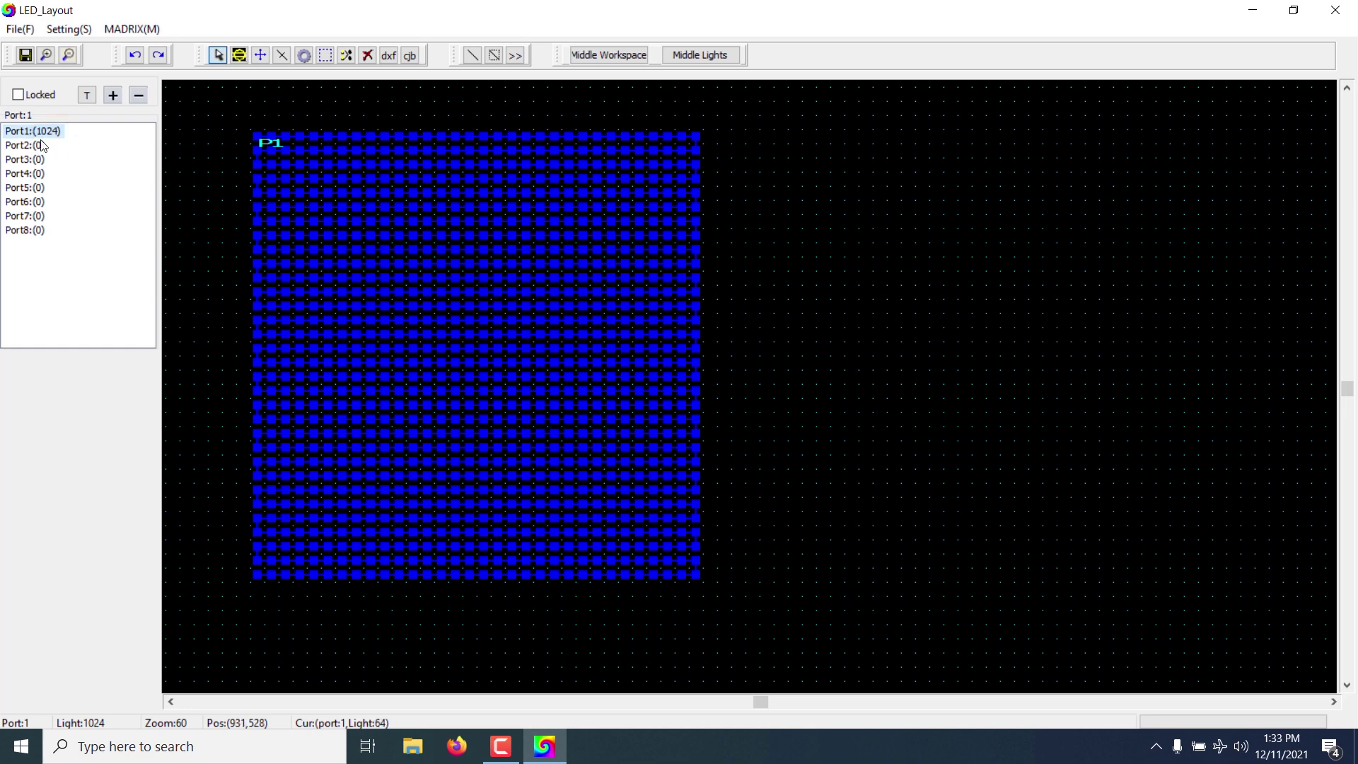
left_click(26, 57)
left_click(1336, 10)
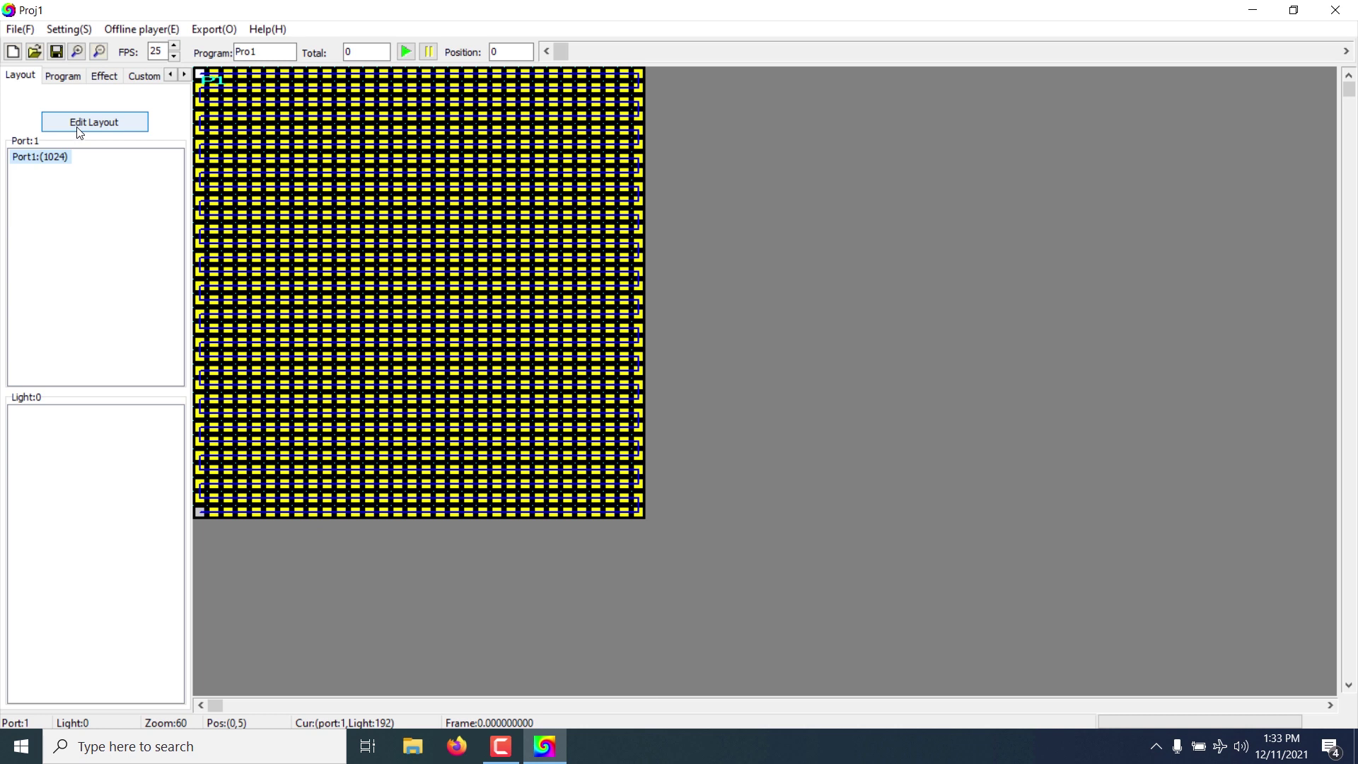
Step: Add a new program named Pro2 from the Program list
left_click(64, 77)
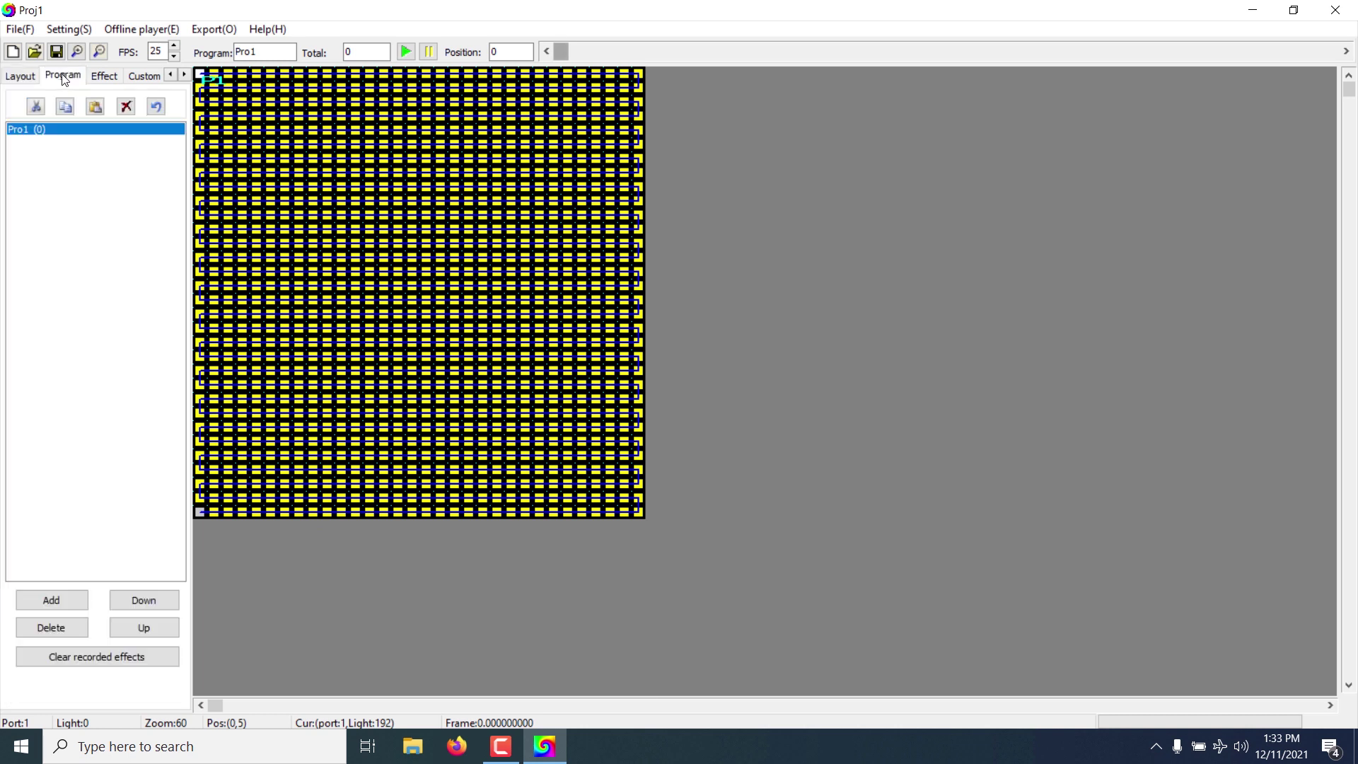
left_click(29, 74)
left_click(69, 80)
left_click(70, 602)
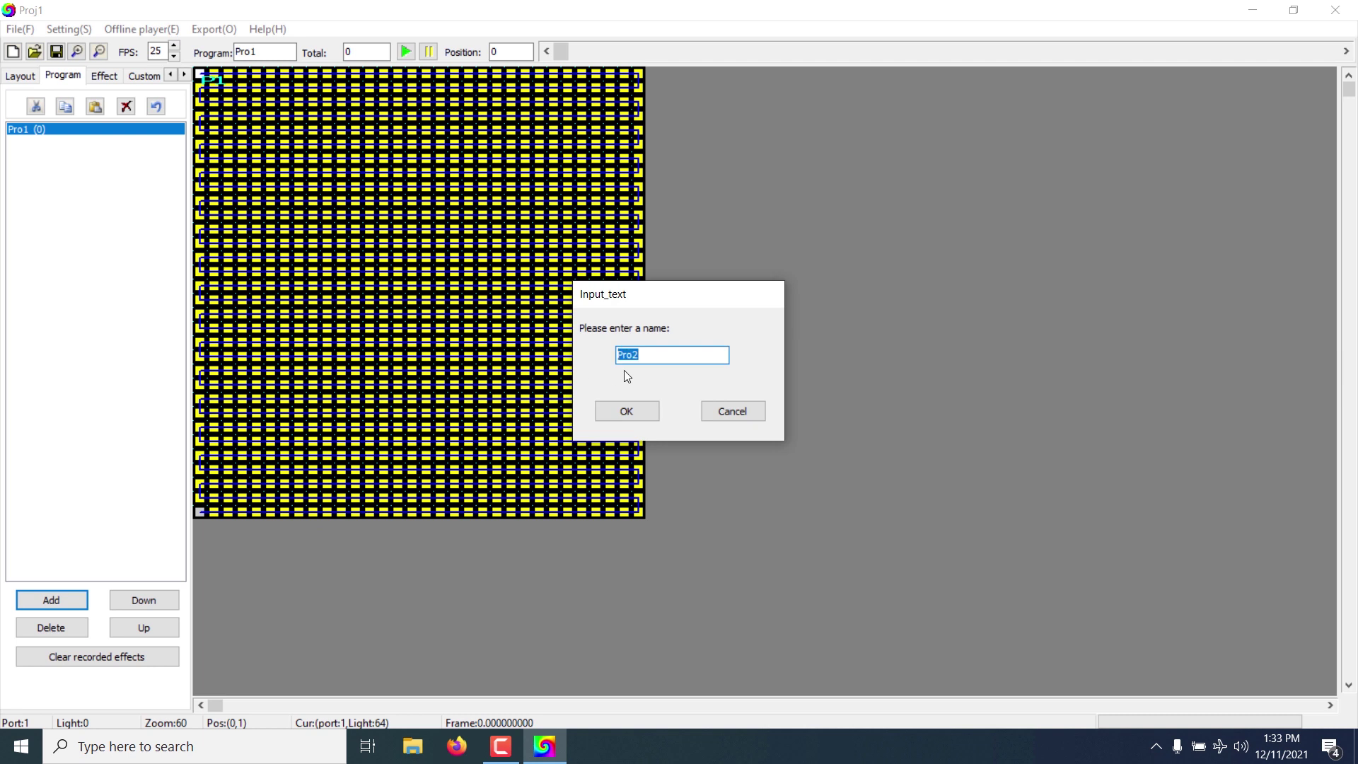
left_click(627, 411)
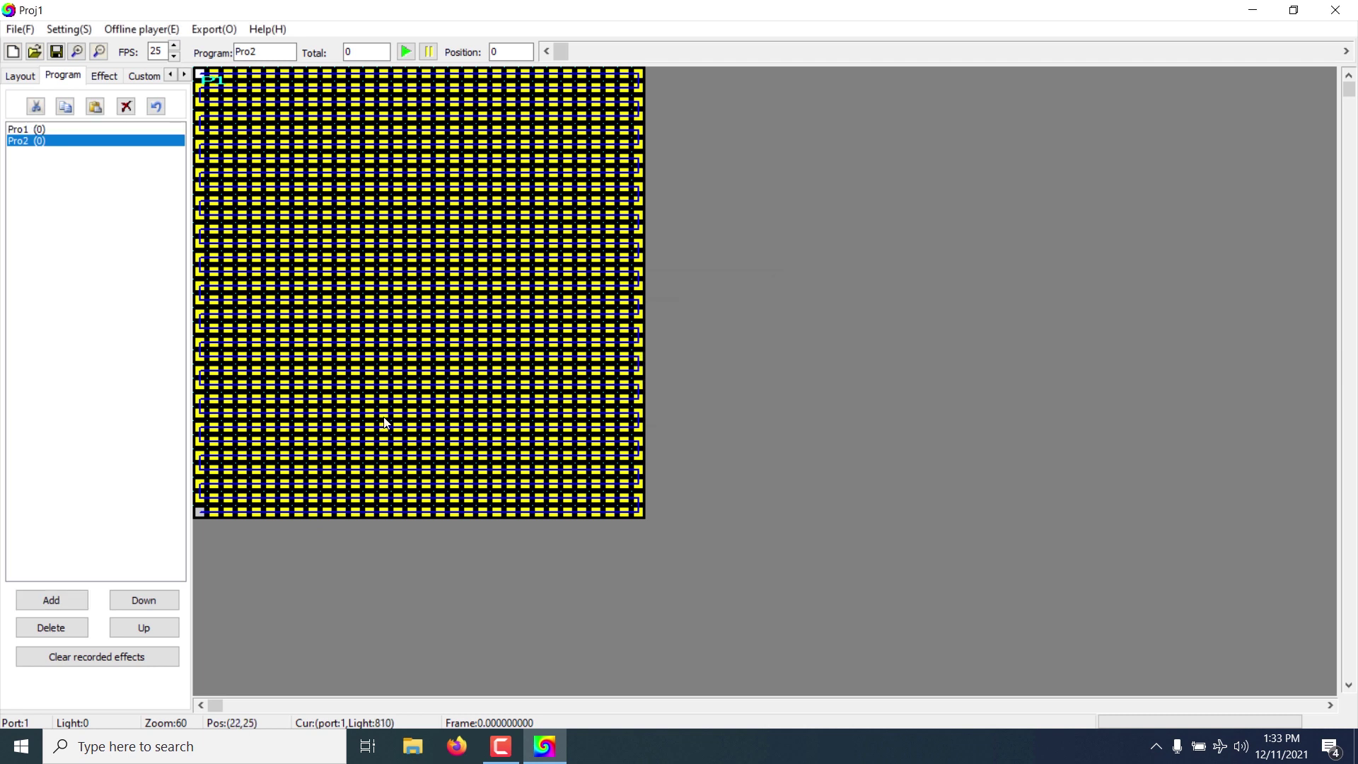
Step: Select Pro2 and cancel the delete prompt, keeping it in the list
left_click(67, 131)
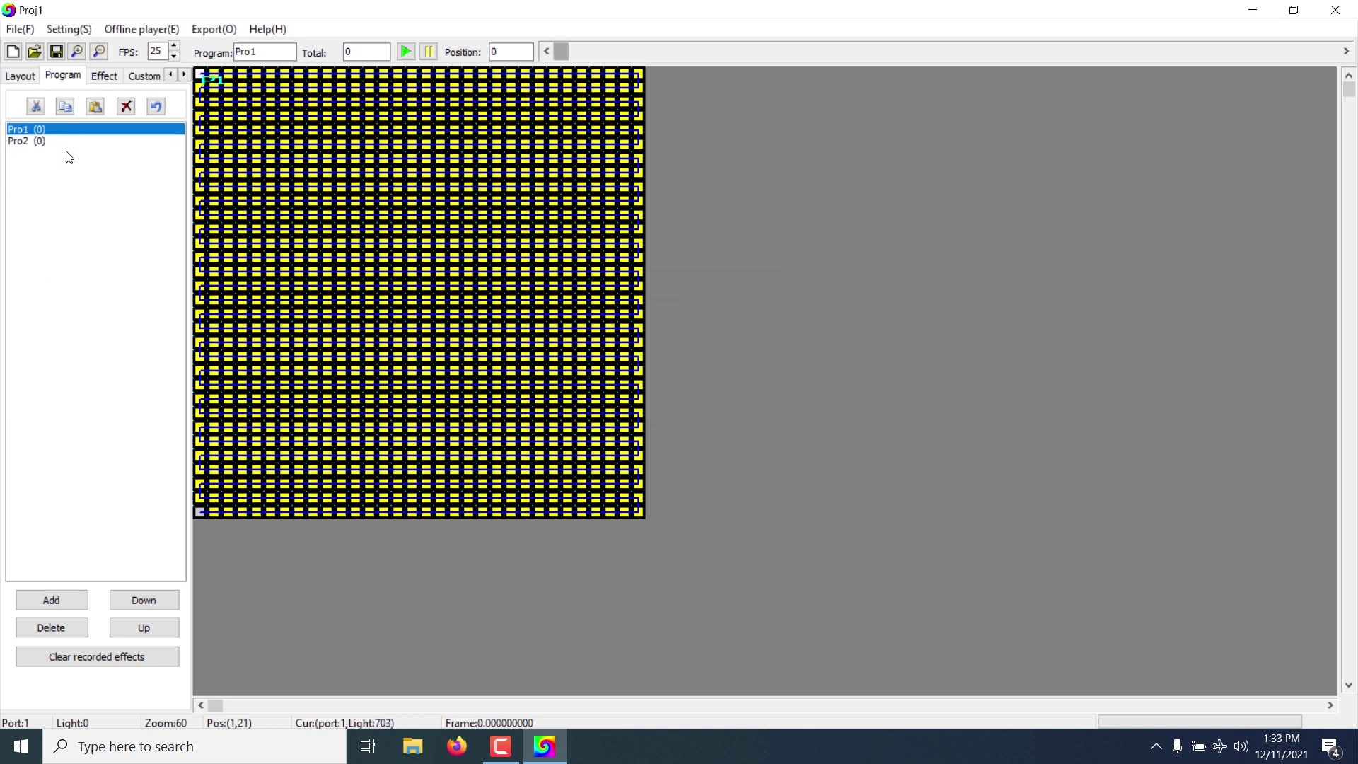
left_click(74, 141)
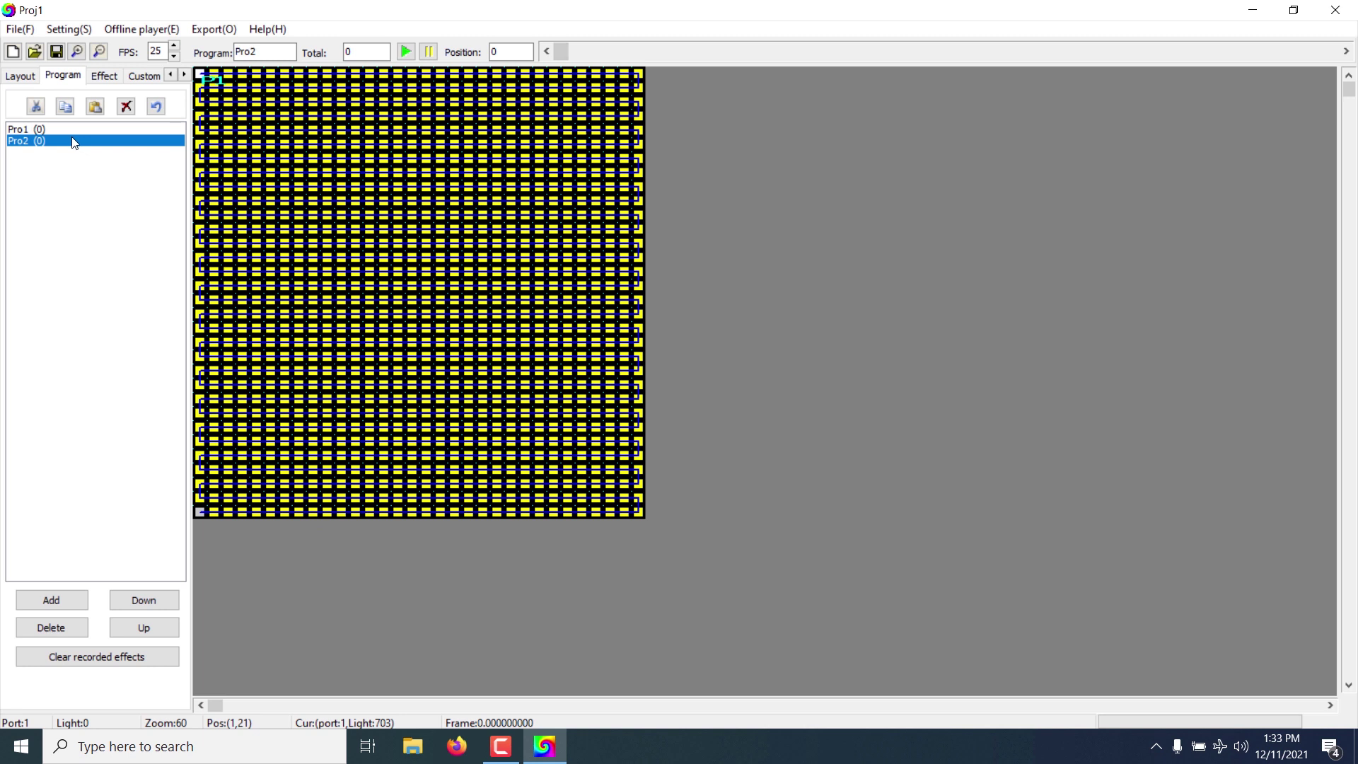
left_click(76, 631)
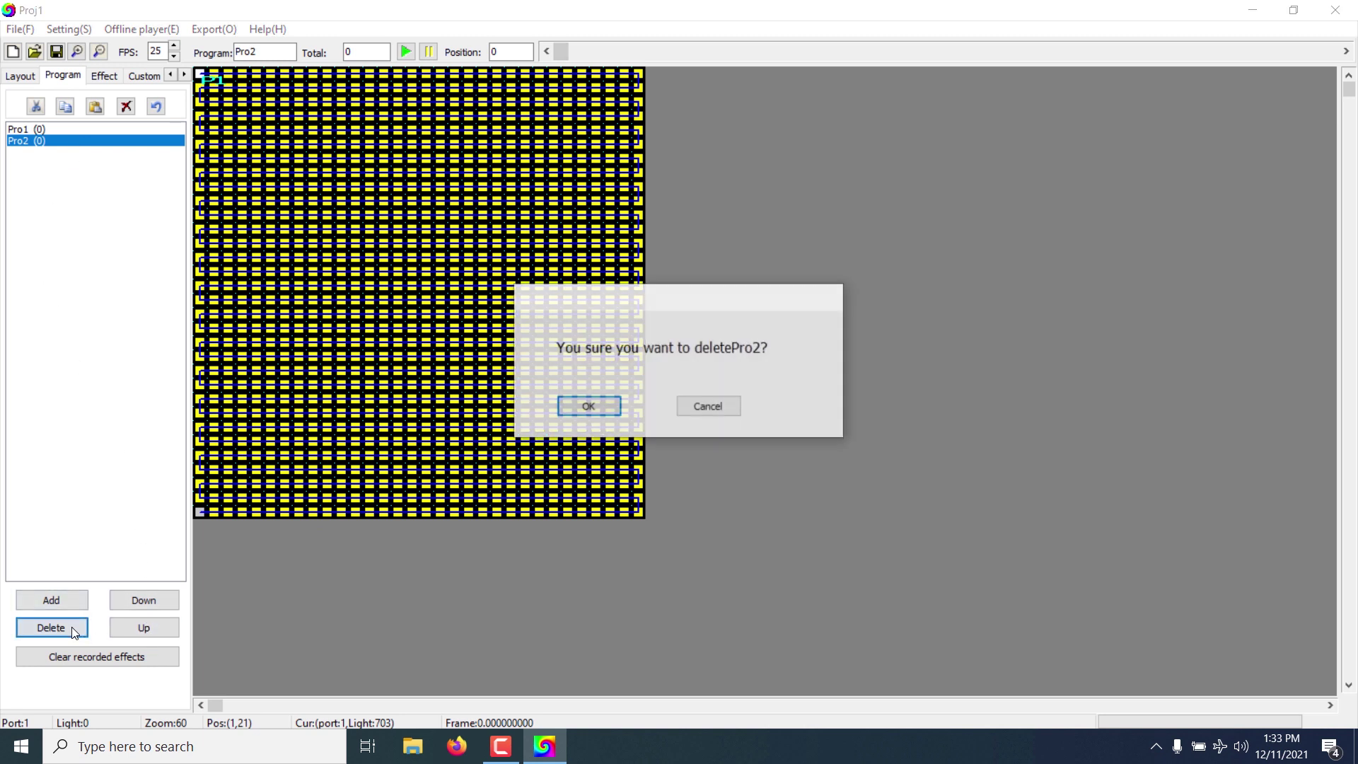
left_click(692, 404)
key("Tab")
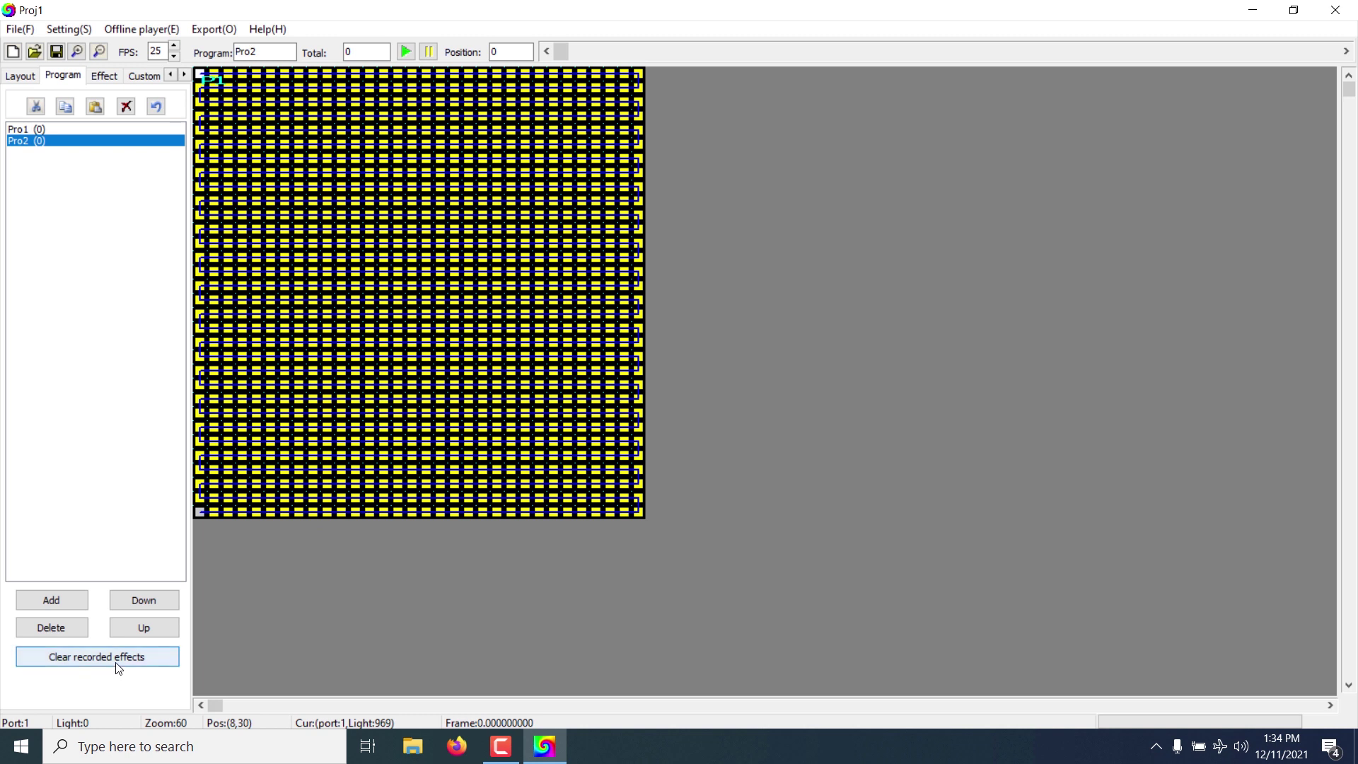
Step: Clear Pro2's recorded effects, confirming both prompts
left_click(117, 664)
left_click(586, 405)
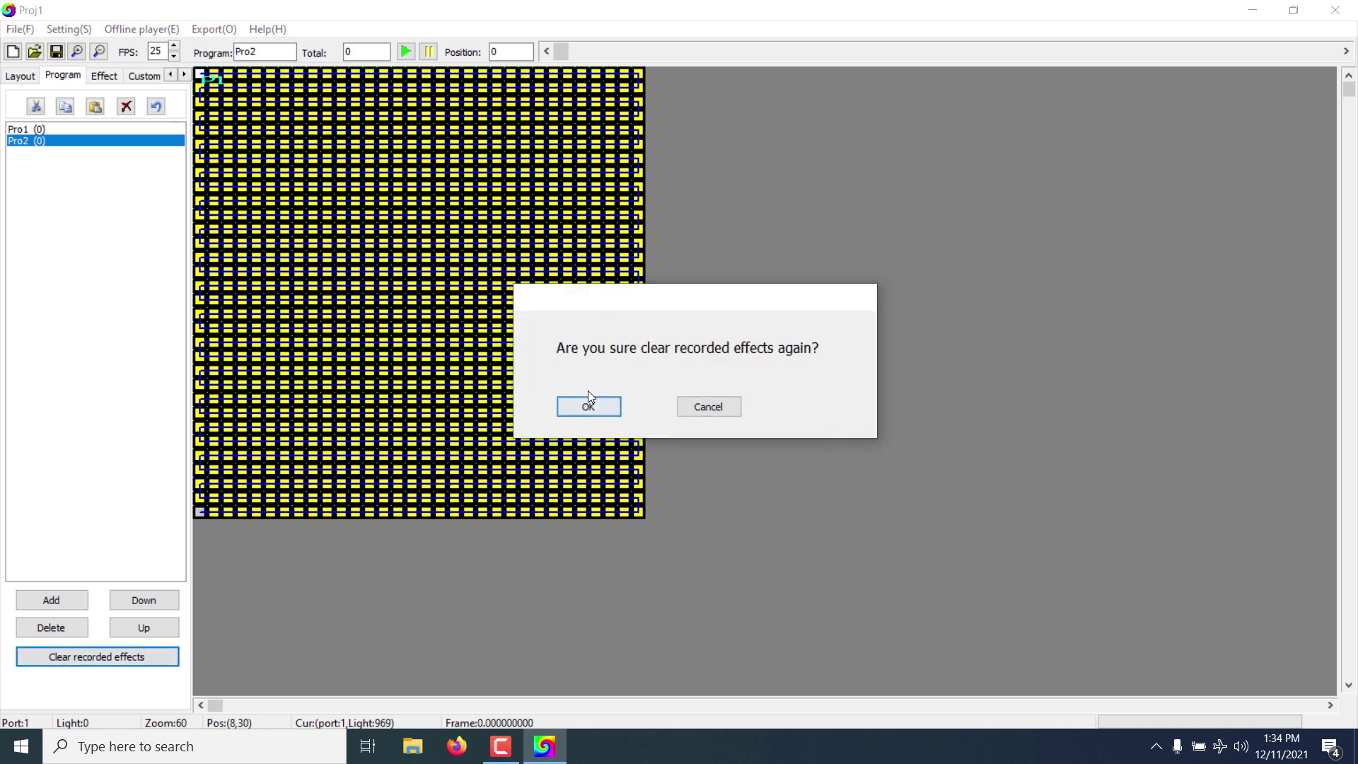
left_click(739, 401)
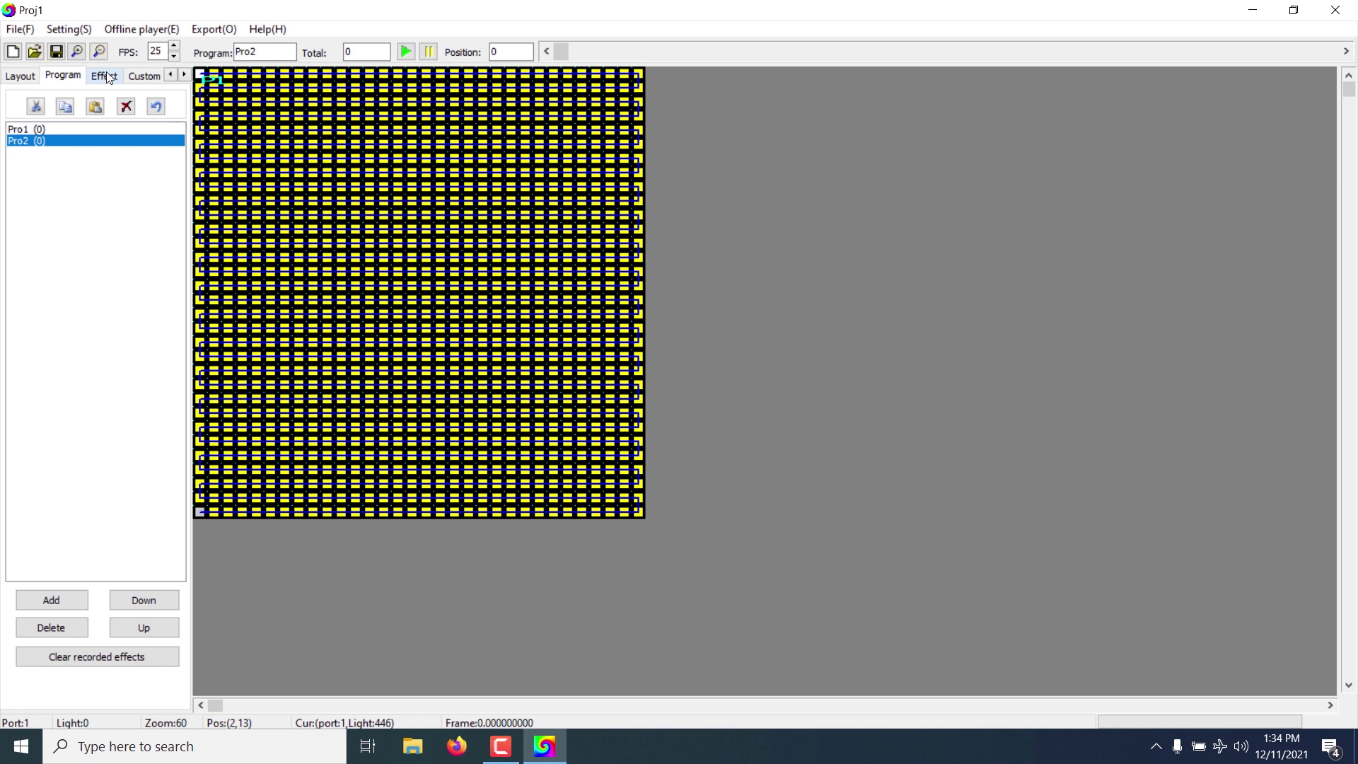
Step: Show the Effect panel and dismiss the Open Video file browser without choosing a file
left_click(111, 79)
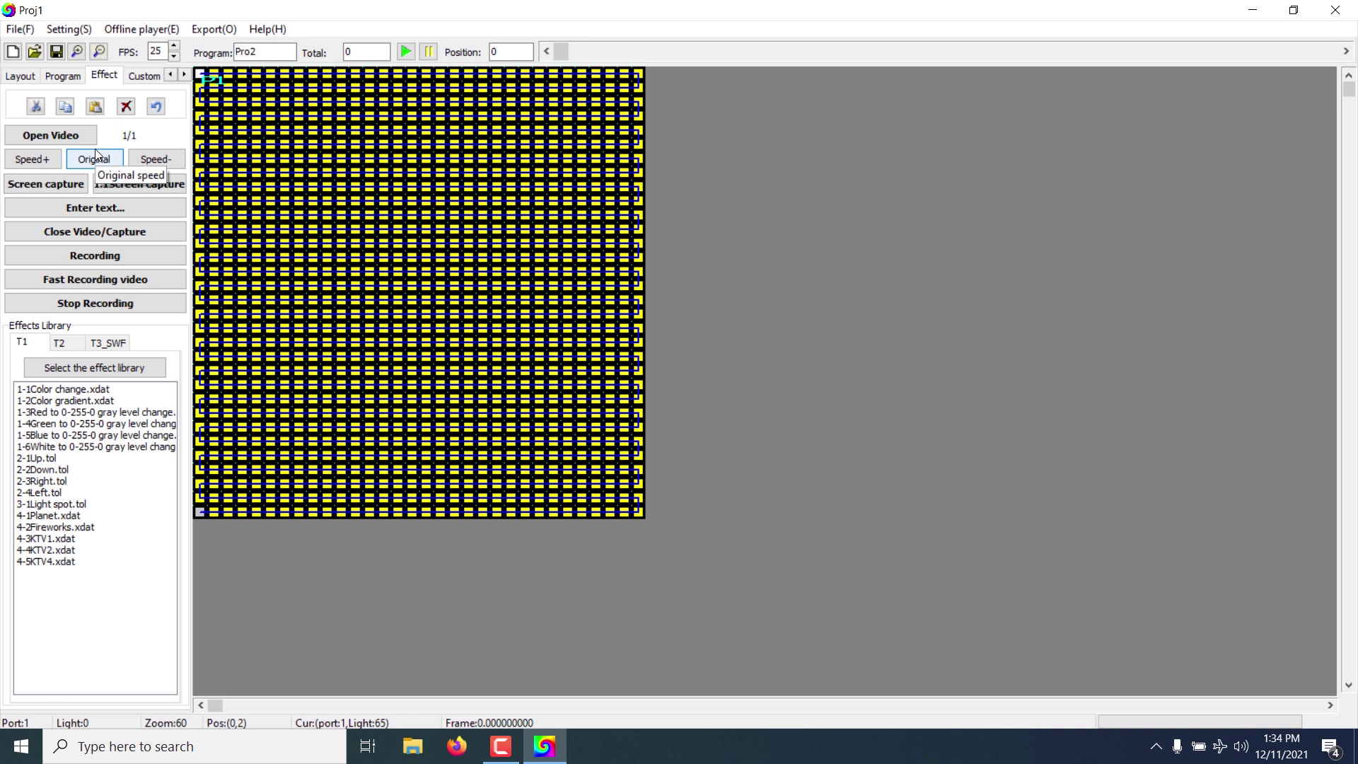
left_click(64, 137)
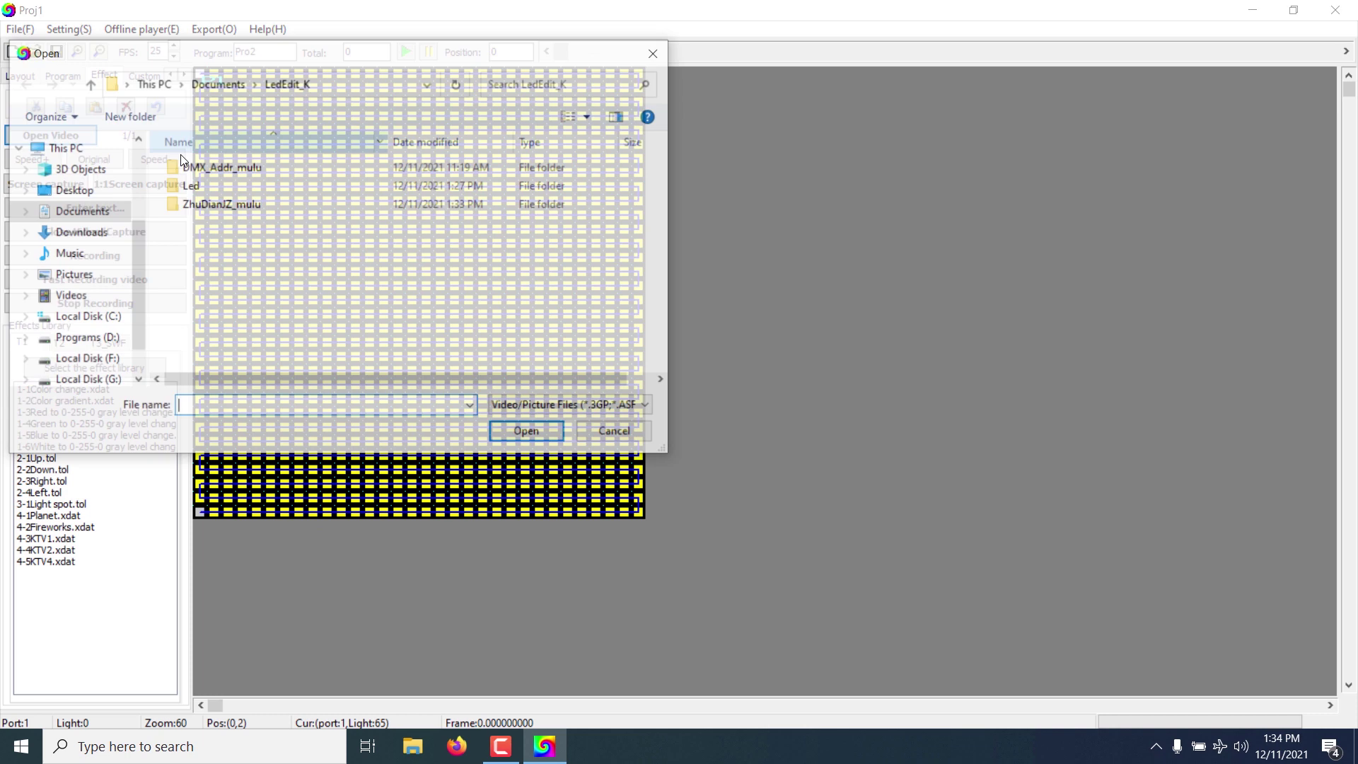
left_click(612, 407)
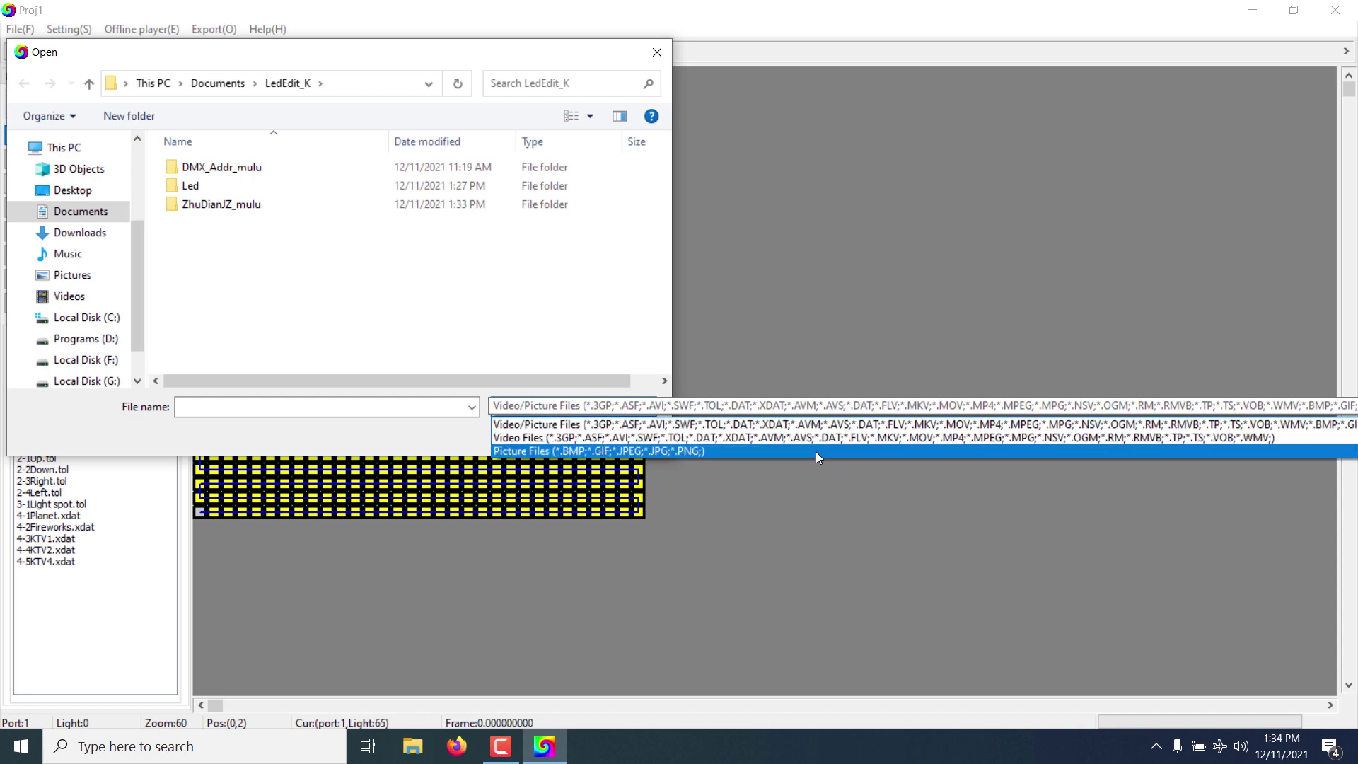
left_click(492, 276)
left_click(625, 435)
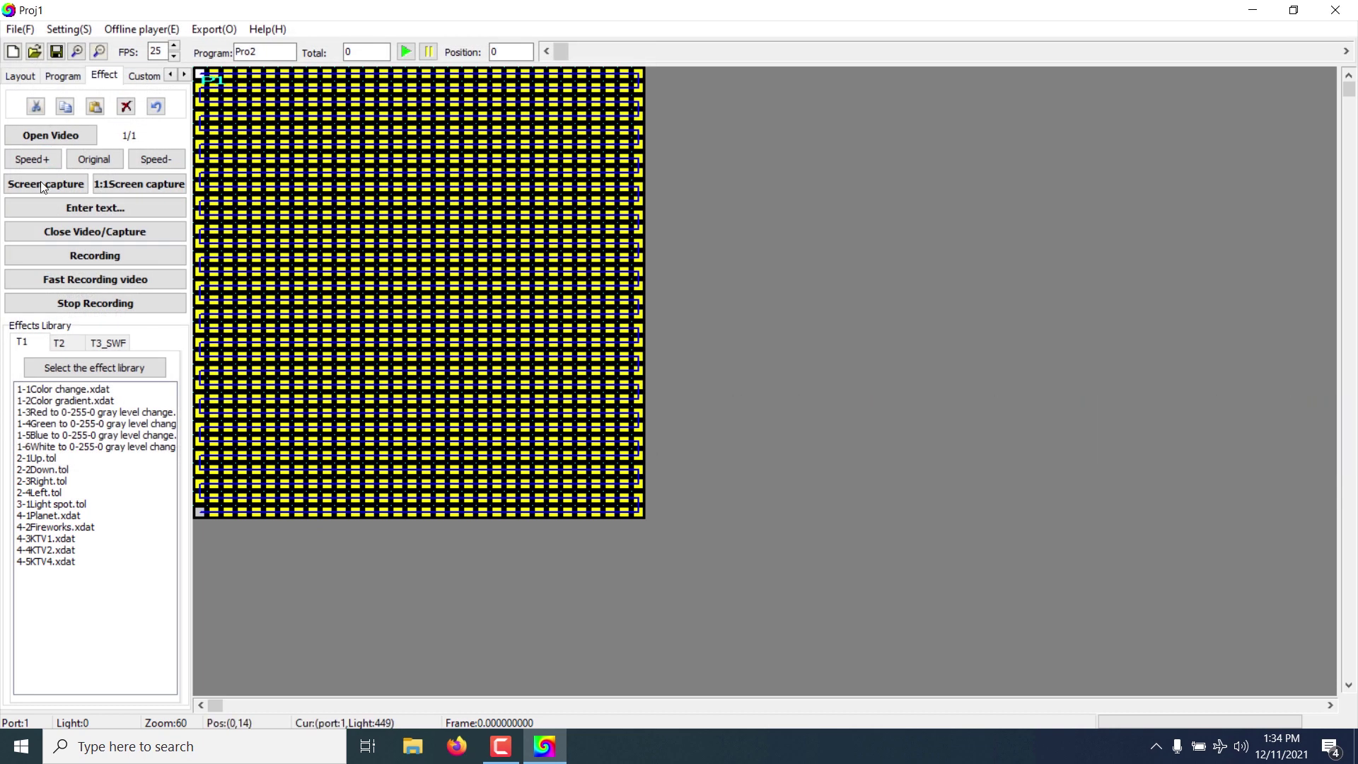
Step: Preview the green and blue gray-level, Fireworks and Light spot effects, then switch to T3_SWF
left_click(86, 425)
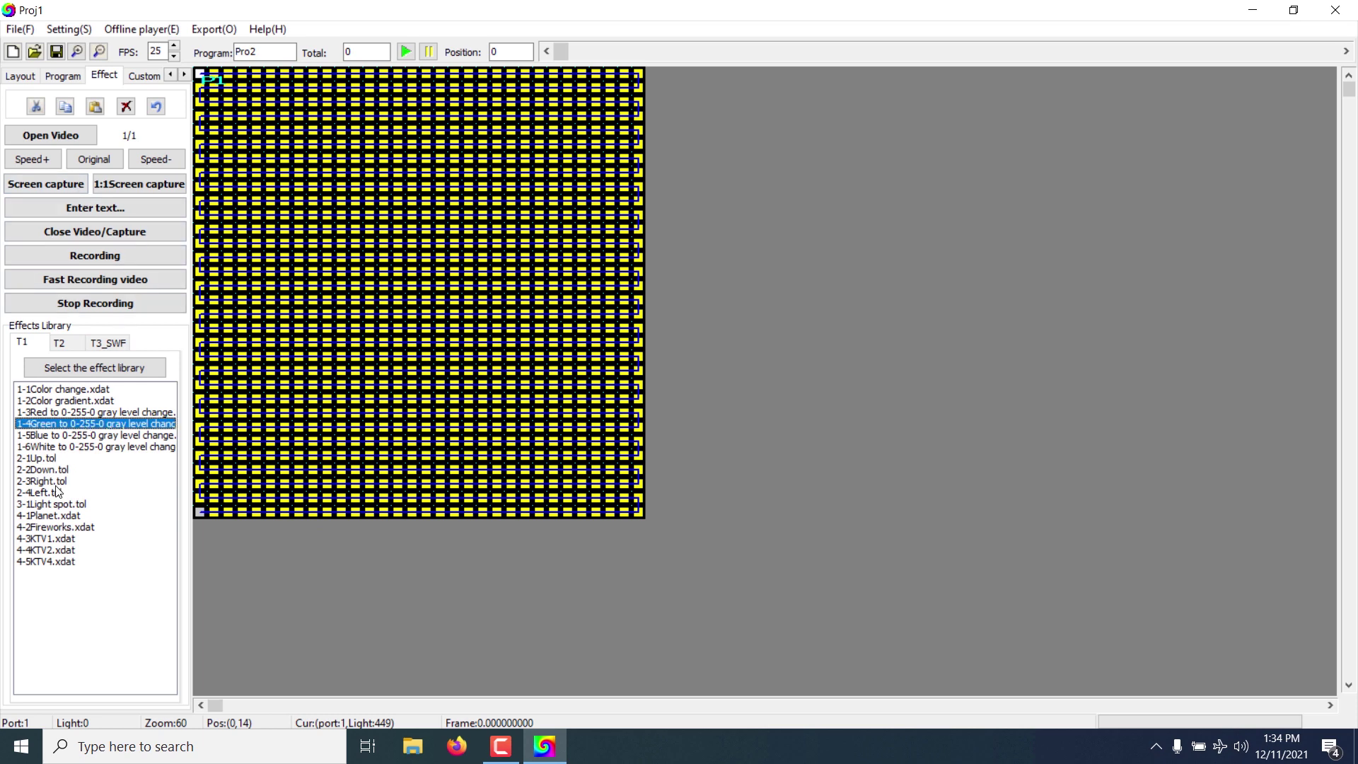
left_click(60, 528)
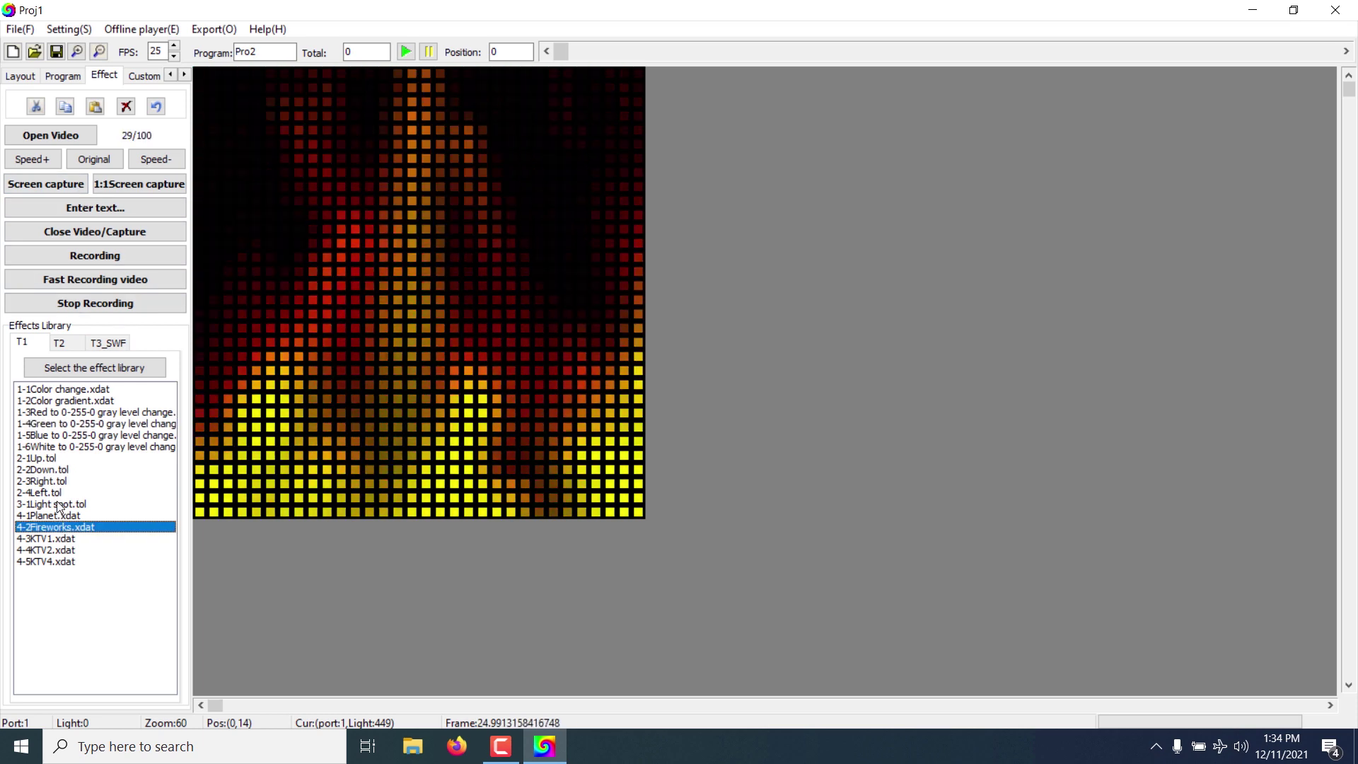
left_click(59, 505)
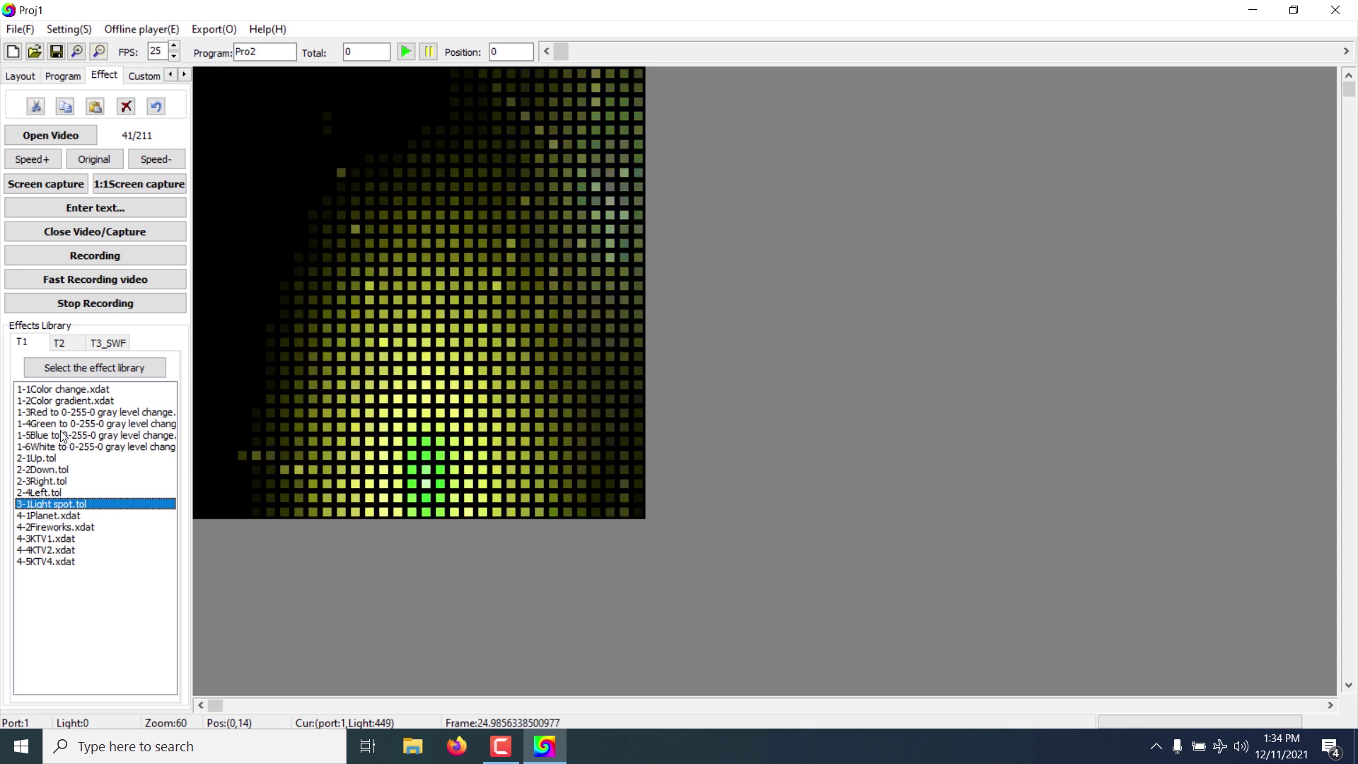
left_click(62, 436)
left_click(68, 341)
left_click(108, 343)
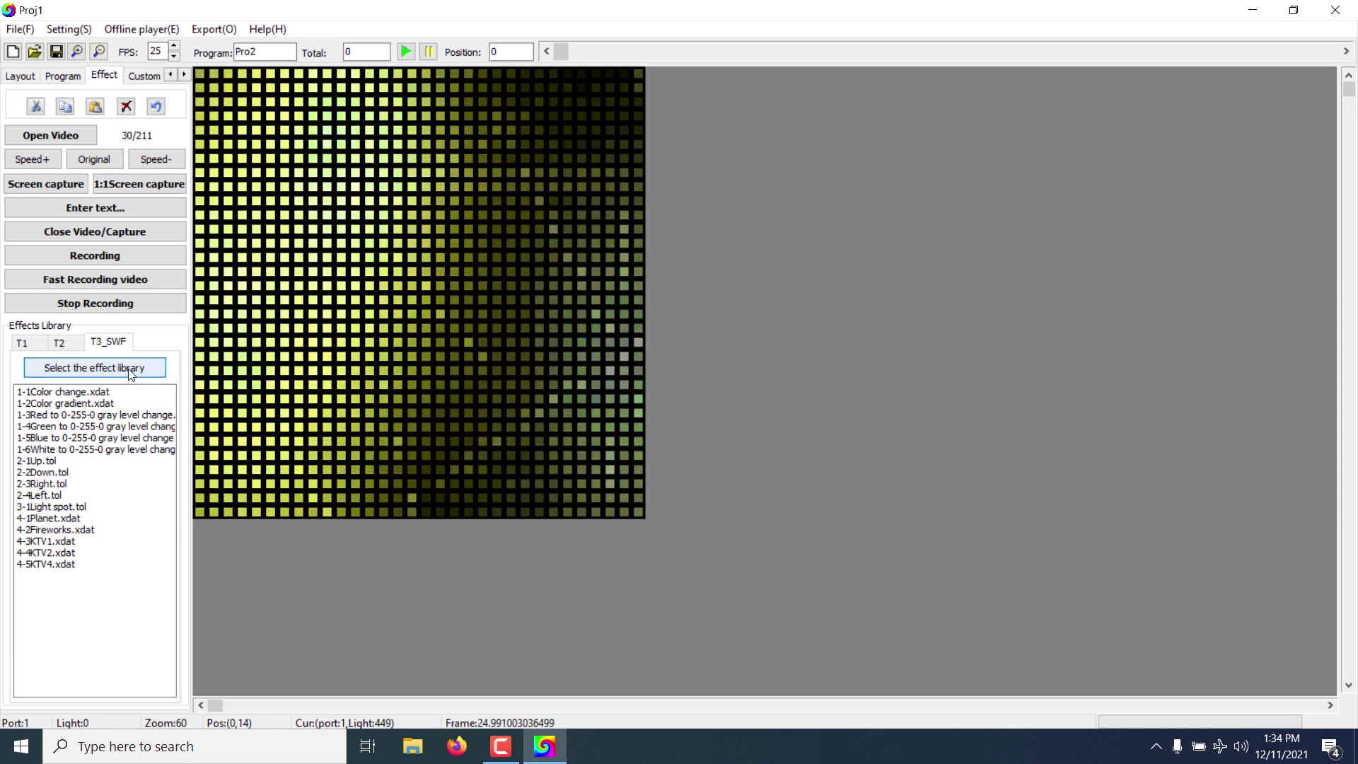
Step: Pick the illumations folder as the effect library and scroll through its listed .swf effects
left_click(90, 374)
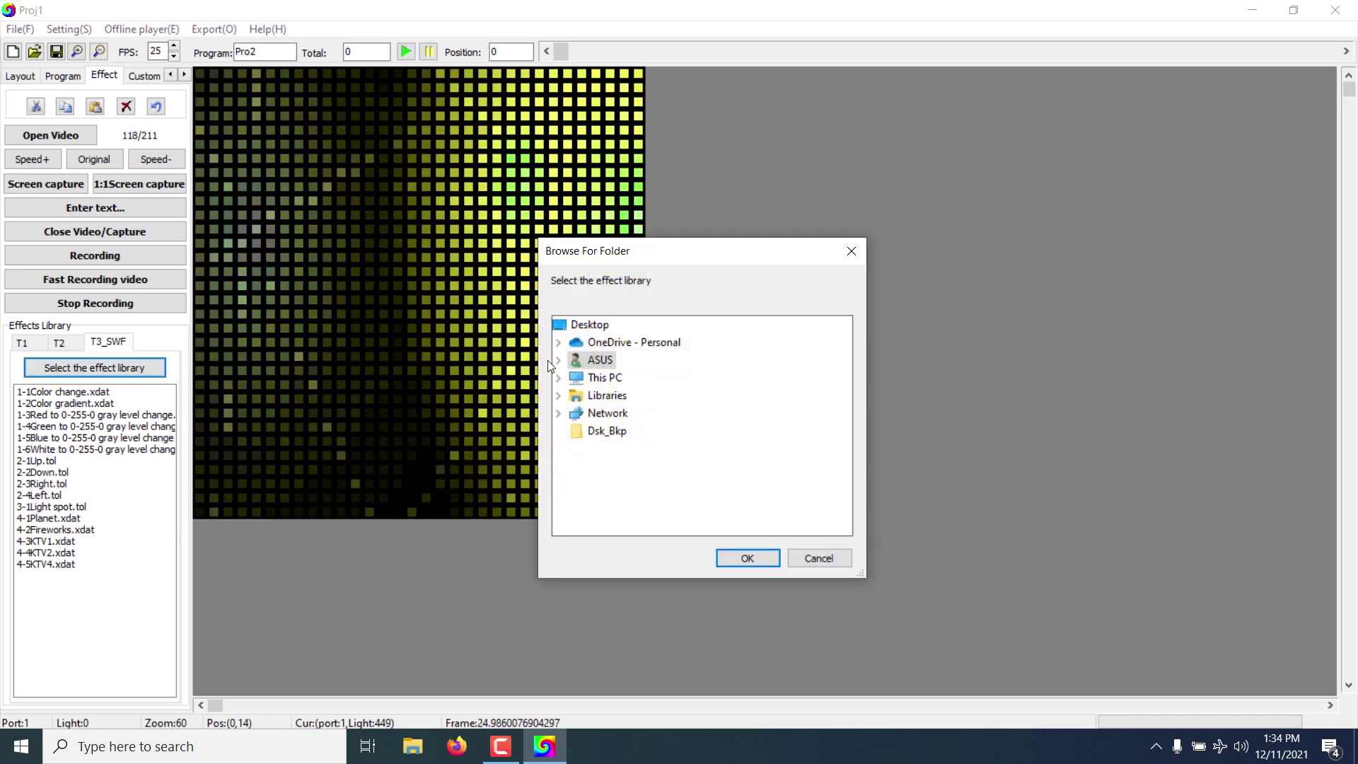
left_click(558, 360)
scroll(615, 476, "down", 8)
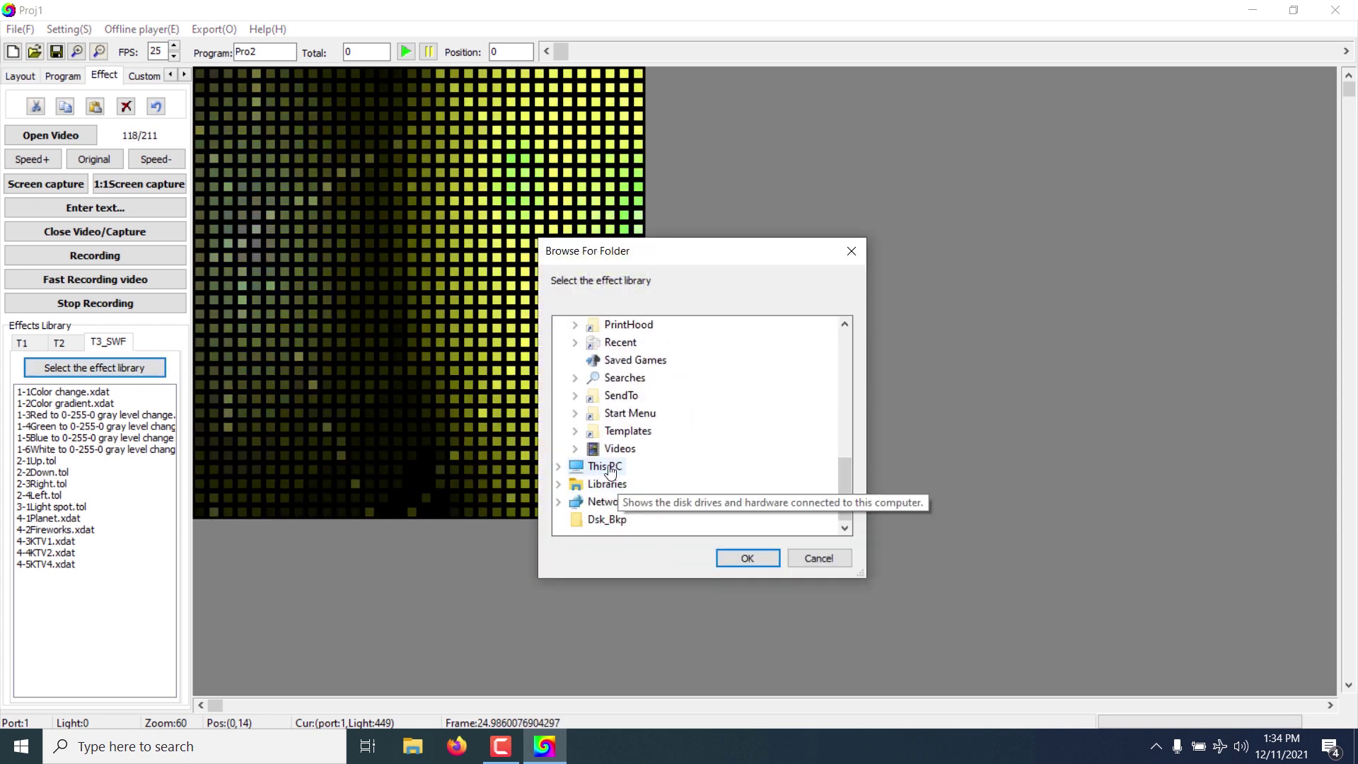
double_click(609, 473)
scroll(642, 433, "down", 1)
double_click(640, 430)
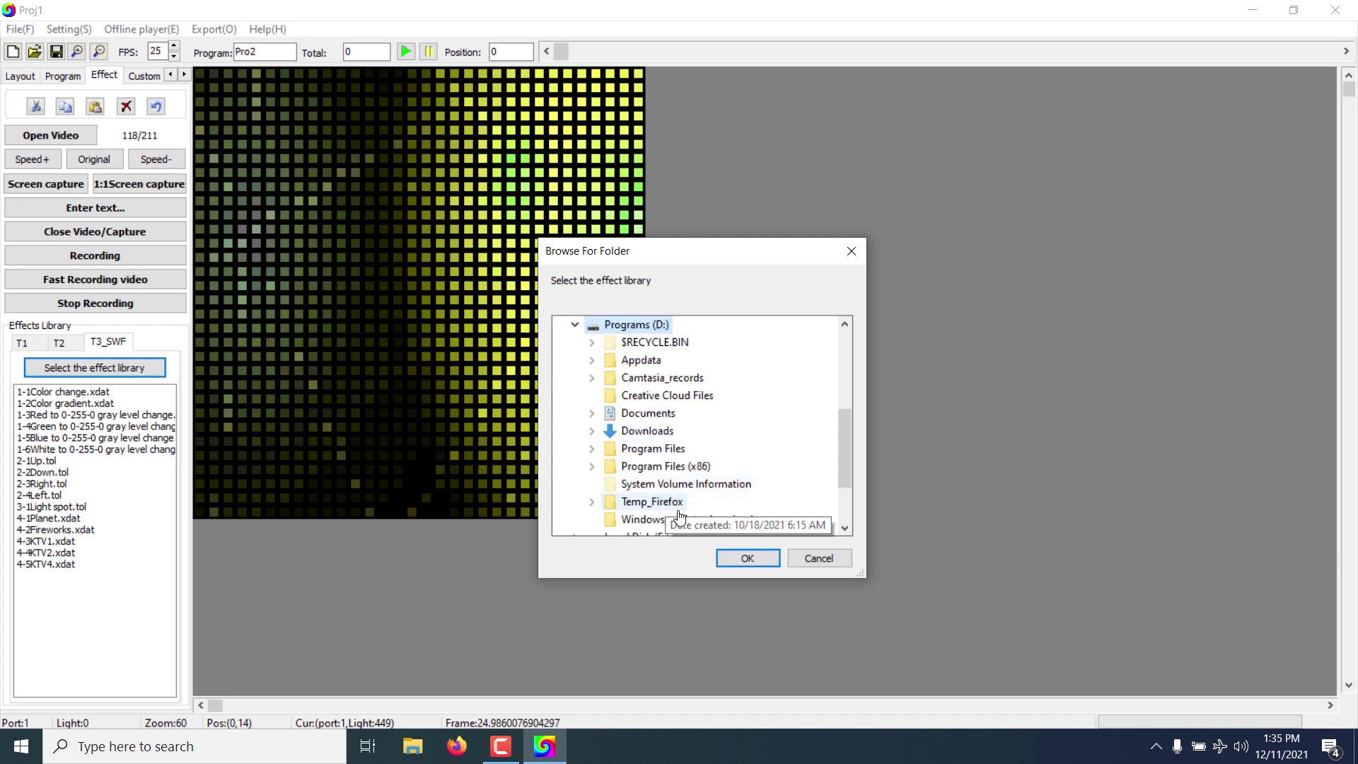
scroll(679, 515, "down", 3)
double_click(610, 448)
left_click(691, 473)
left_click(747, 558)
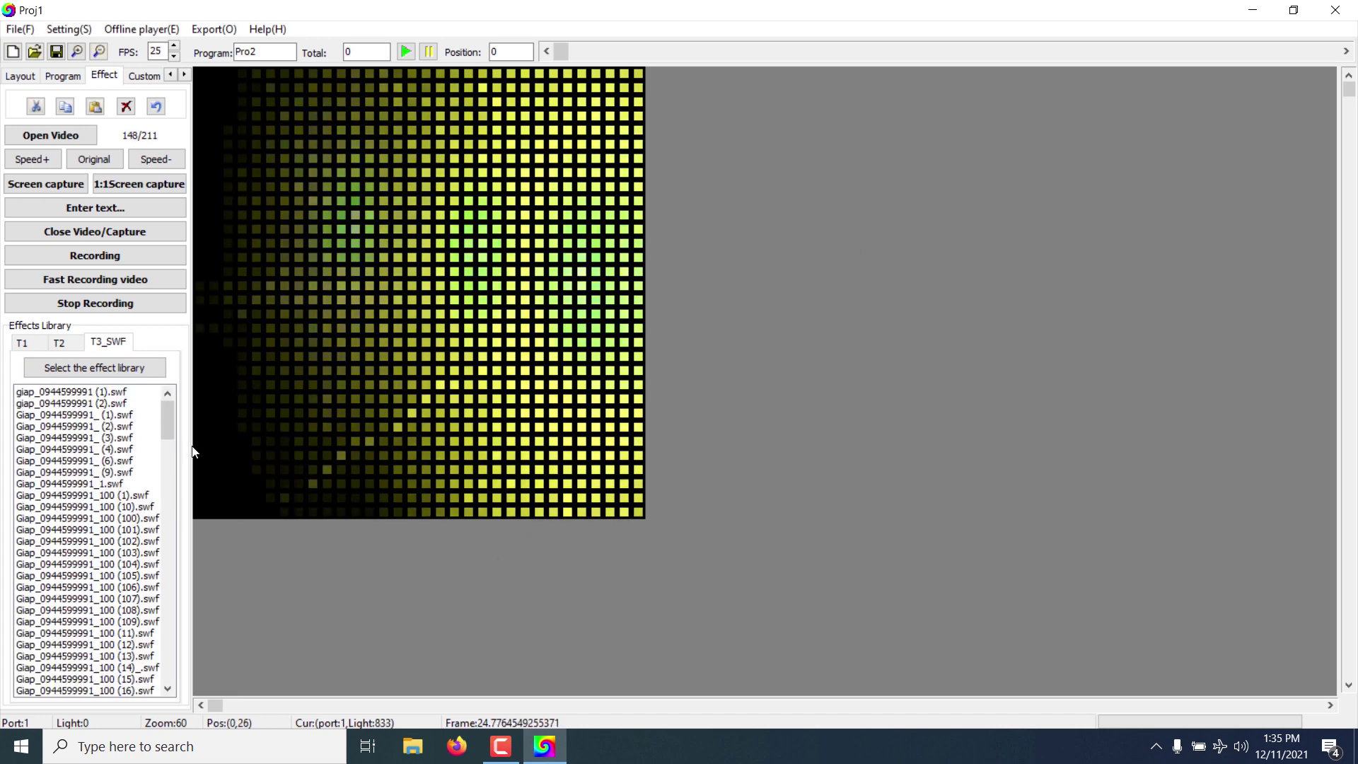
left_click_drag(171, 435, 167, 643)
left_click(107, 608)
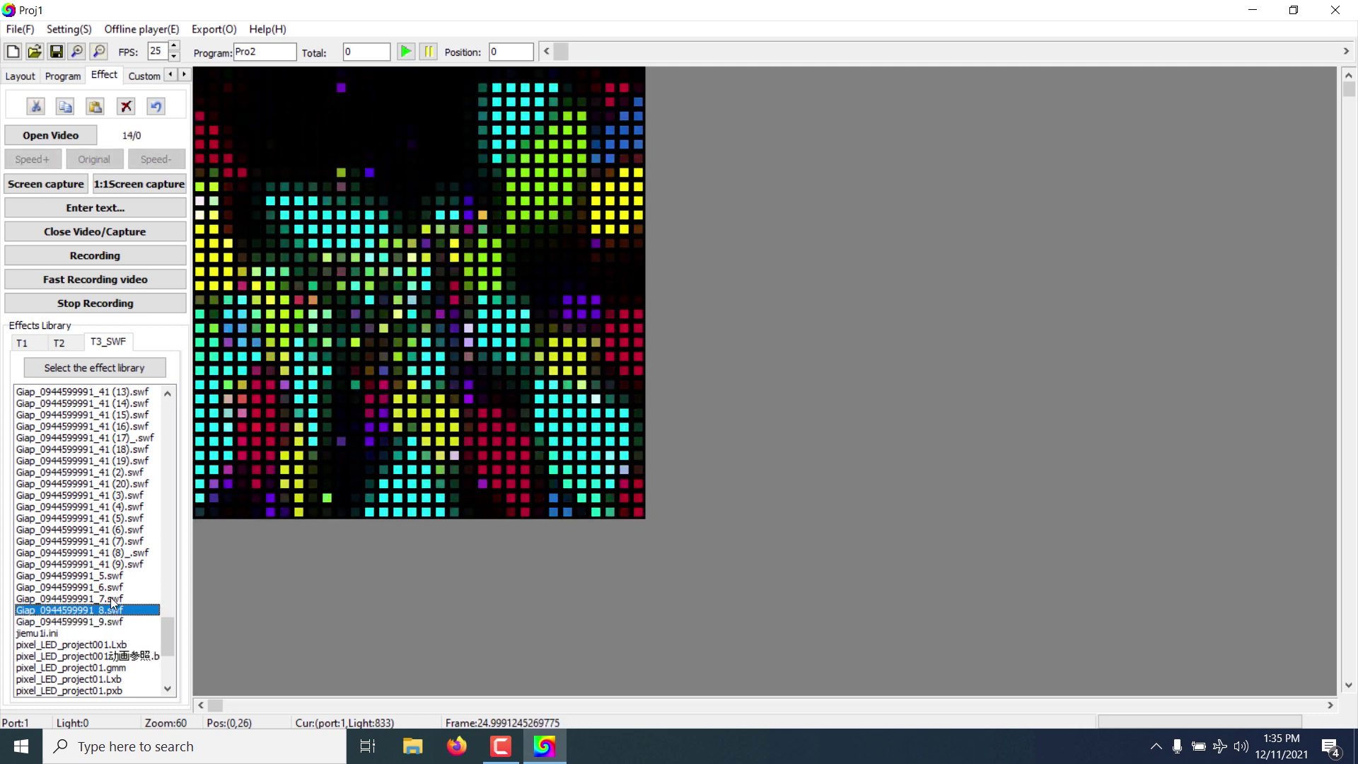
left_click(111, 599)
left_click(107, 587)
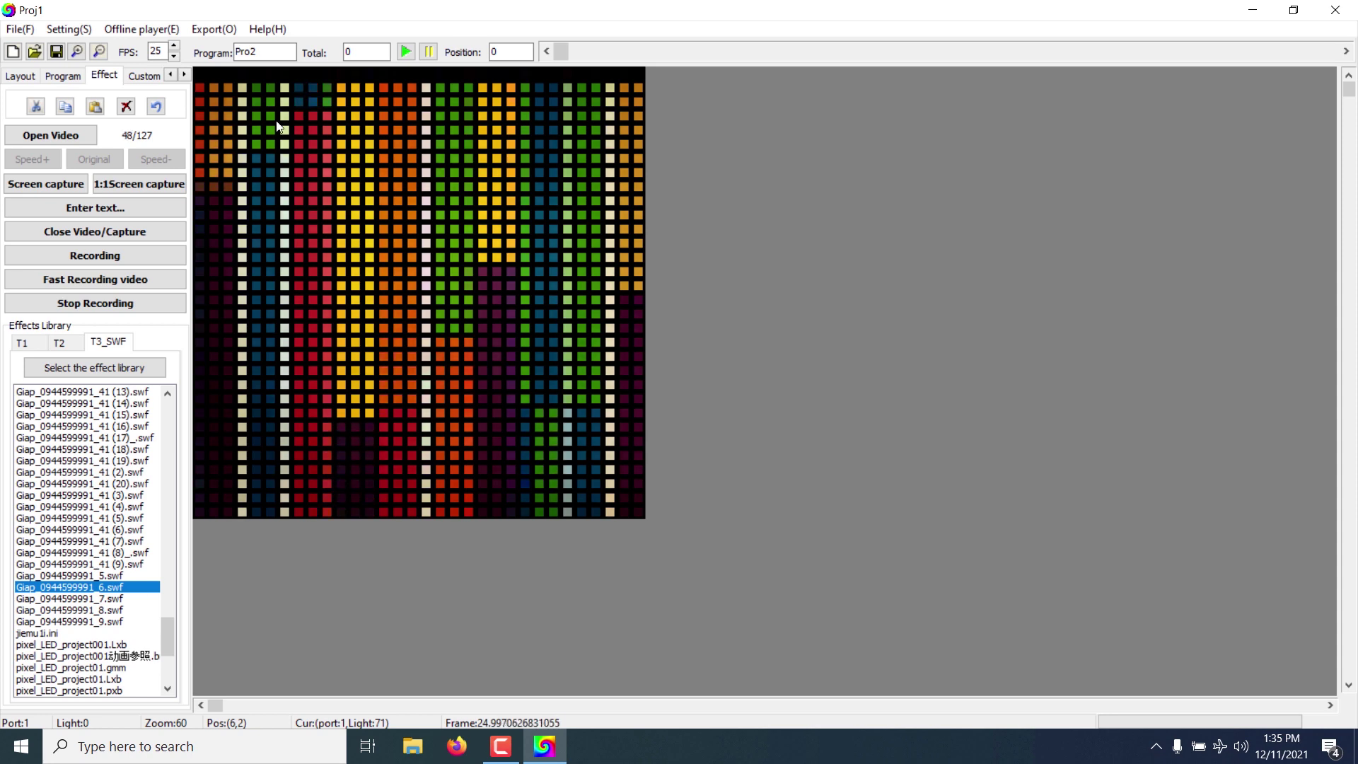
left_click(90, 233)
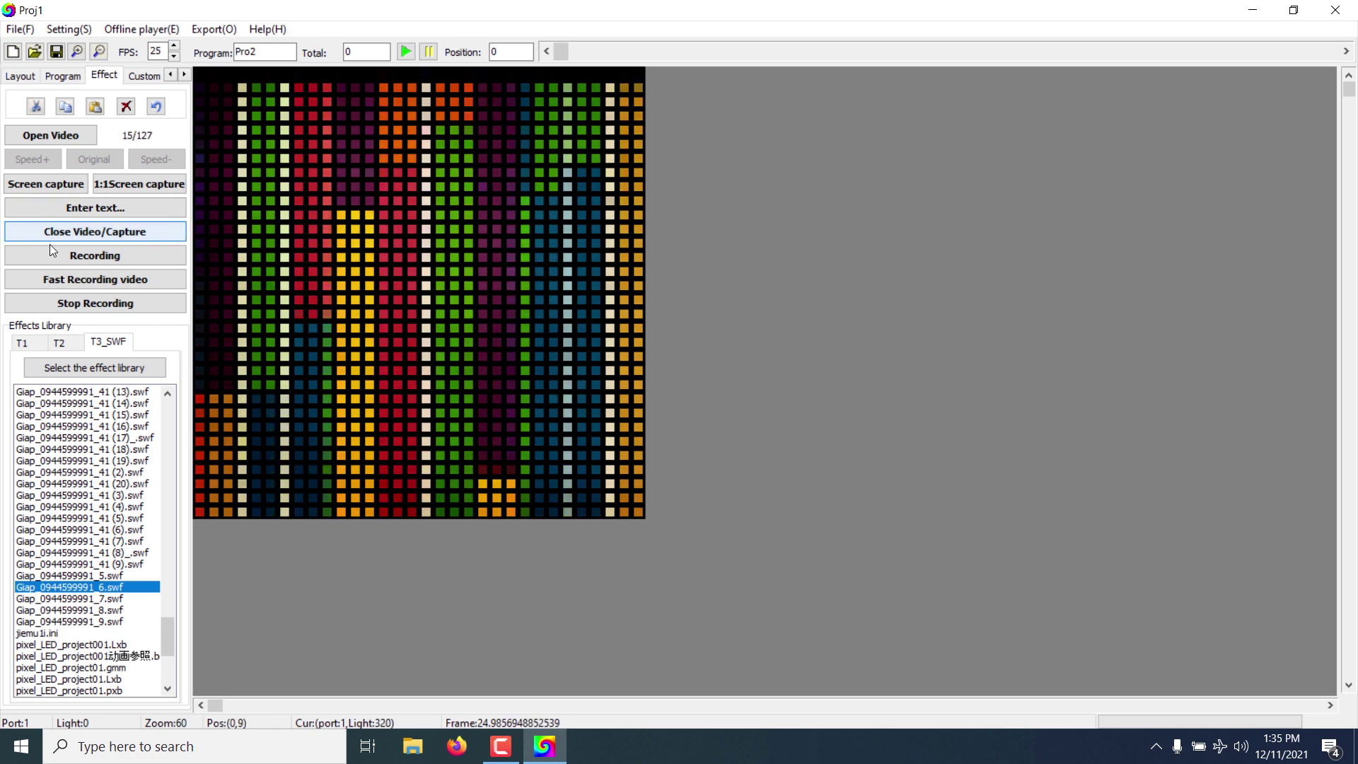
left_click(83, 260)
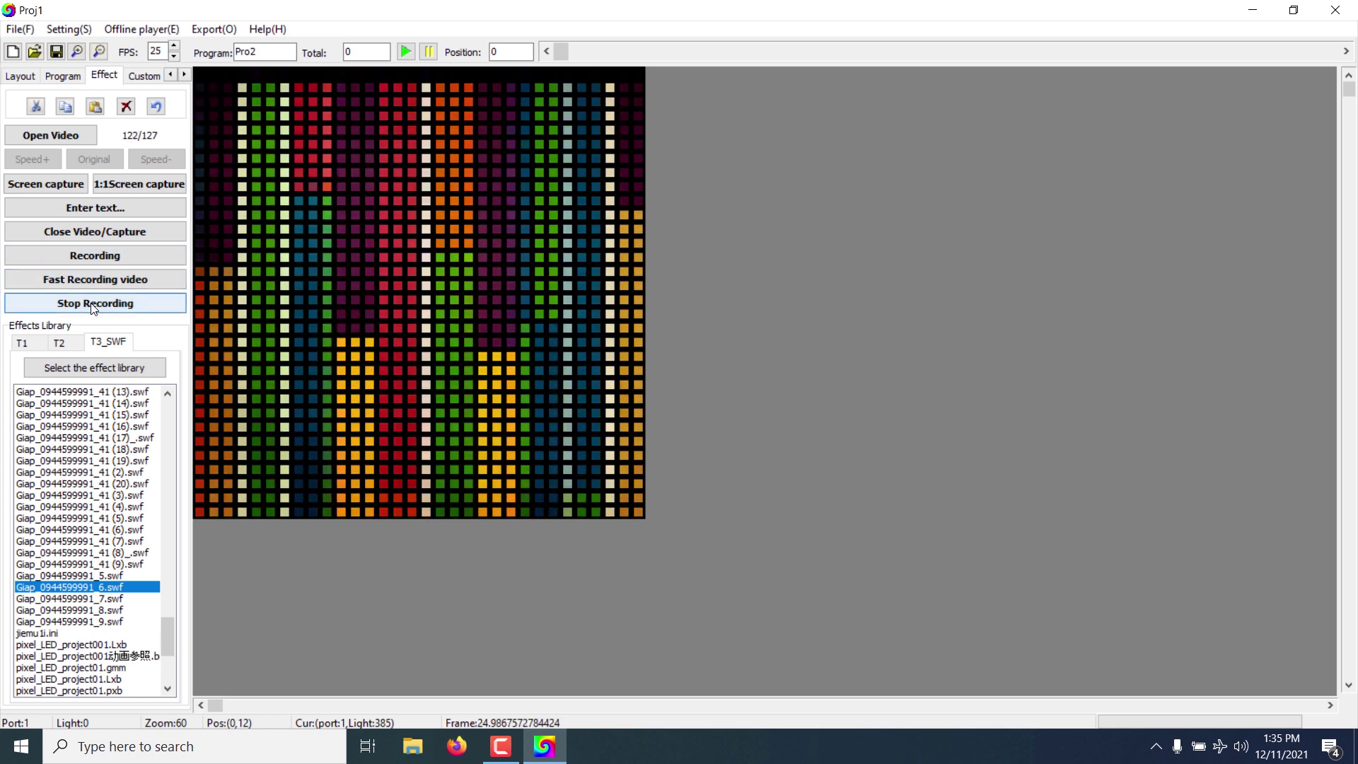
left_click(77, 257)
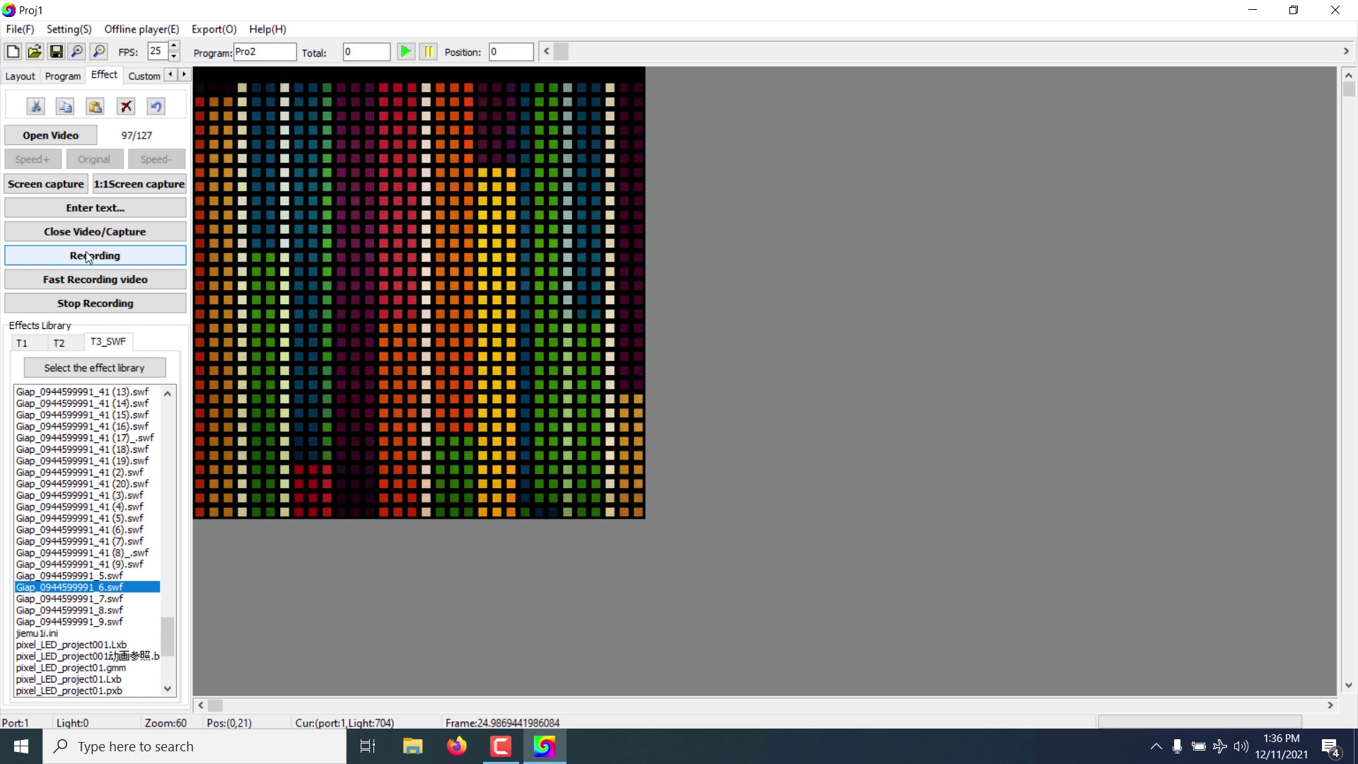
Step: Record the playing striped .swf effect into Pro2, stopping once Total reaches 320 frames
left_click(106, 258)
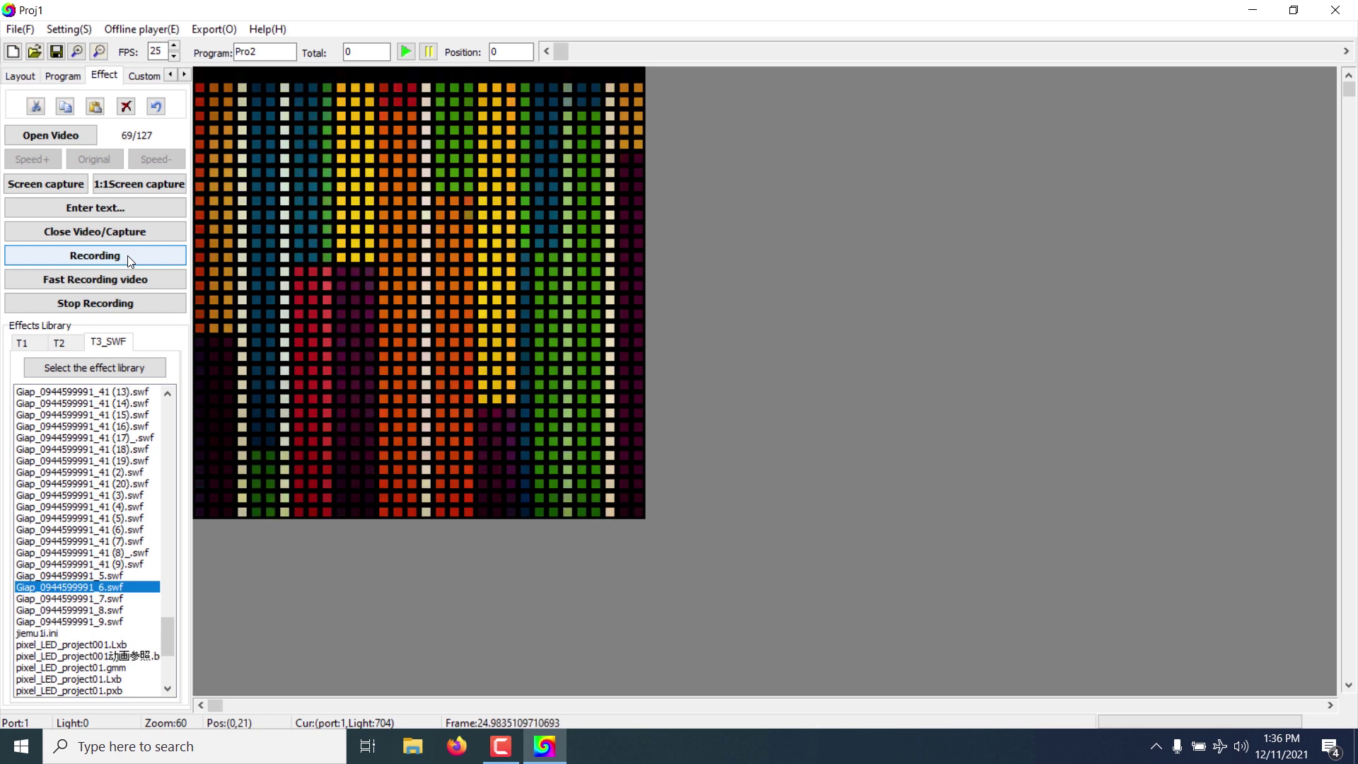
left_click(128, 256)
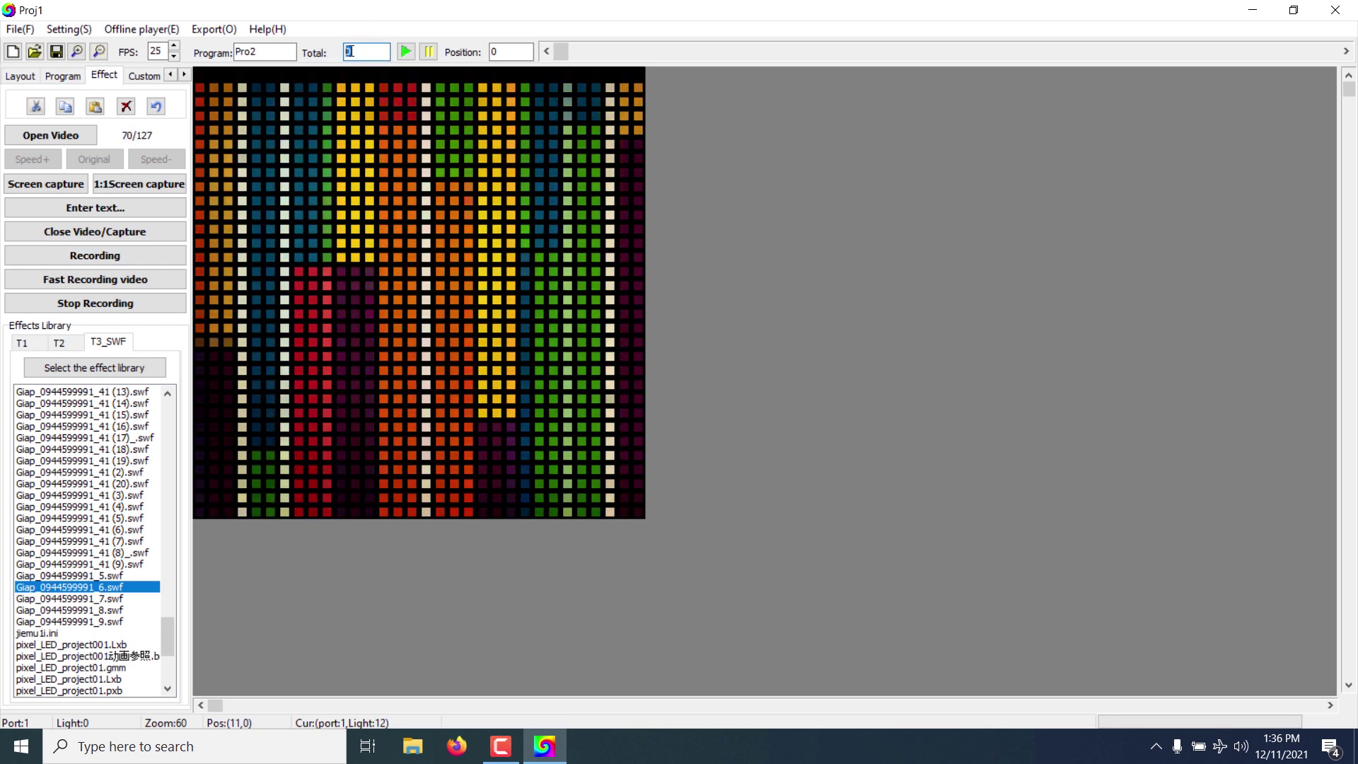
left_click(91, 257)
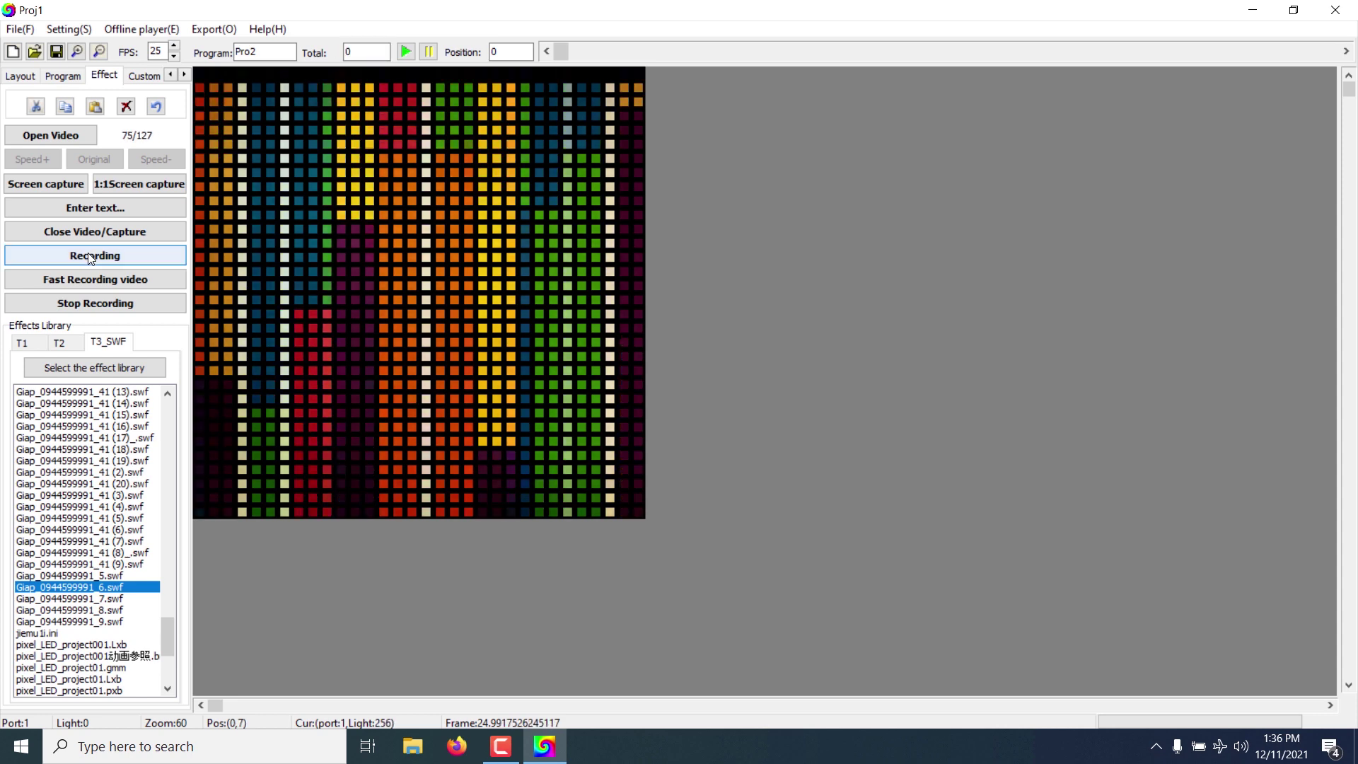
left_click(92, 258)
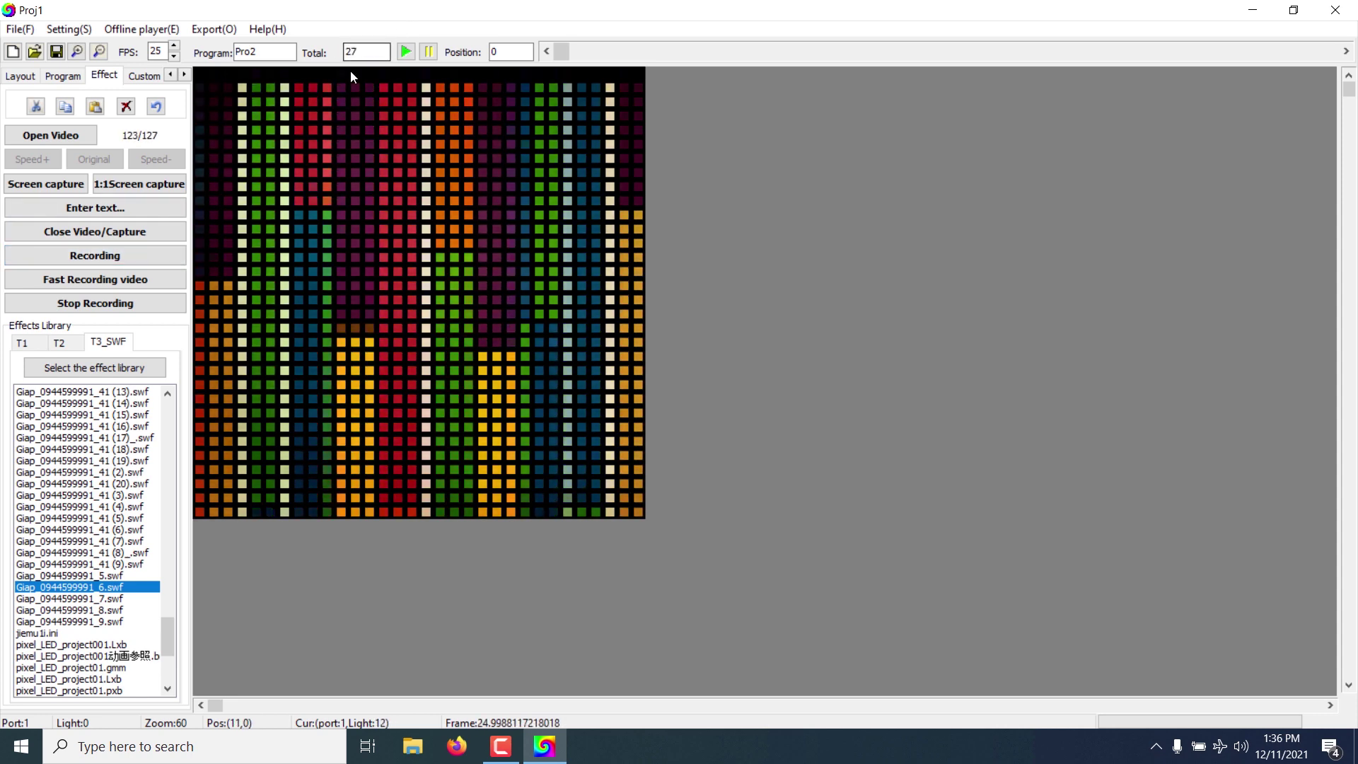
left_click(152, 305)
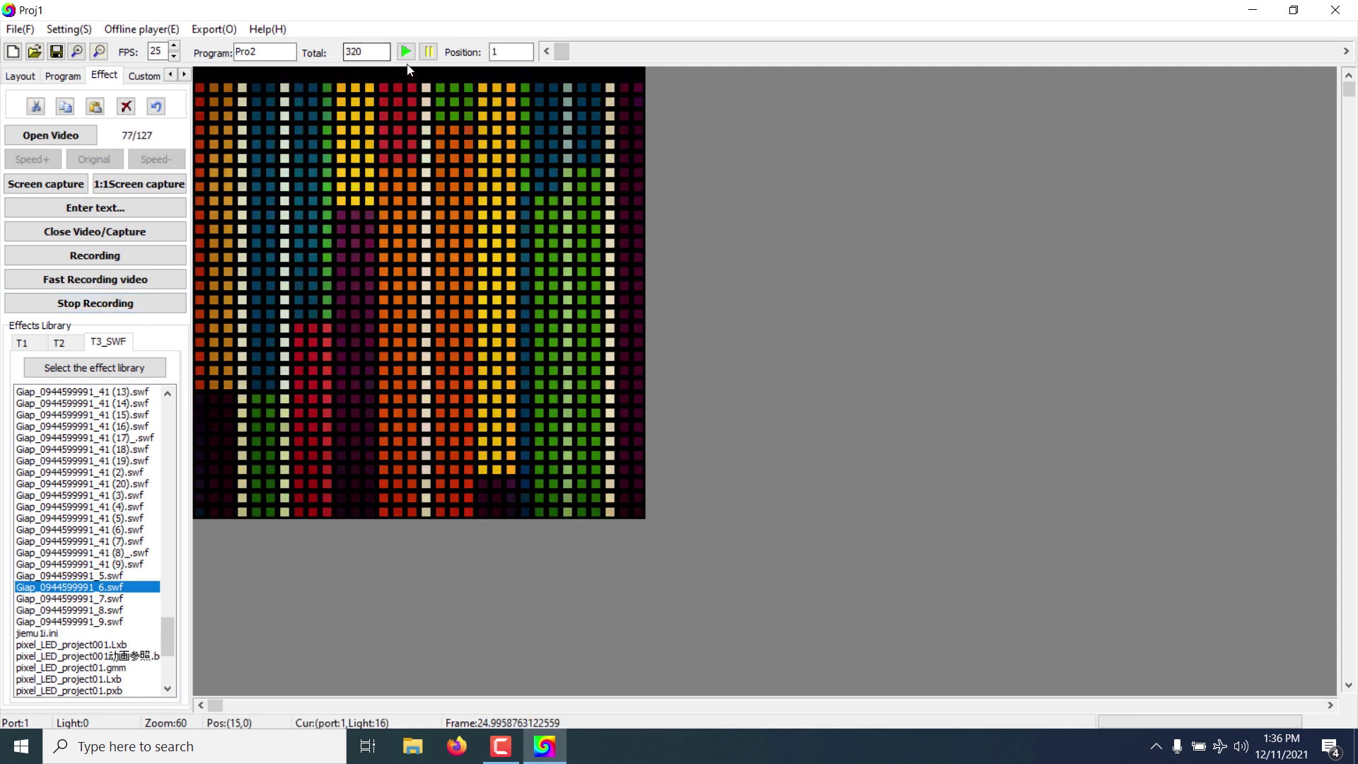
Step: Close the source effect video and play back Pro2's 320 recorded frames
double_click(386, 52)
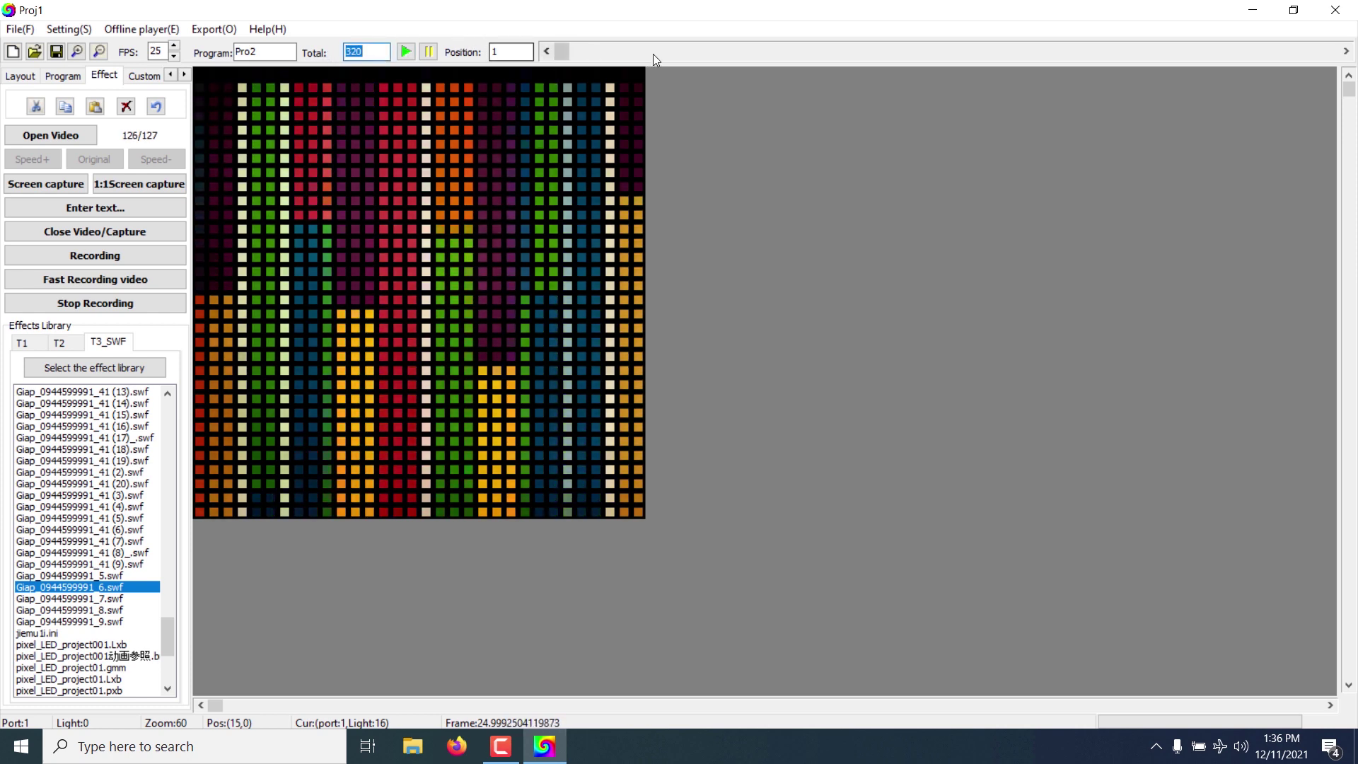
left_click(553, 77)
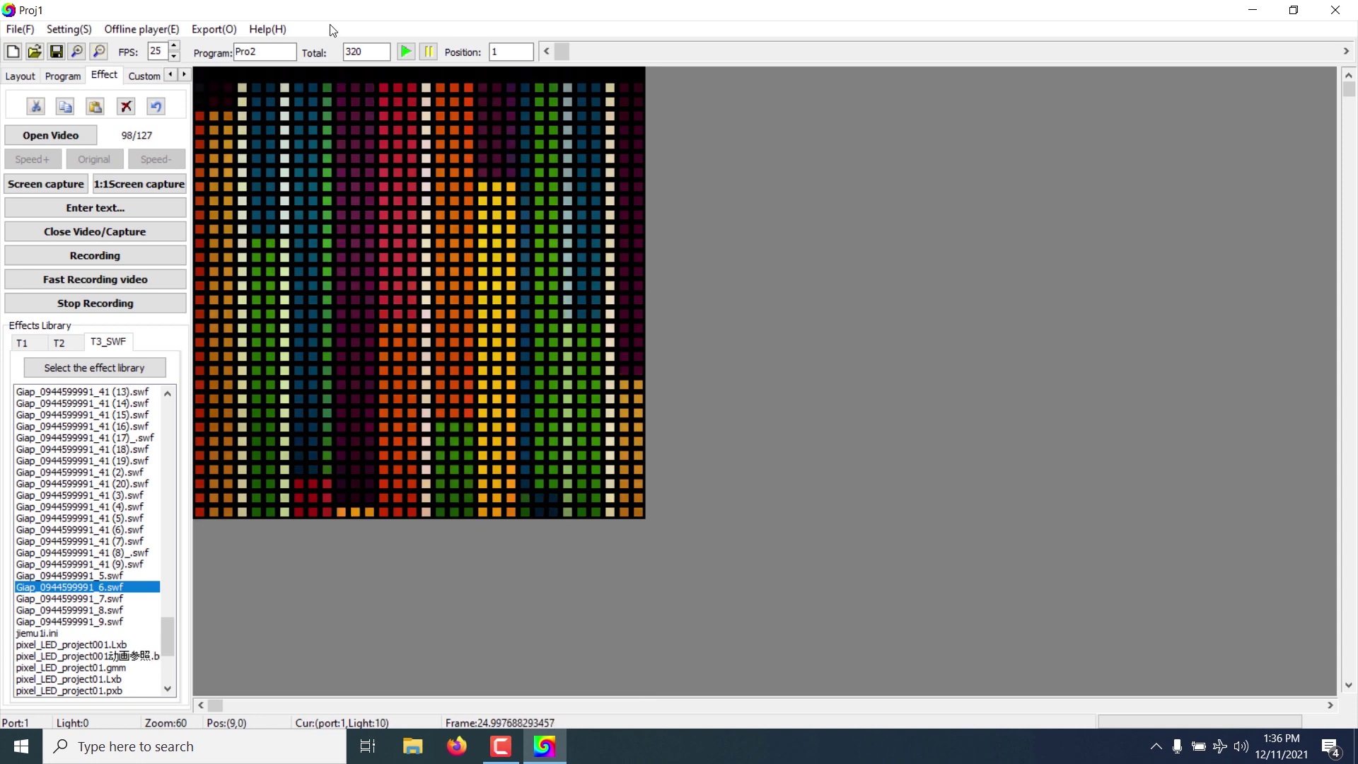
left_click(406, 51)
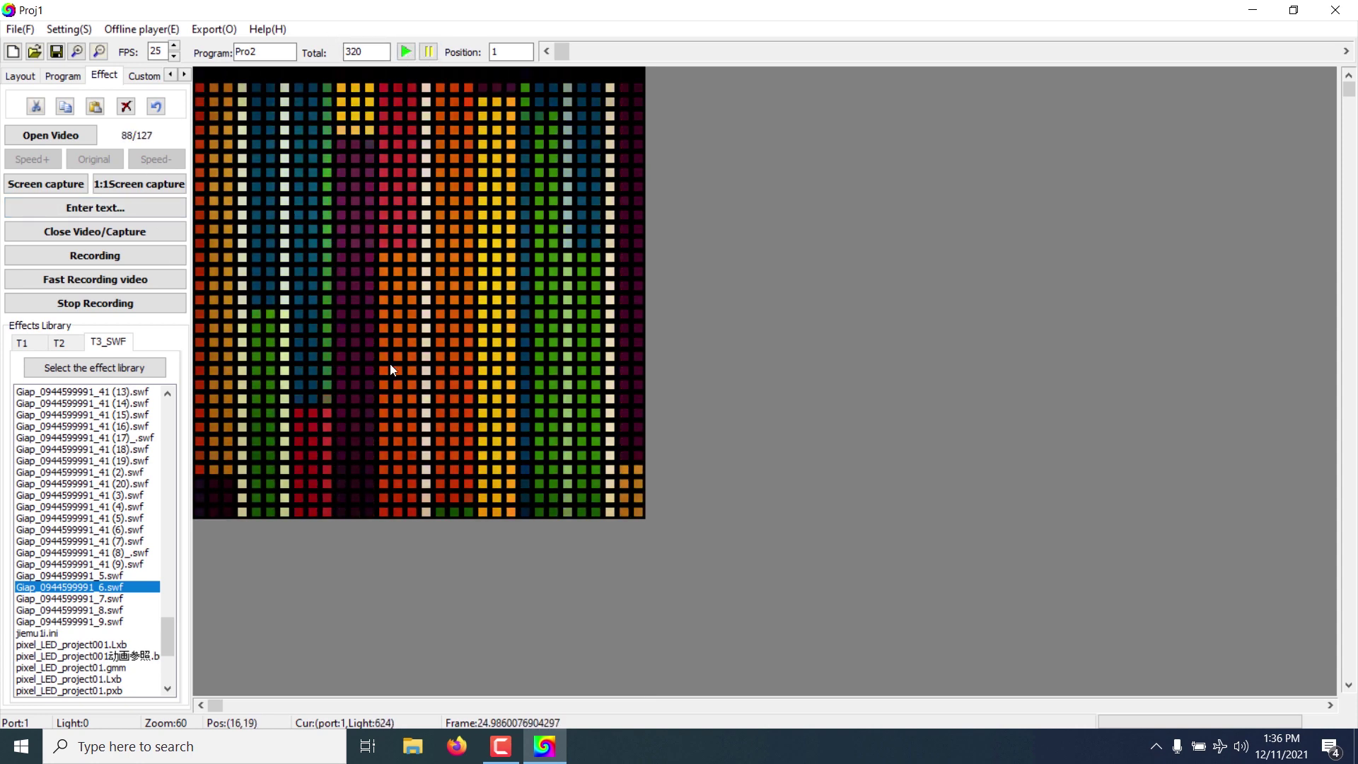
left_click(142, 225)
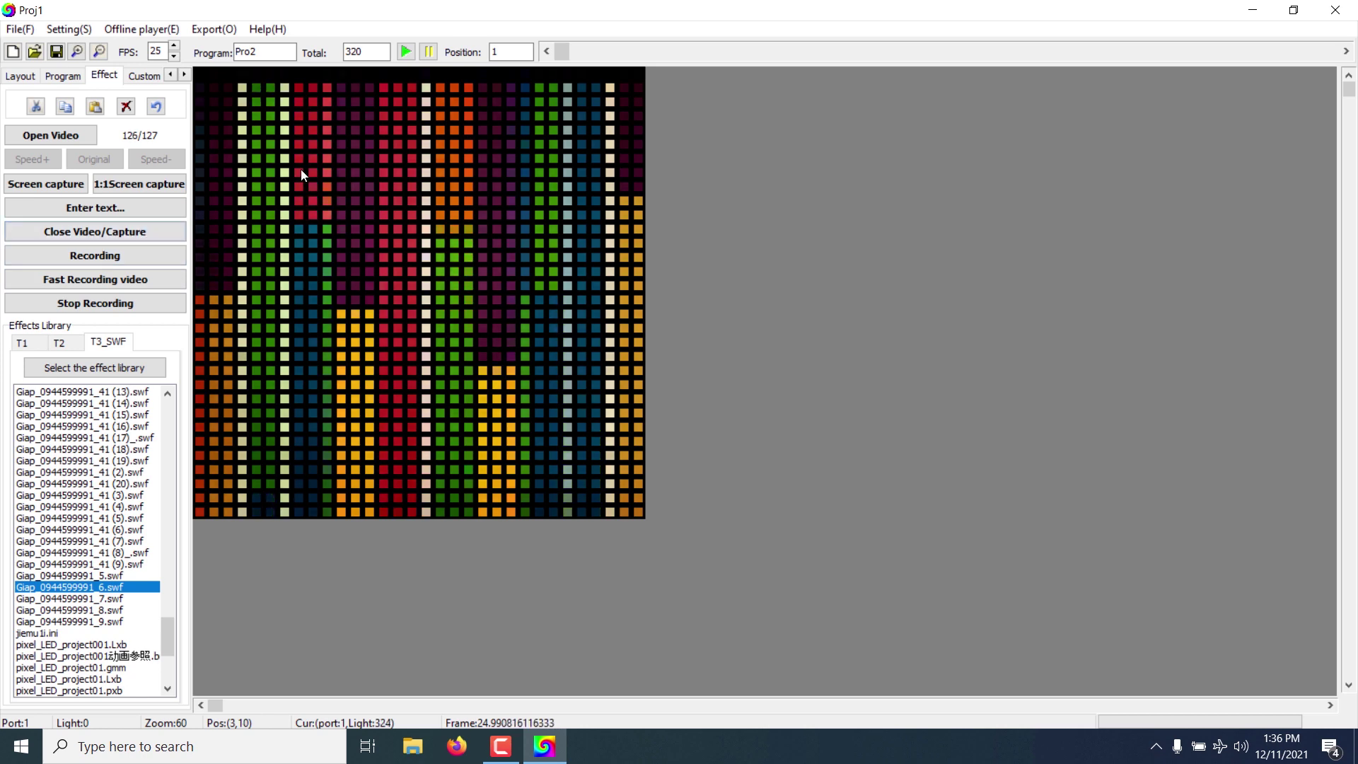
left_click(410, 52)
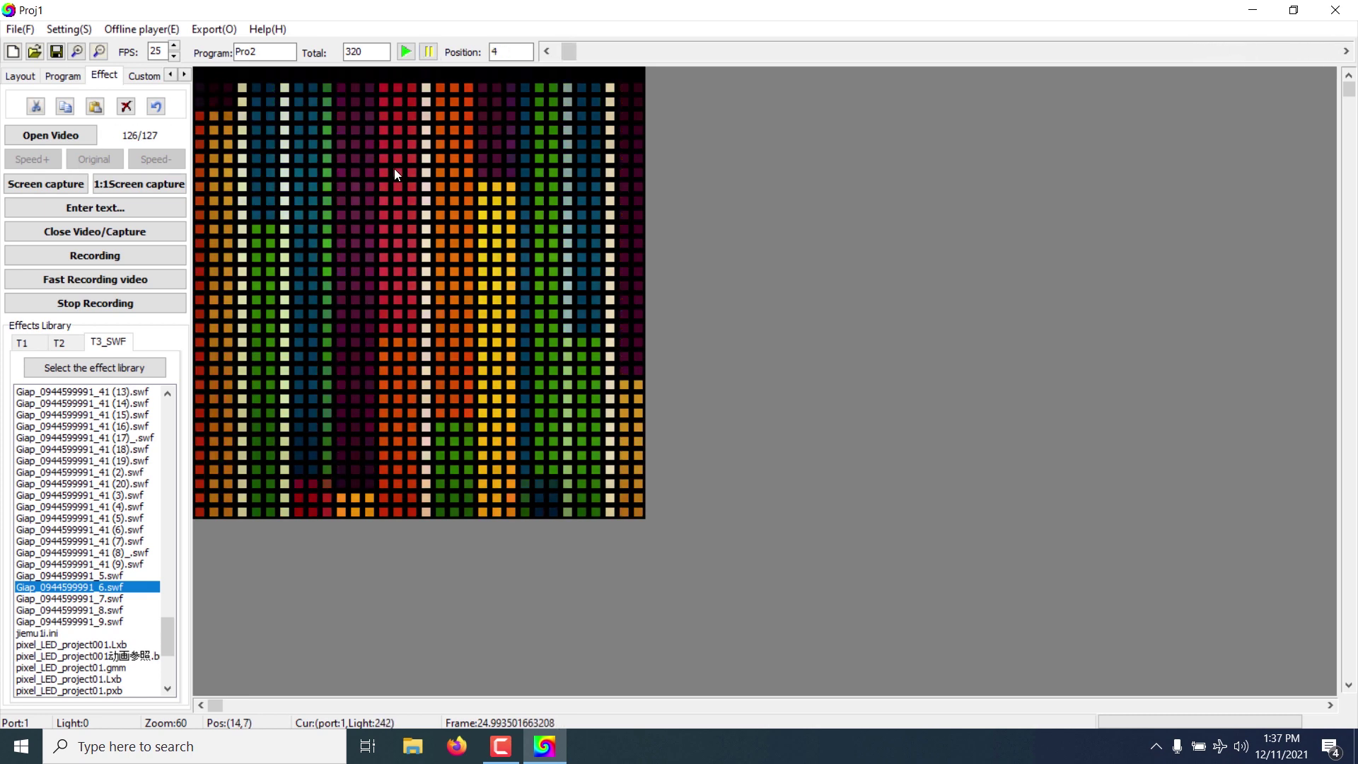
Step: In Edit_xg, set Start 200 and End 320 and cut that frame range from Pro2
left_click(37, 107)
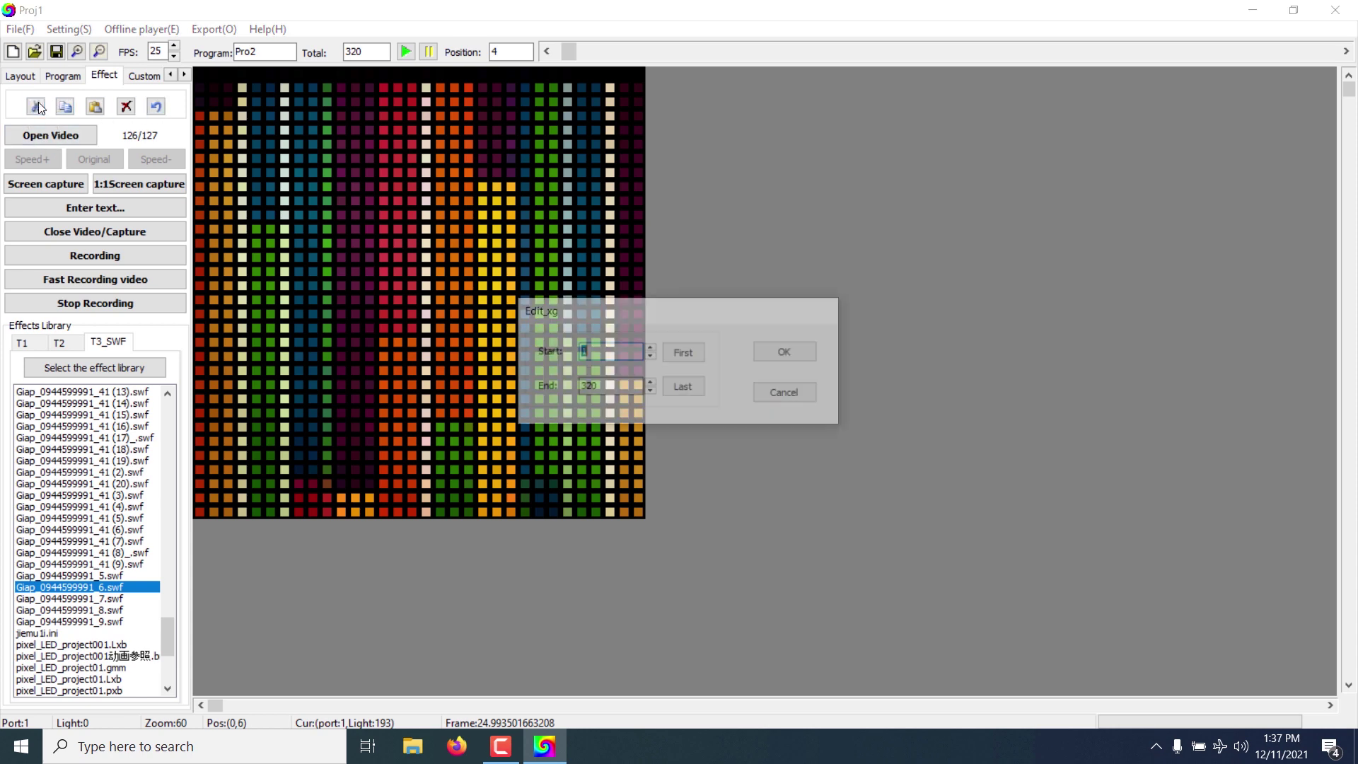
key("Tab")
key("shift+Tab")
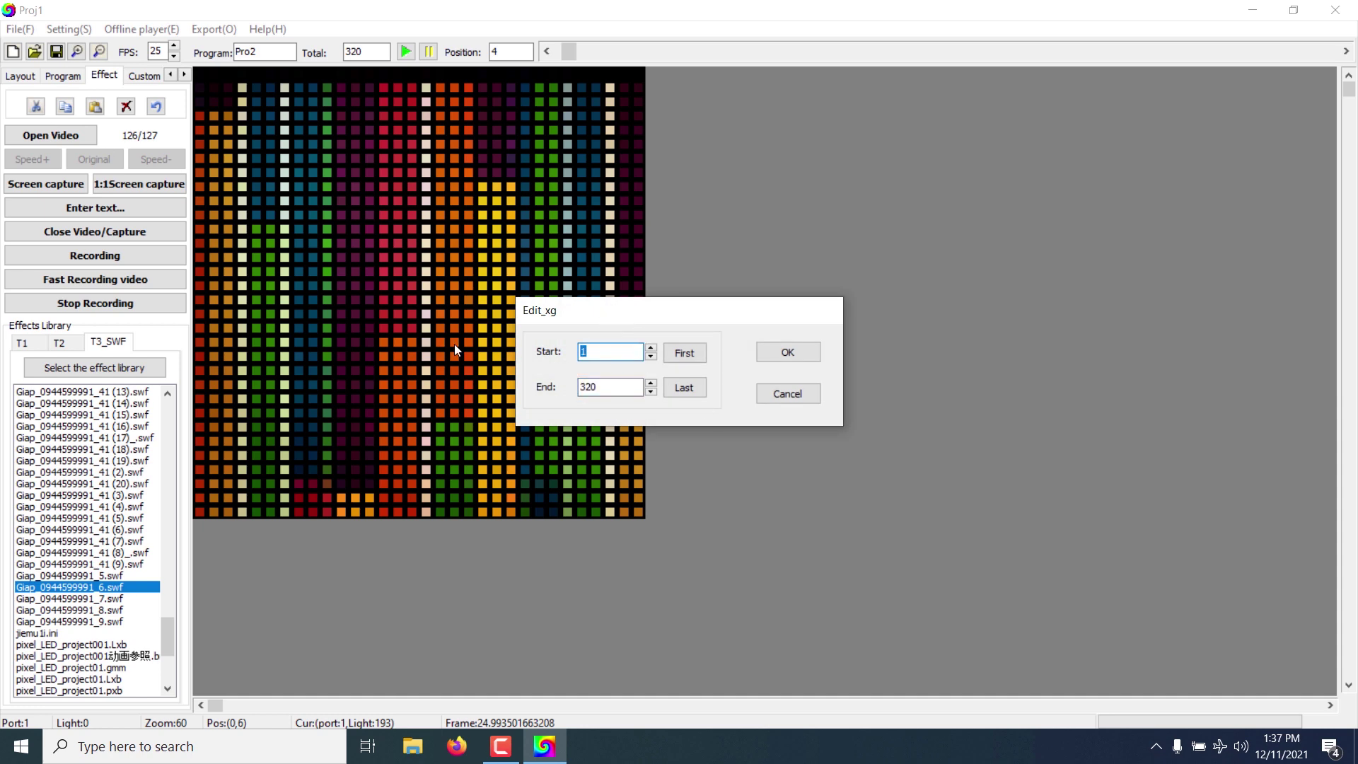
type("200")
key("Tab")
key("Tab")
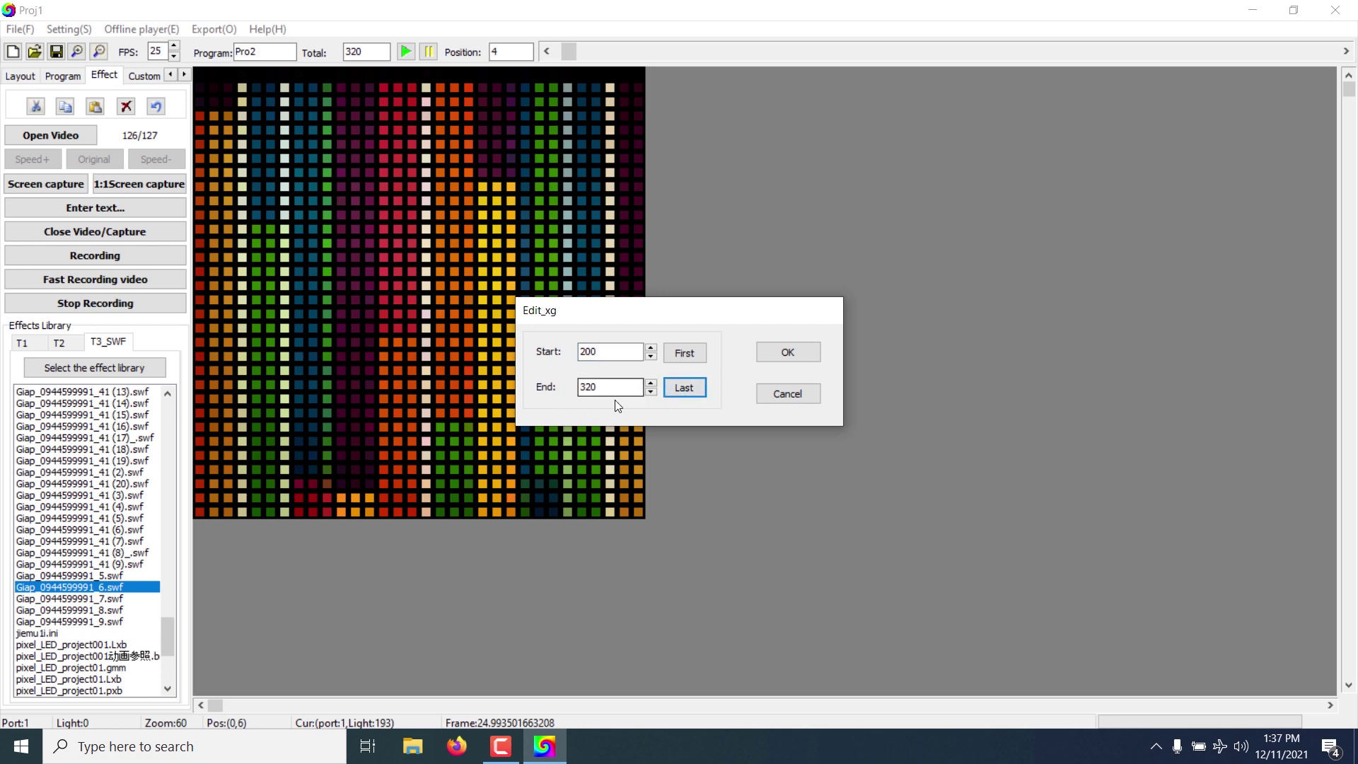
key("shift+Tab")
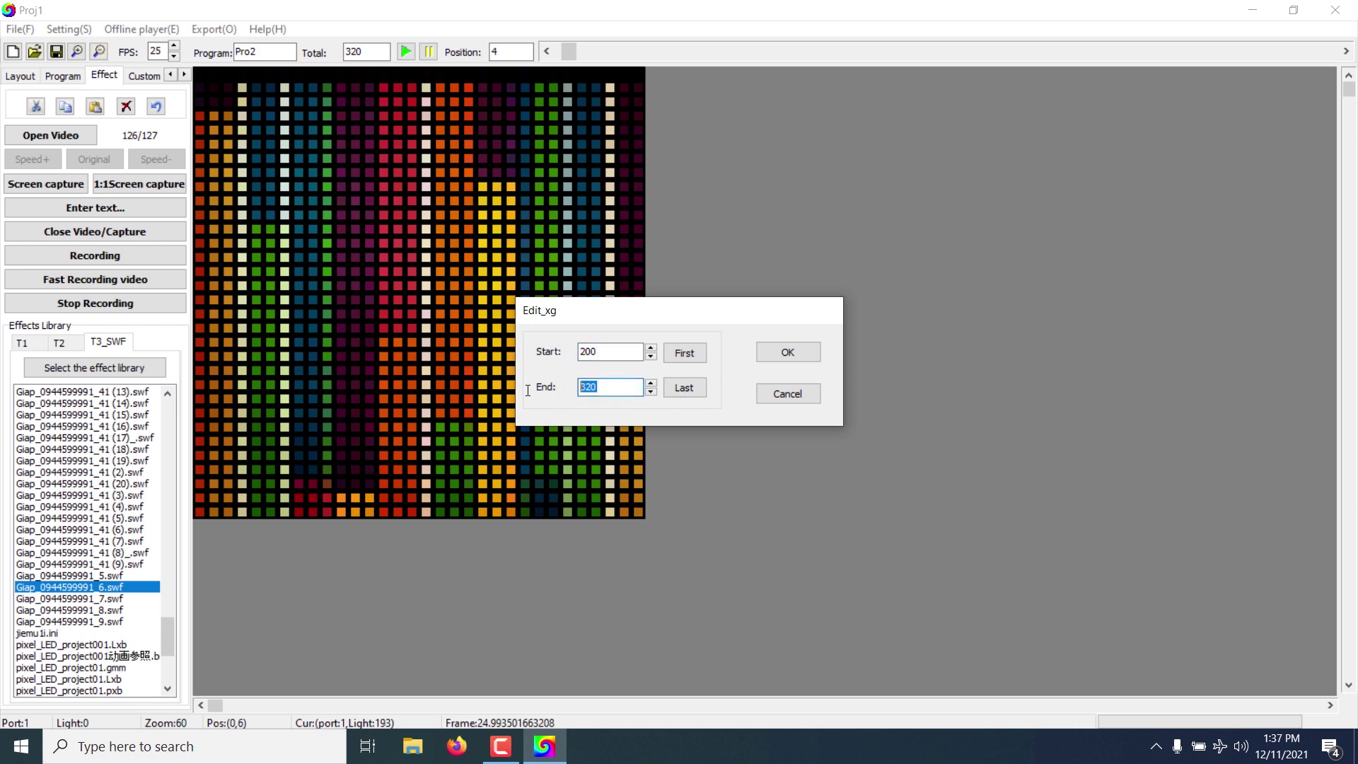
left_click(787, 352)
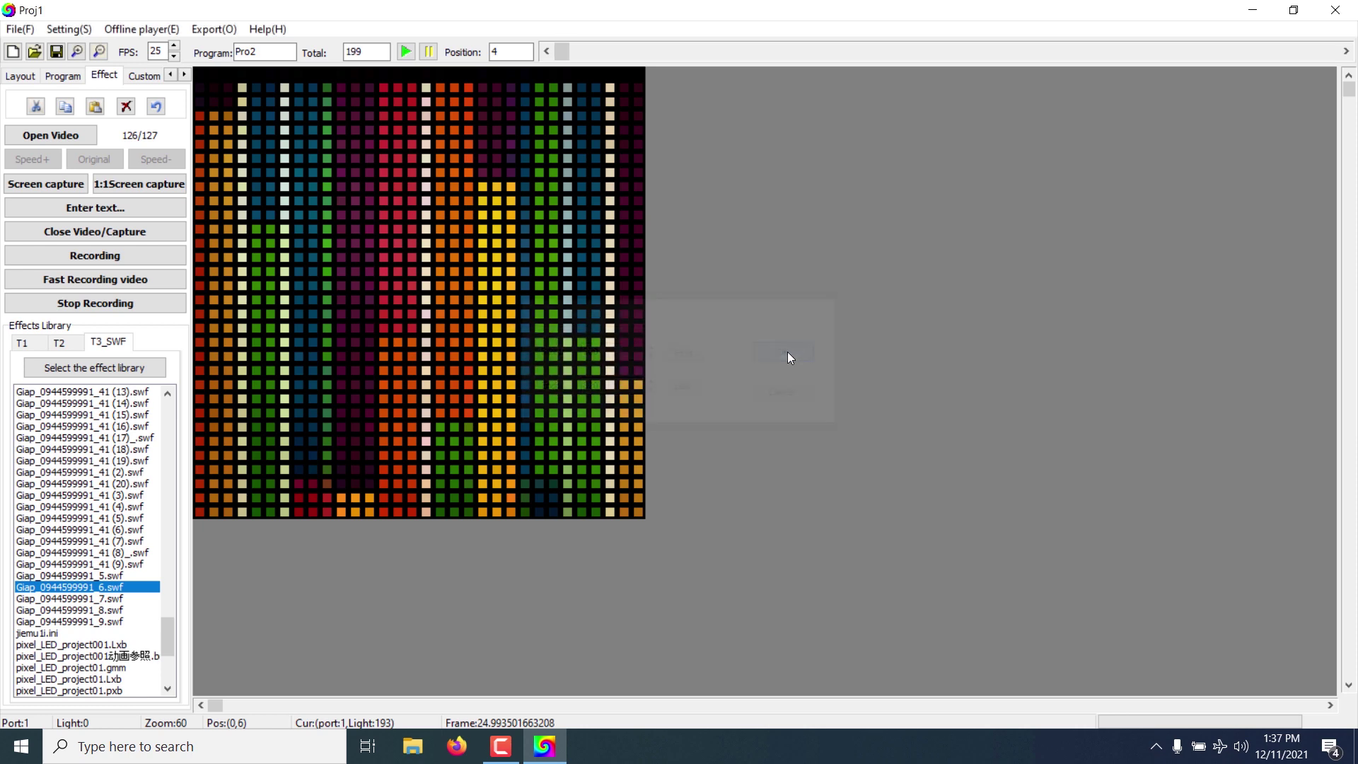
Step: Paste the 199-frame program's cut frames back at position 100 via Edit_ZhanTie1, restoring 320 frames
double_click(381, 58)
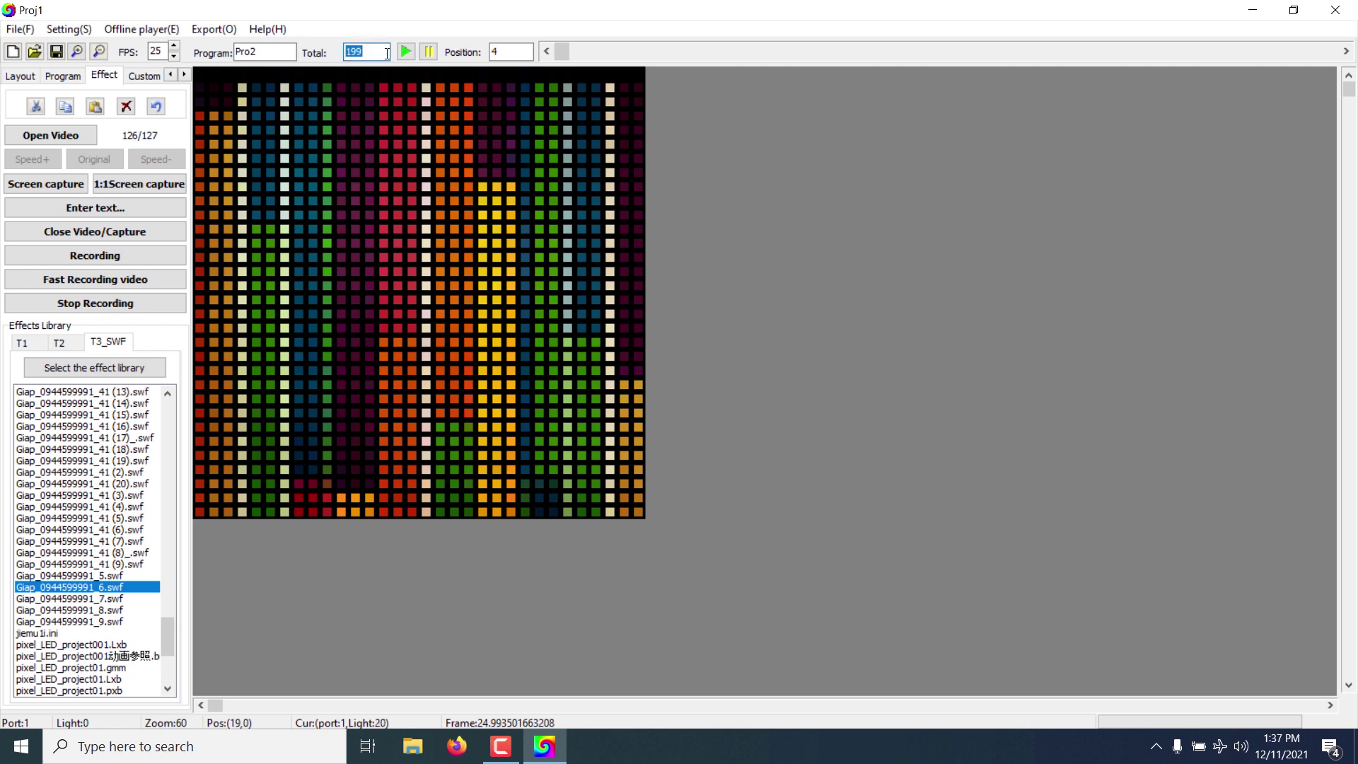
left_click(96, 107)
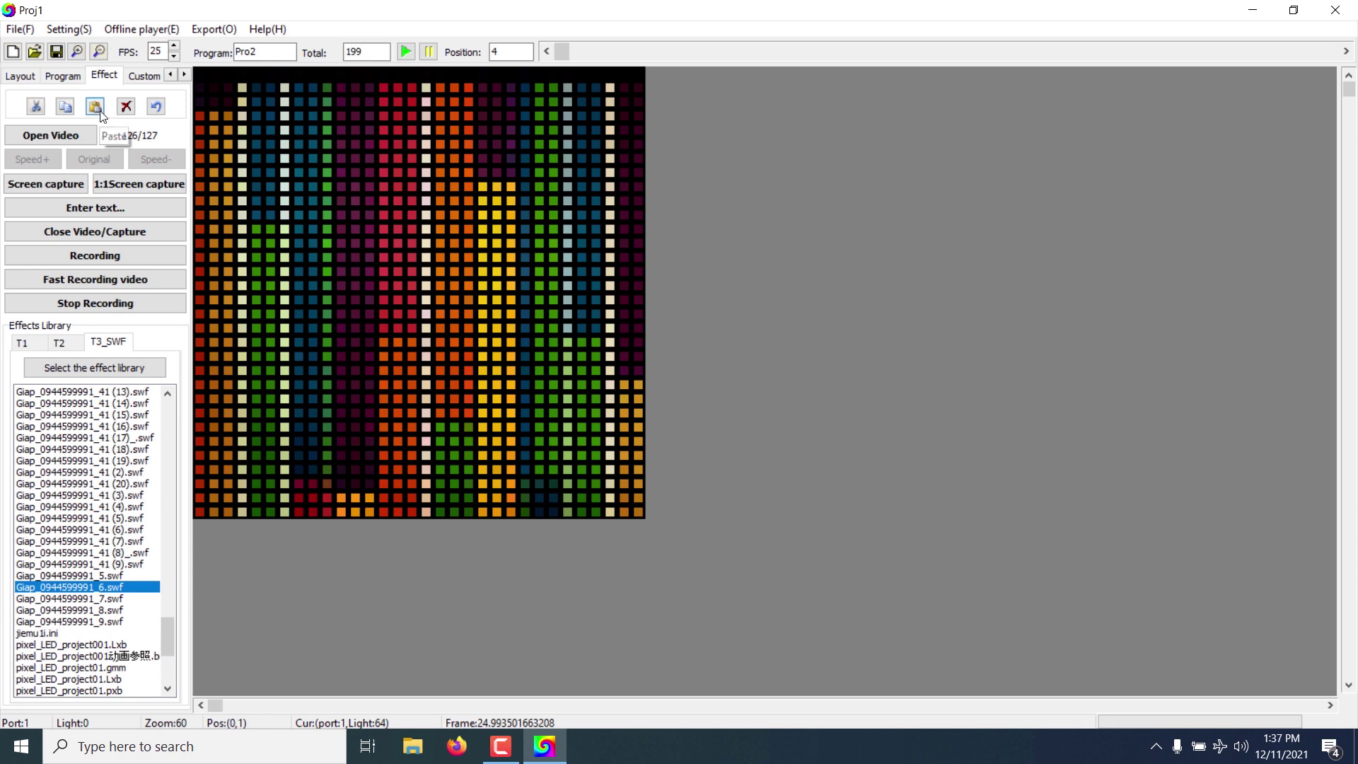
left_click(97, 108)
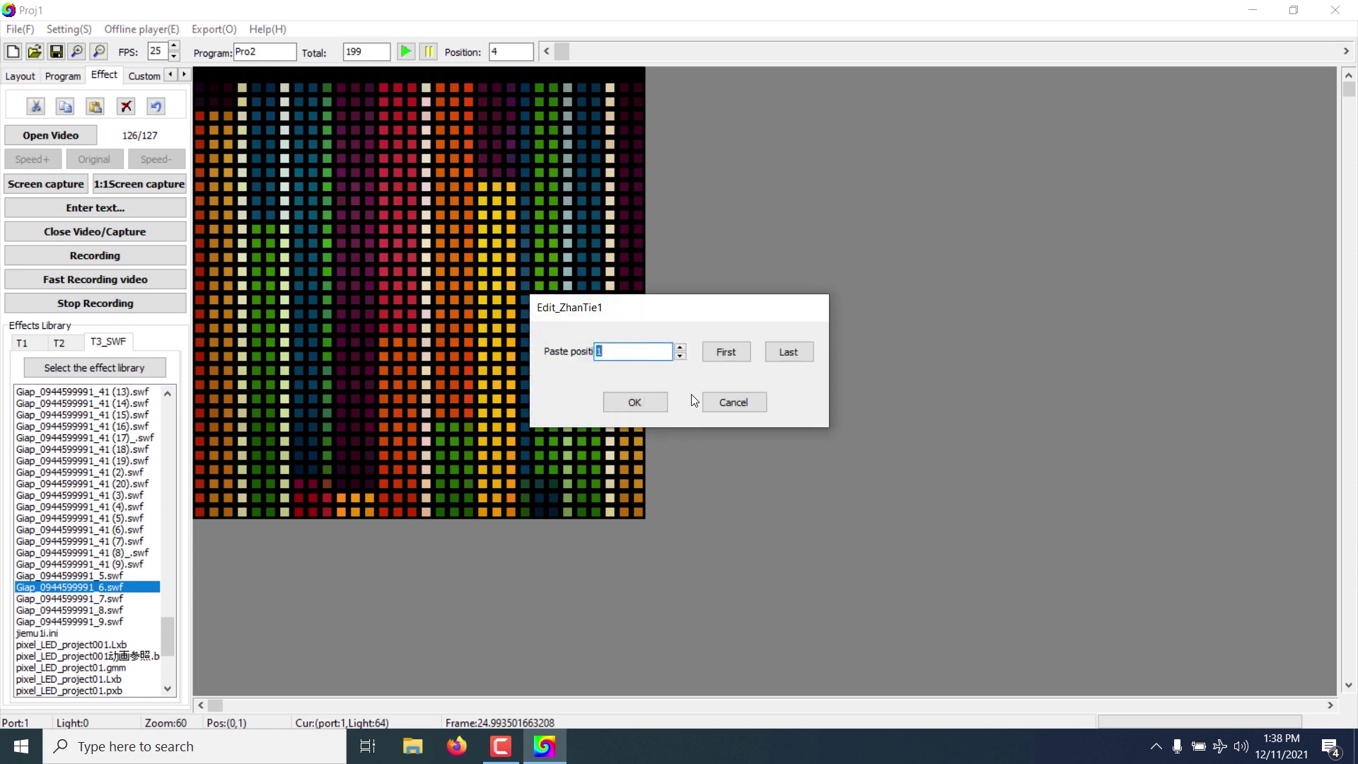
left_click(787, 350)
left_click(729, 354)
left_click(793, 359)
left_click(736, 358)
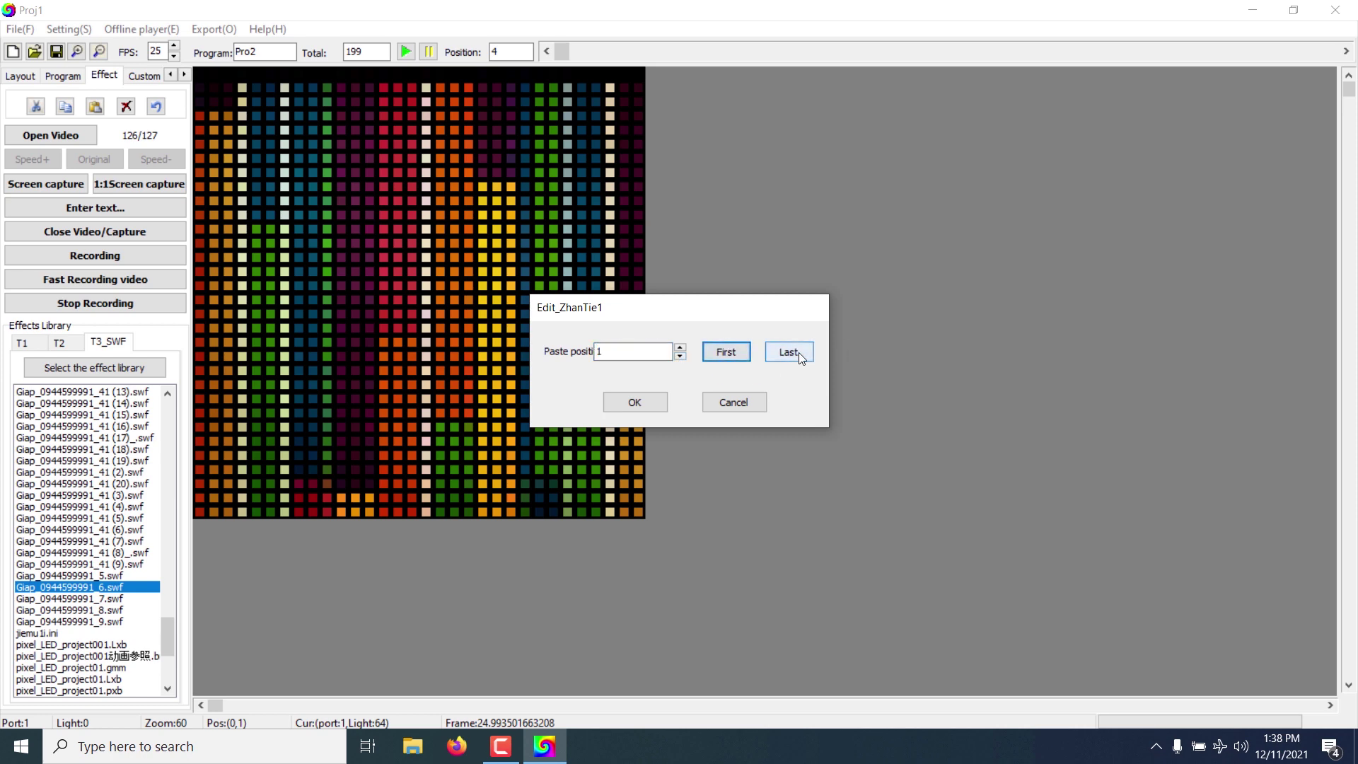
left_click(789, 353)
double_click(633, 352)
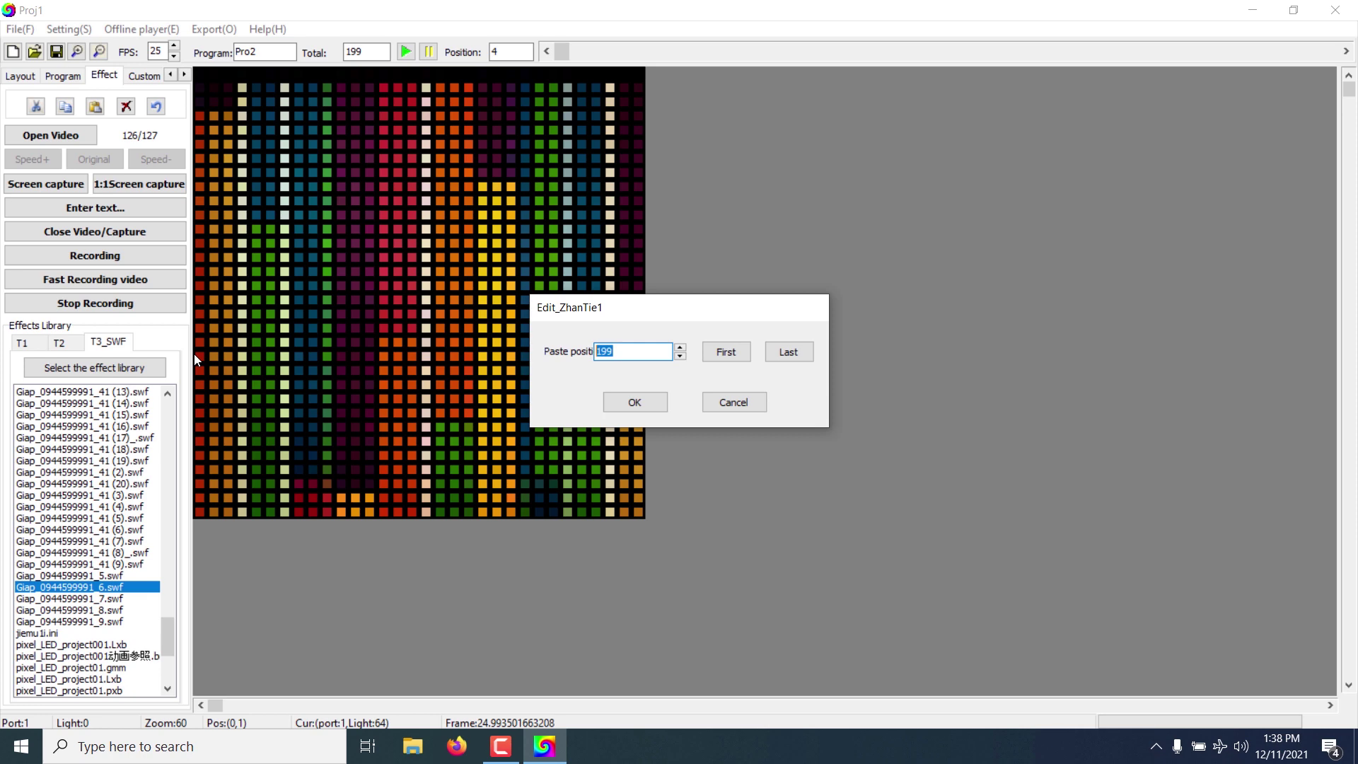
key("BackSpace")
left_click(651, 404)
double_click(363, 51)
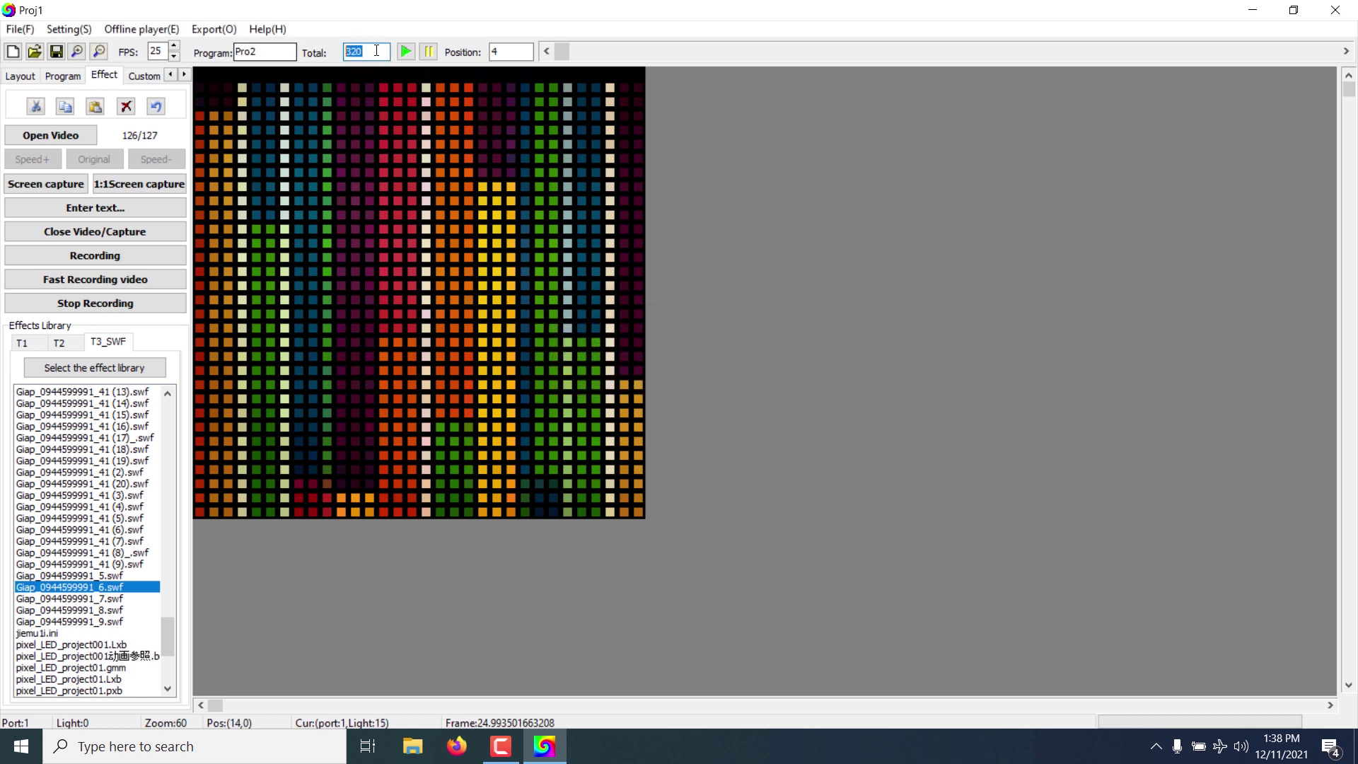
Step: Play the 320-frame Pro2 animation, pause, rewind the timeline slider and play it again
left_click(411, 52)
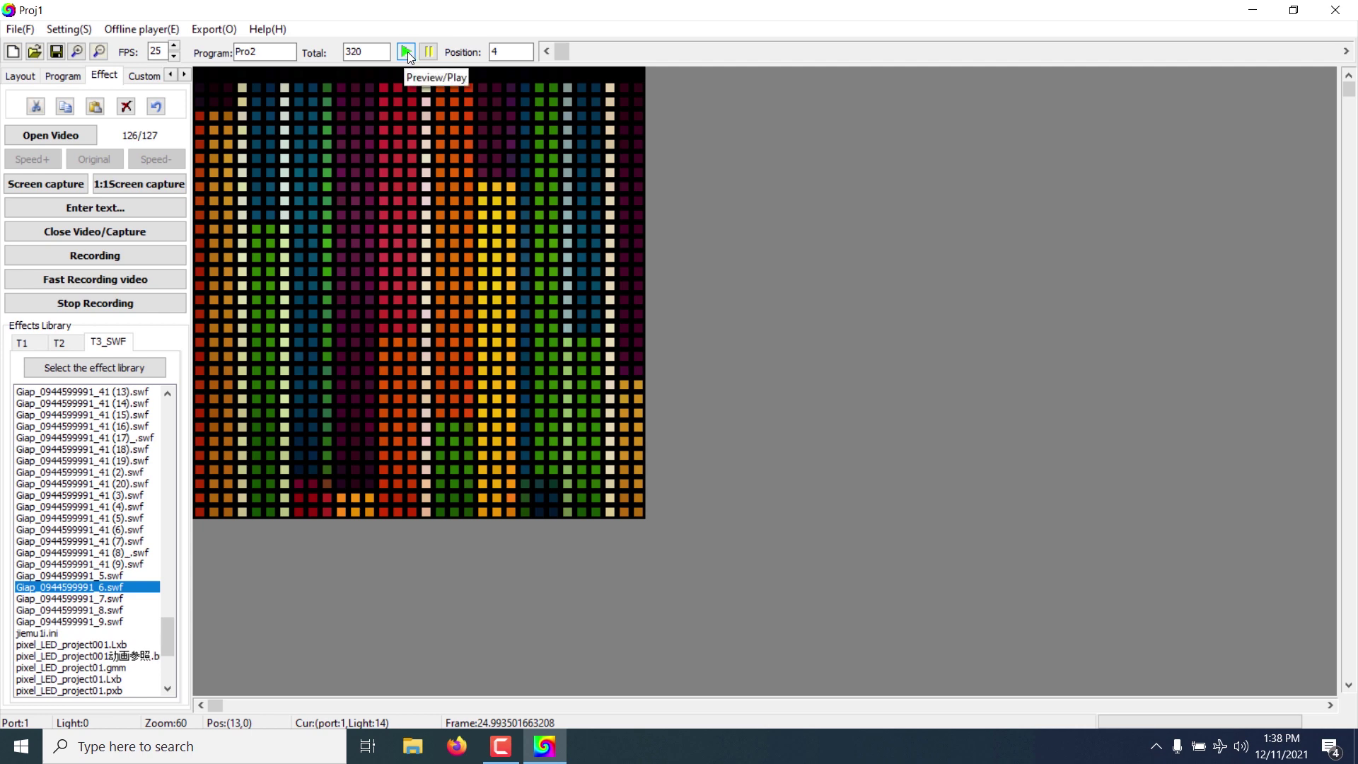
left_click(409, 53)
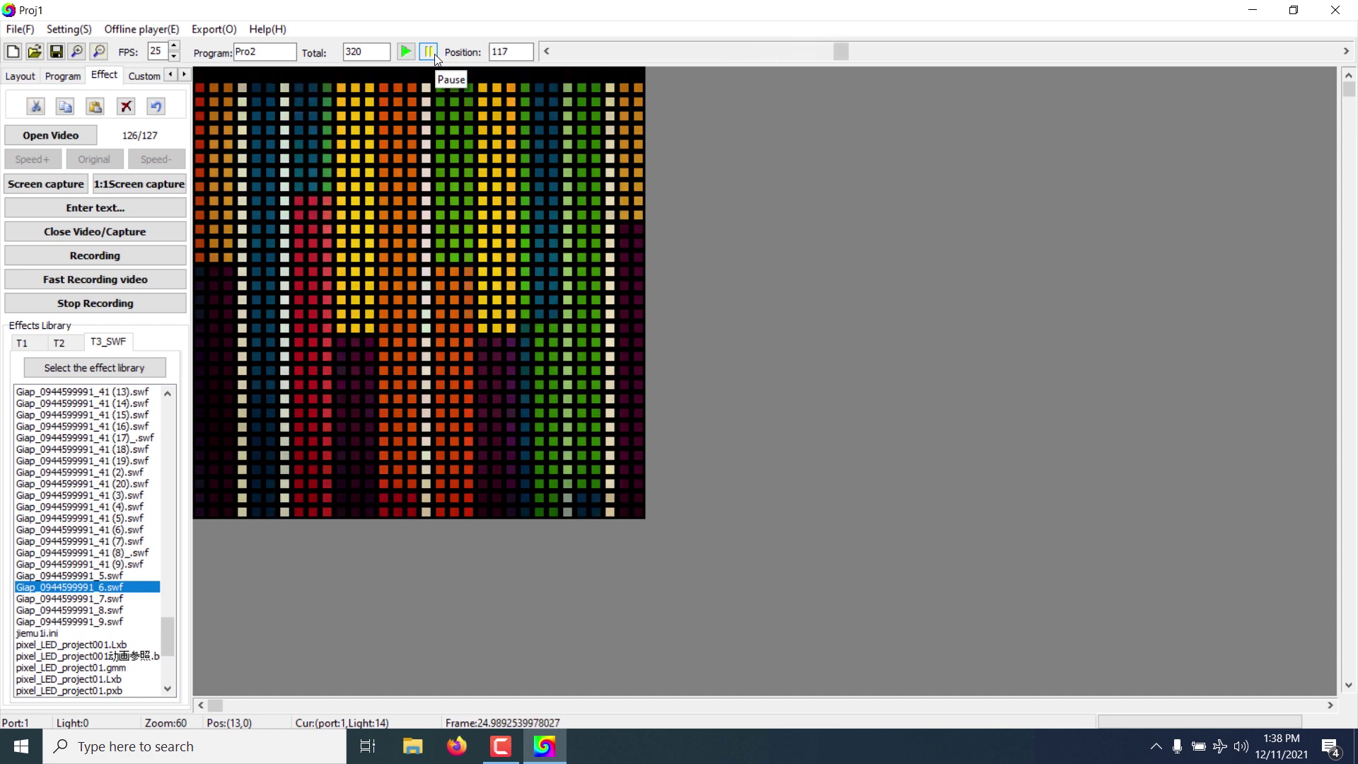
left_click(428, 52)
left_click_drag(867, 51, 803, 60)
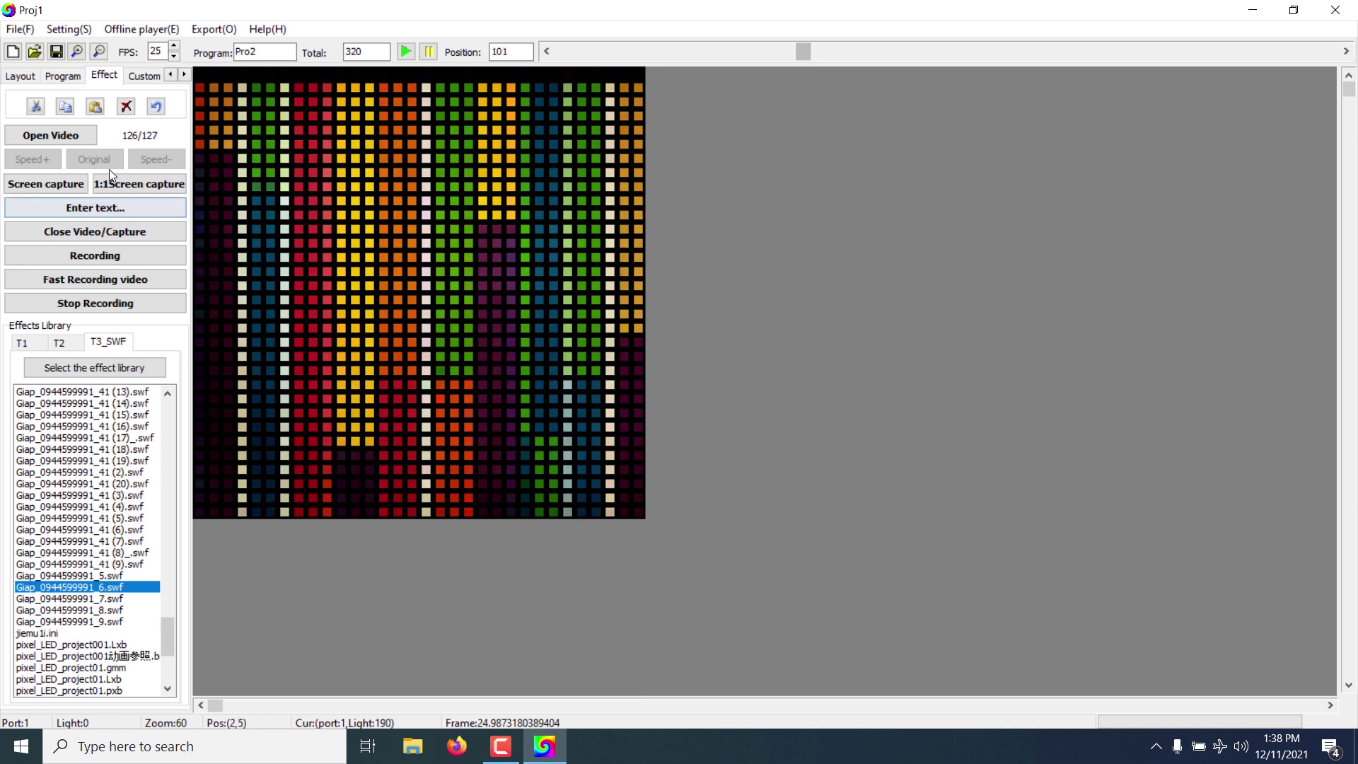
left_click(409, 52)
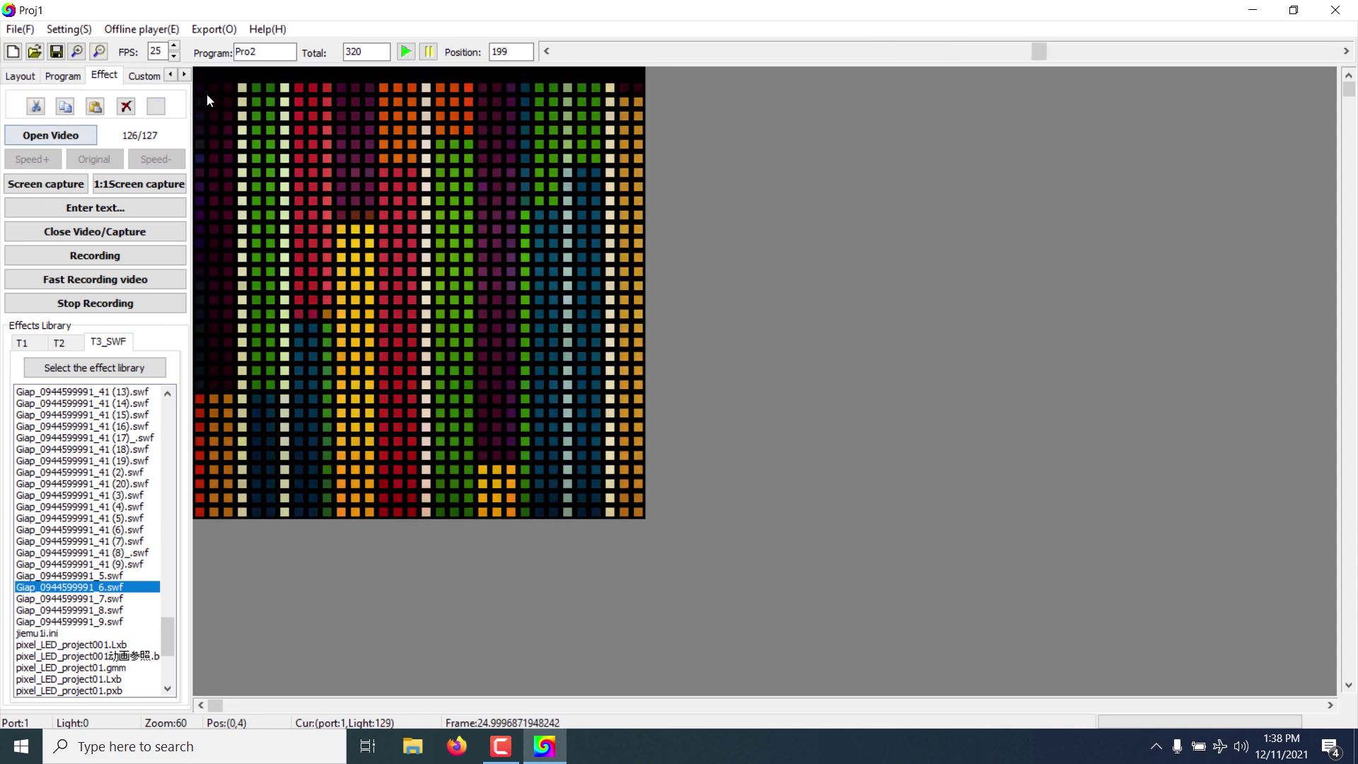
Step: Delete frames 100 to 191 from Pro2, then delete all 228 remaining frames
left_click(129, 107)
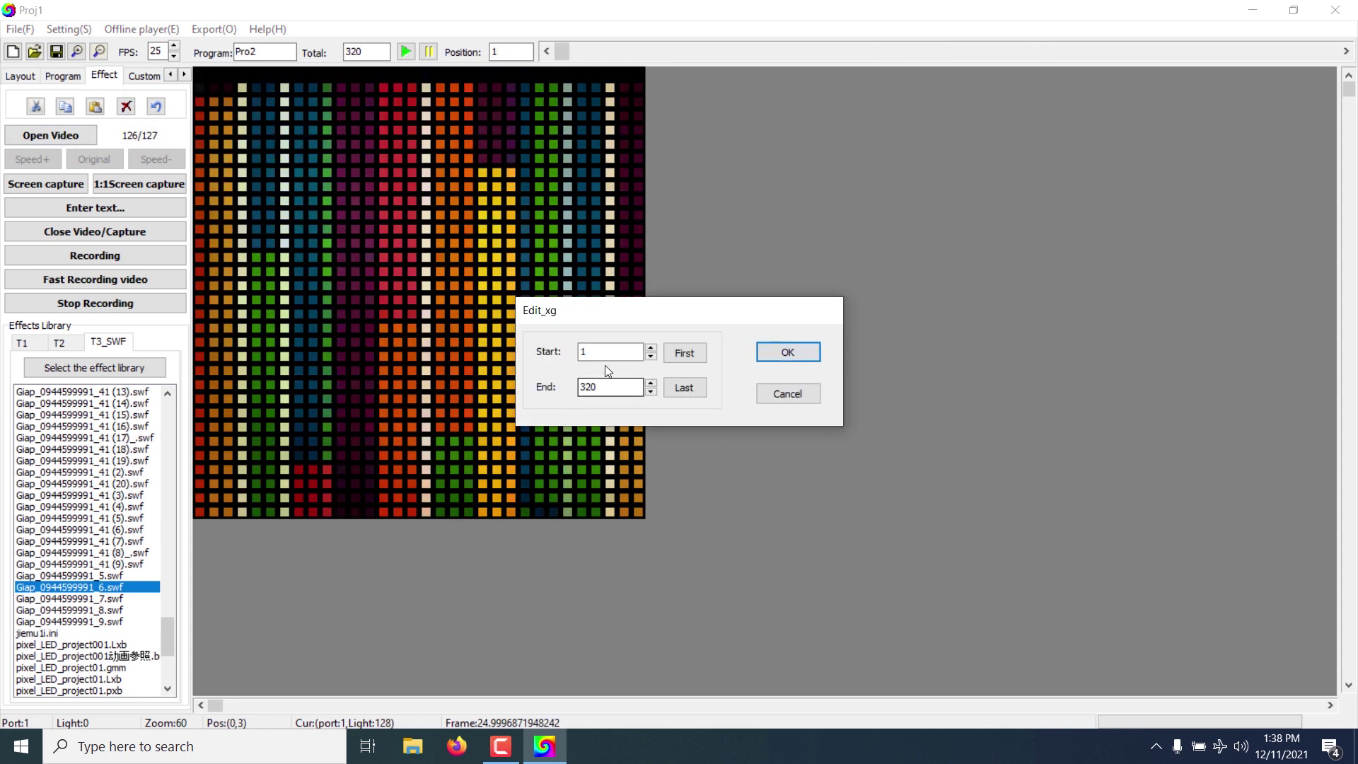
key("Tab")
type("100")
key("Tab")
type("191")
left_click(796, 345)
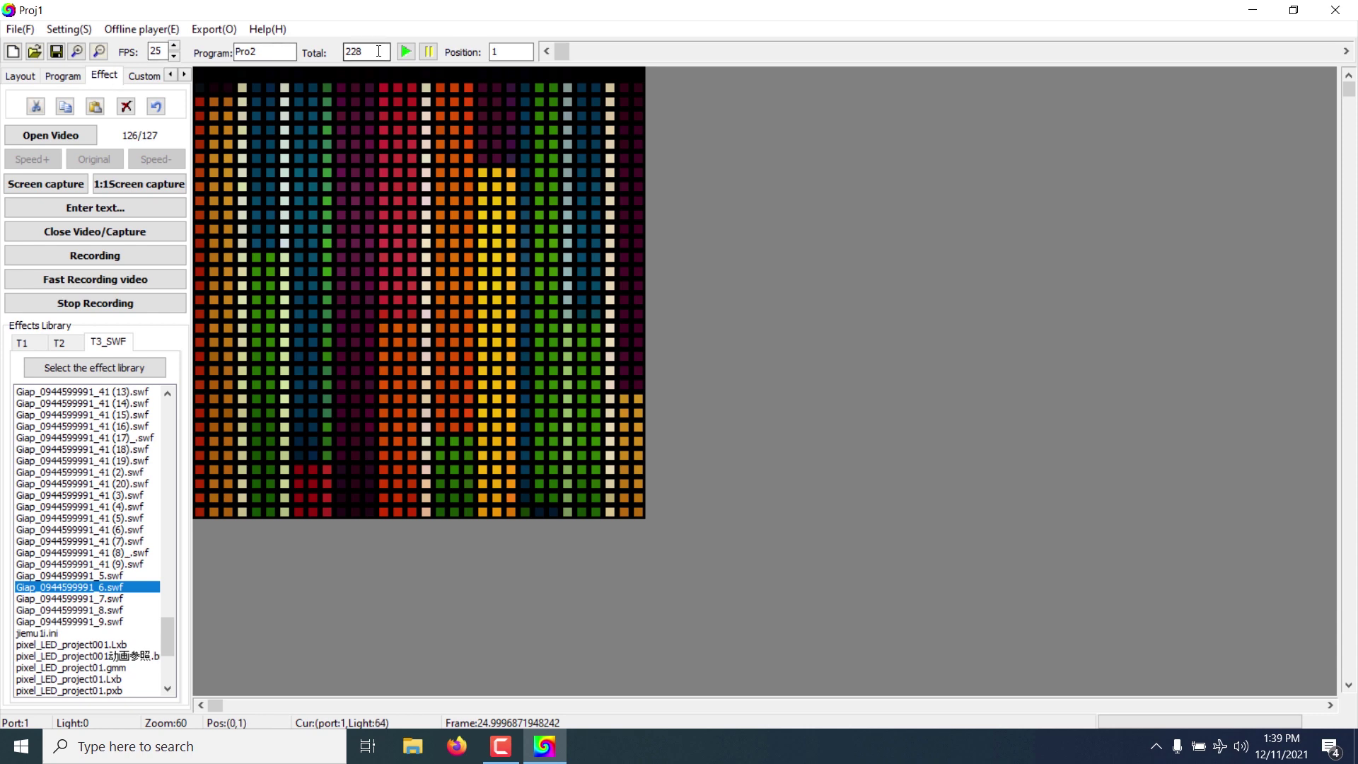
left_click(126, 106)
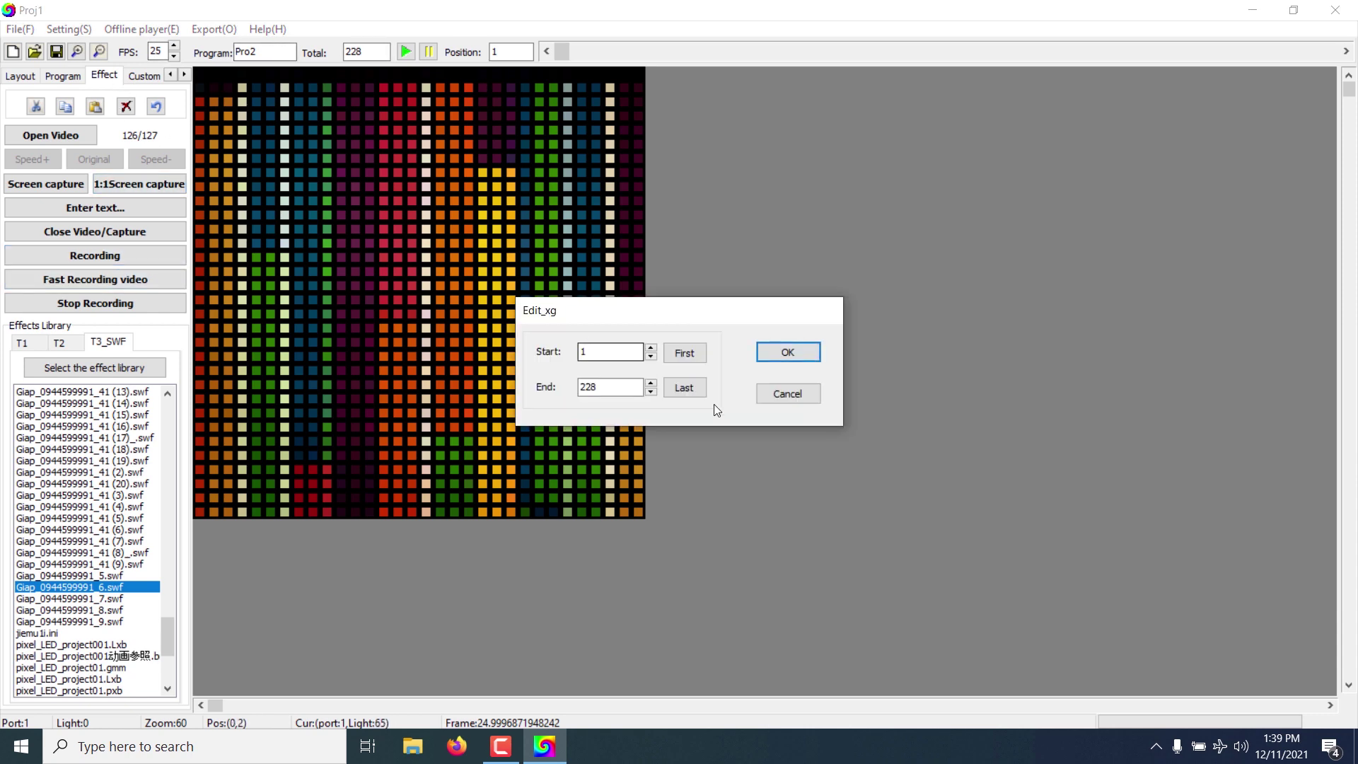
left_click(769, 358)
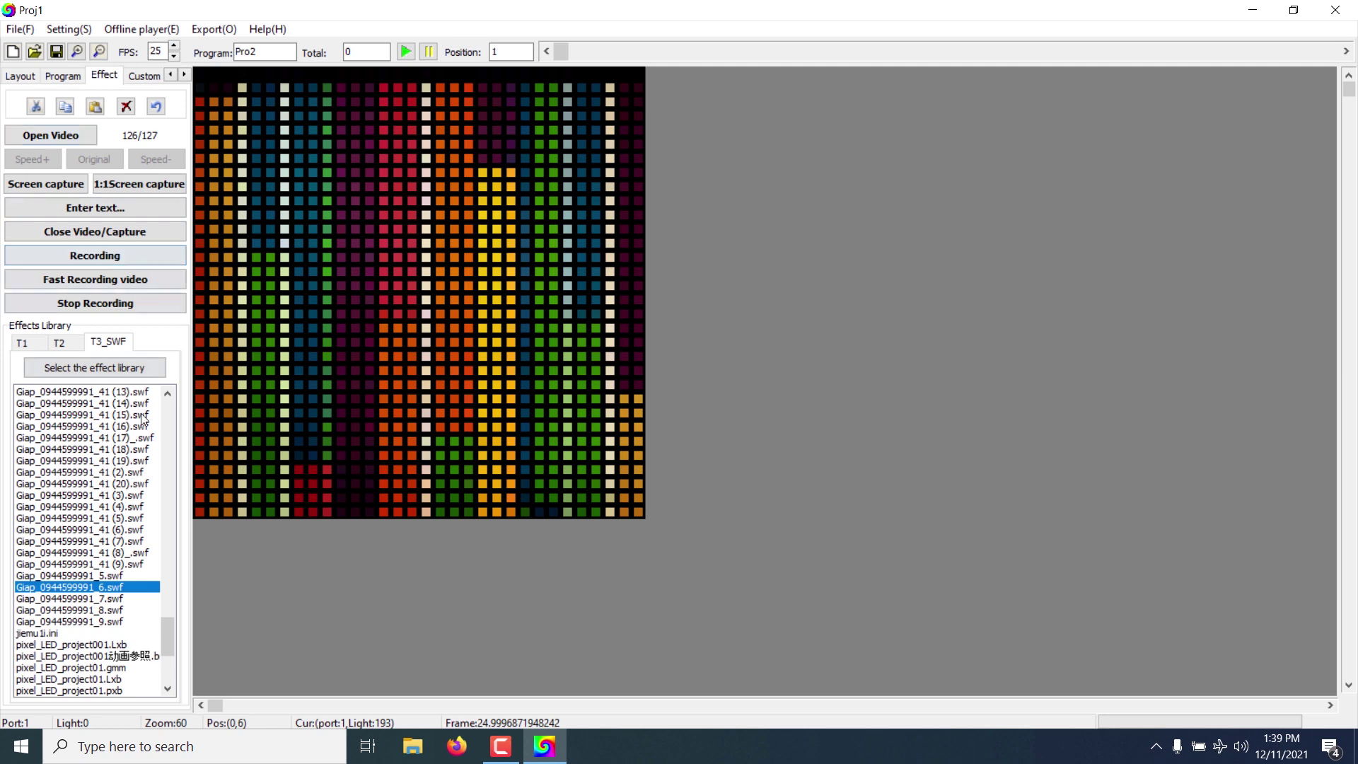
key("Down")
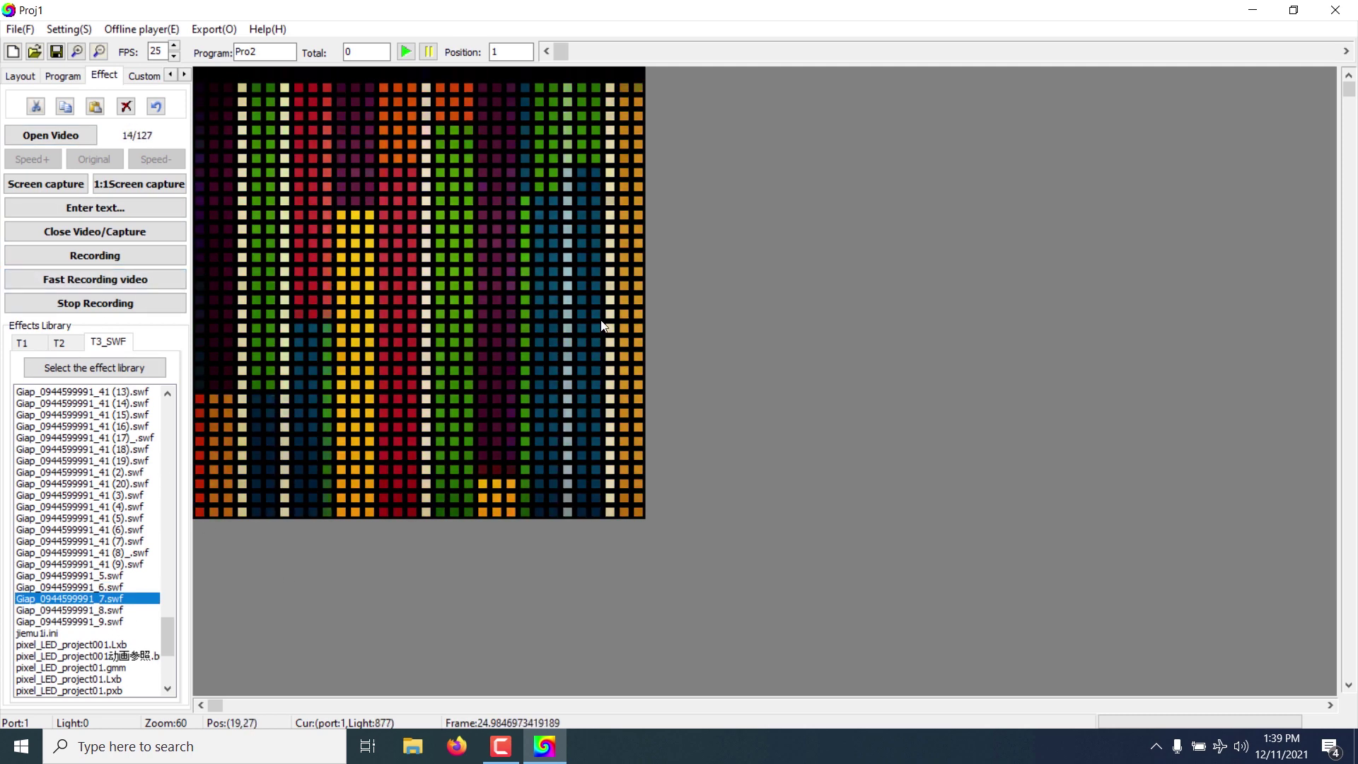
left_click(111, 284)
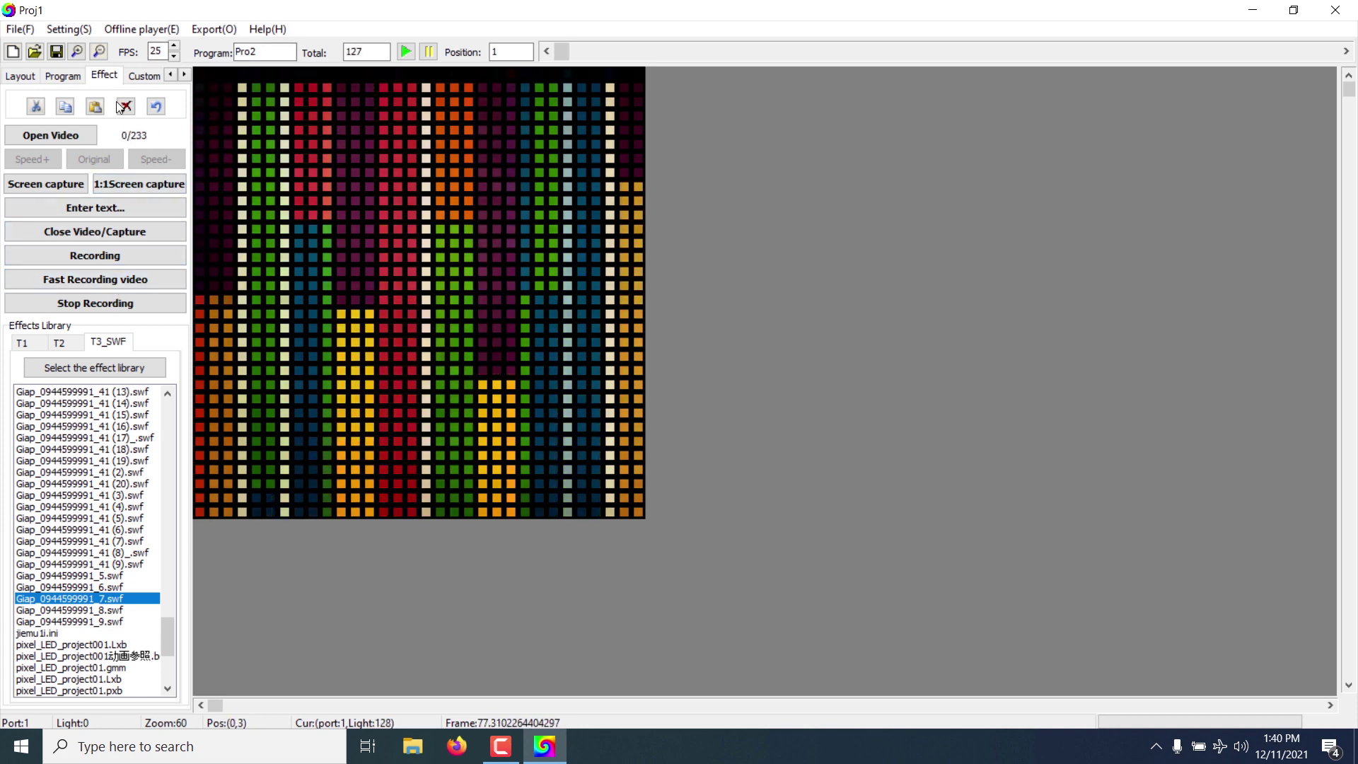
double_click(357, 52)
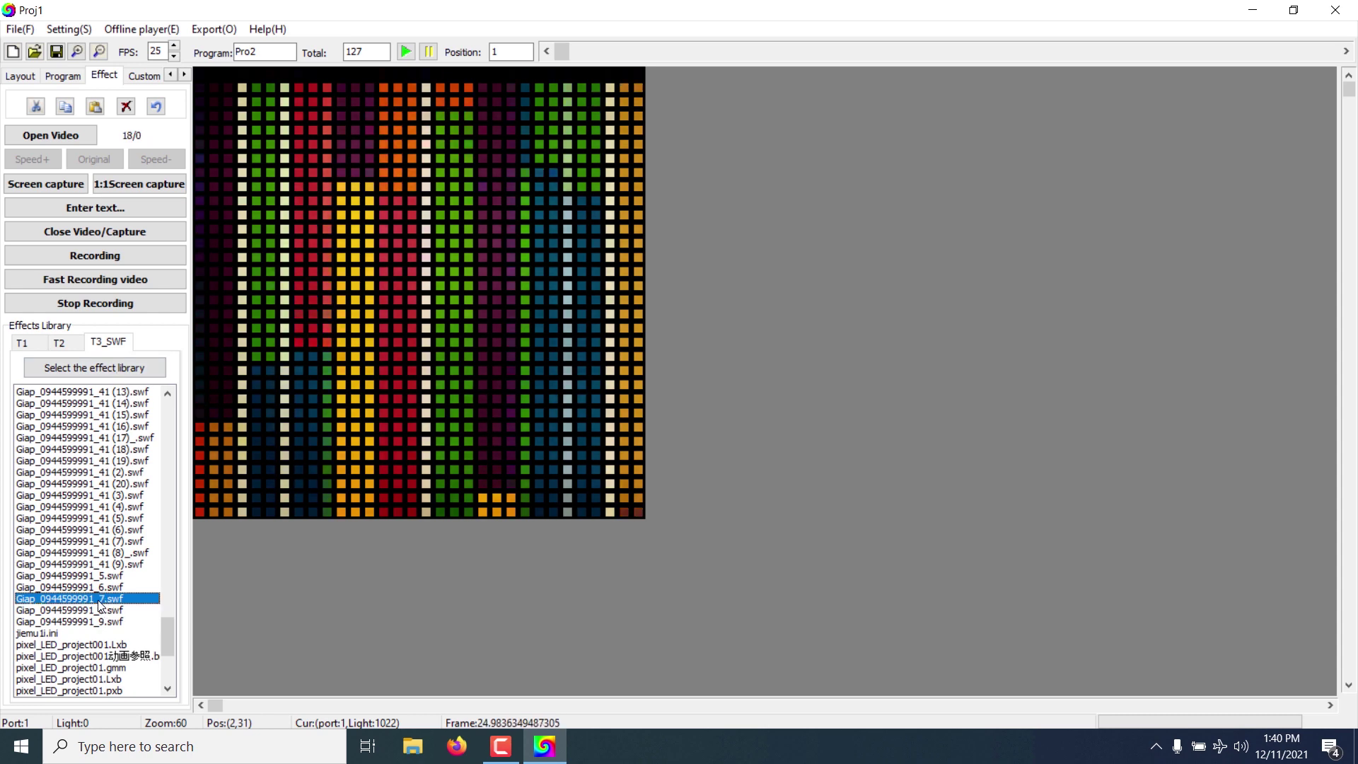
left_click(107, 280)
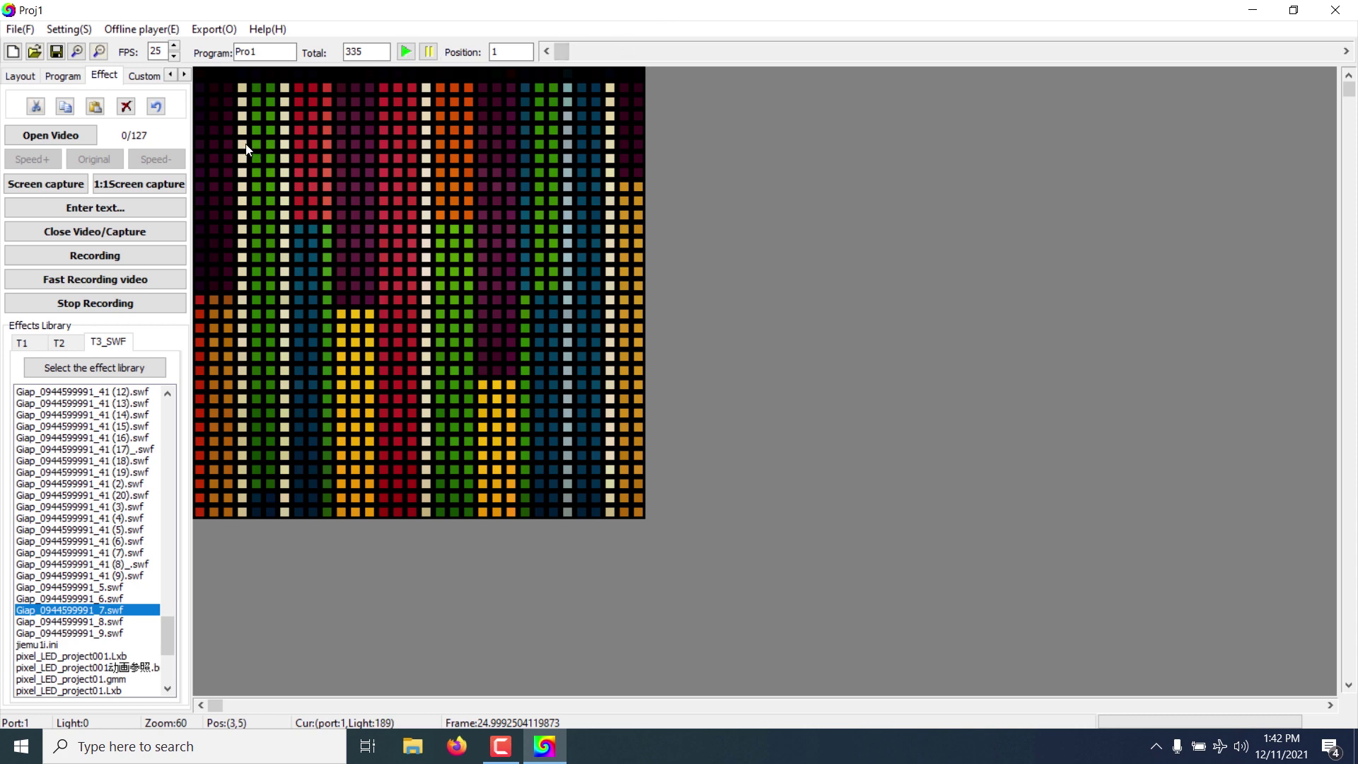
Step: Open the Generated Led/Bin files export settings window from the Export menu
left_click(215, 31)
left_click(320, 7)
left_click(214, 29)
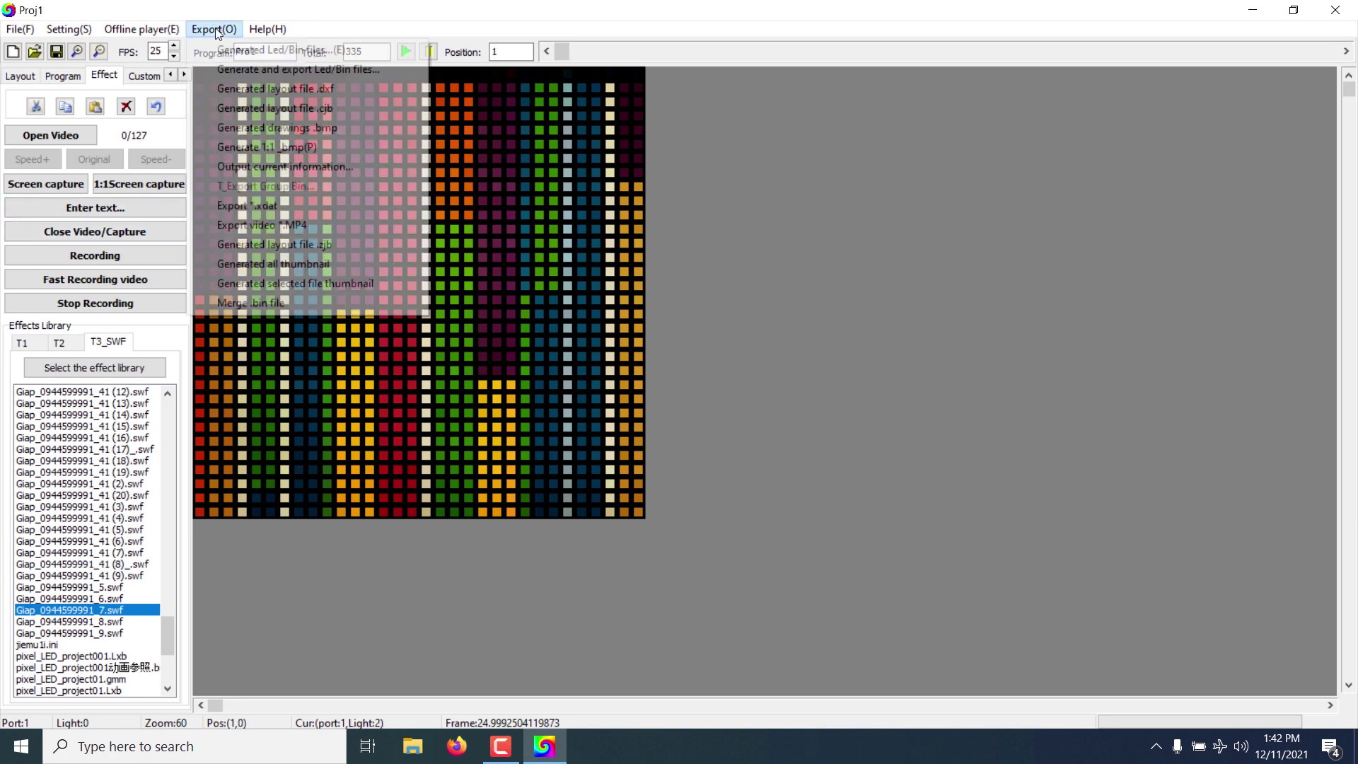
left_click(306, 50)
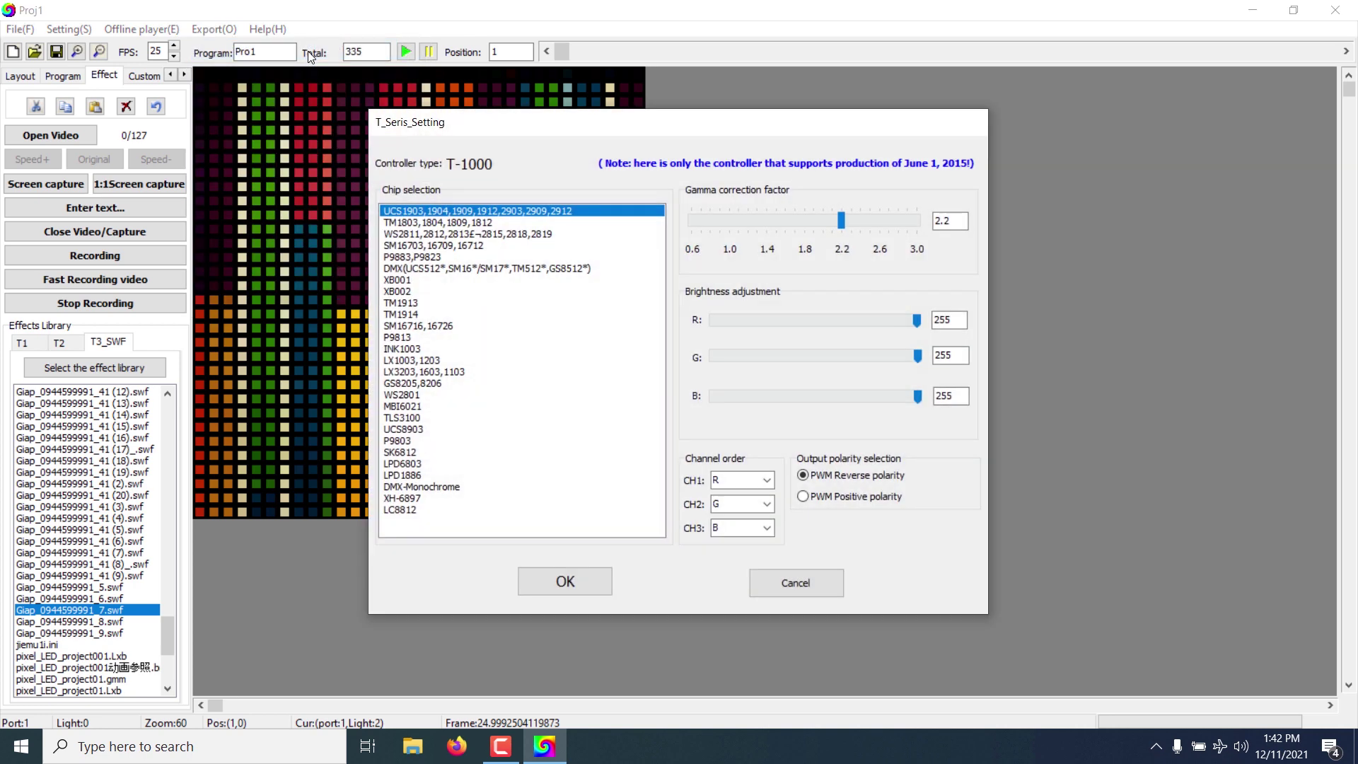
left_click_drag(616, 127, 635, 113)
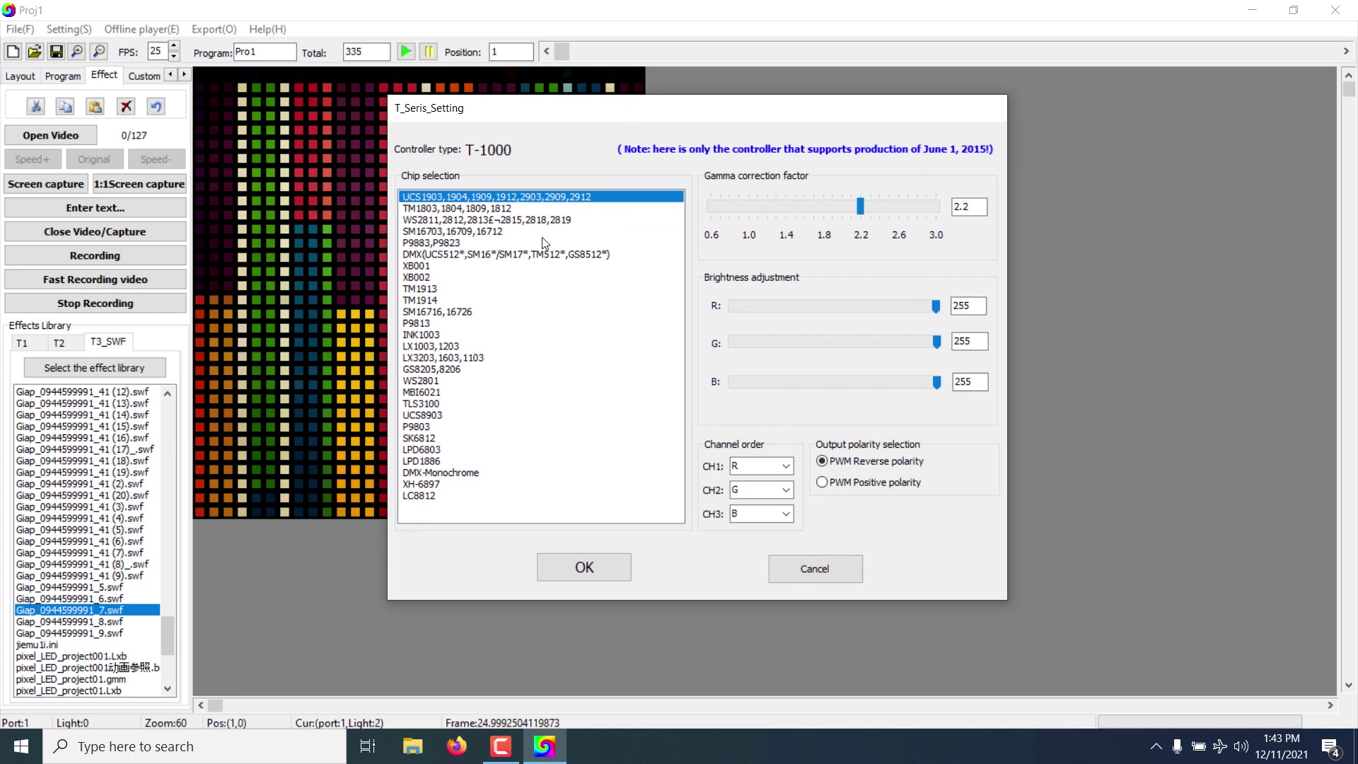
Step: Choose the WS2811/2812 chip type, set gamma to 1.8 and keep red brightness at 255
left_click(472, 221)
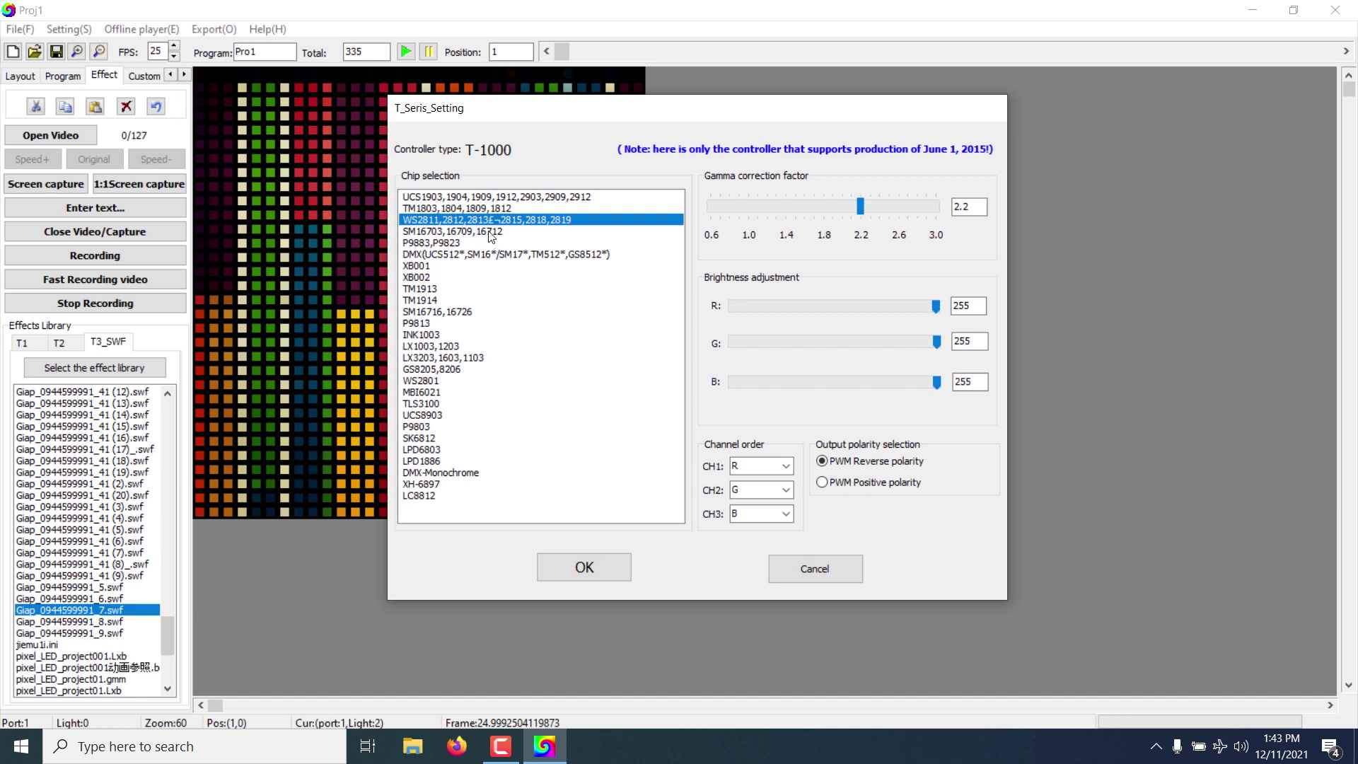
left_click(481, 231)
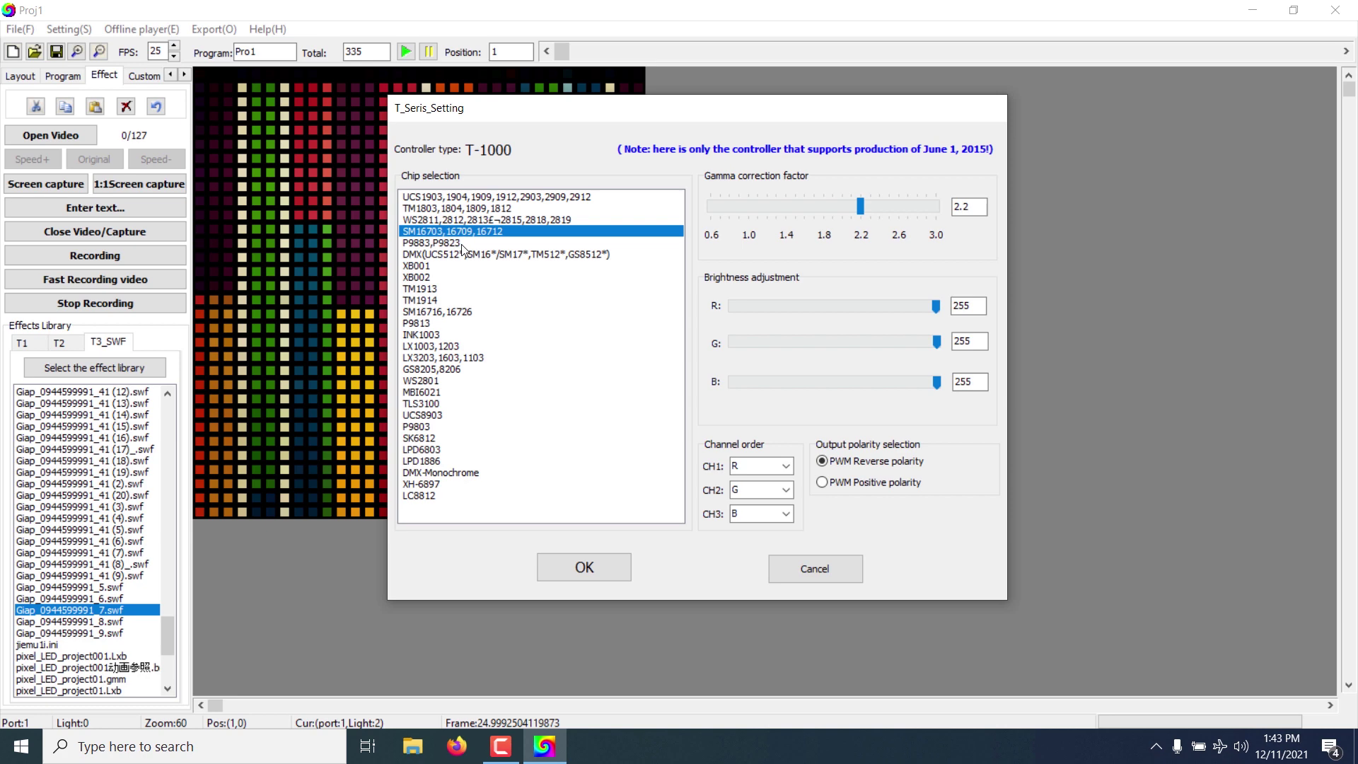
left_click(448, 219)
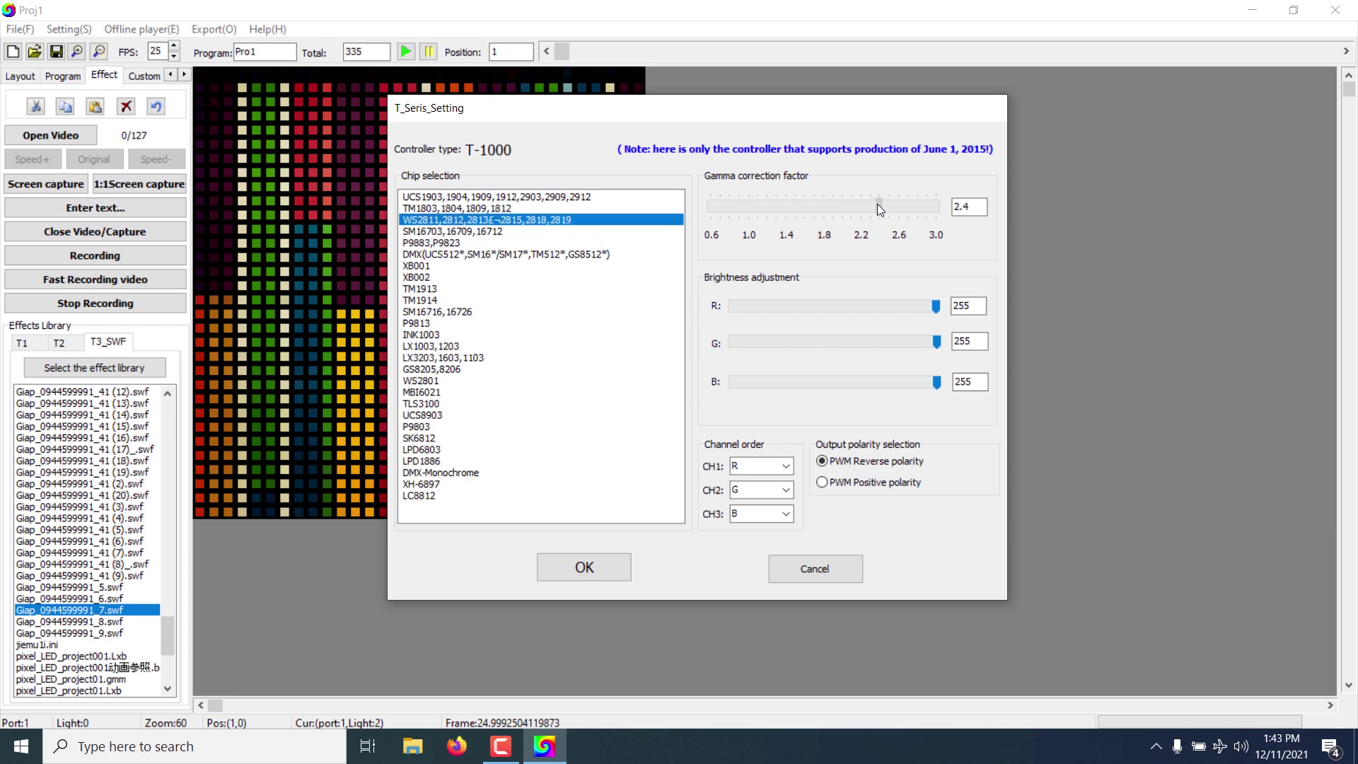
left_click_drag(851, 208, 821, 210)
left_click_drag(936, 309, 1007, 297)
left_click_drag(915, 313, 960, 354)
Step: Keep R/G/B channel order, export the LED files and acknowledge the success message
left_click(787, 466)
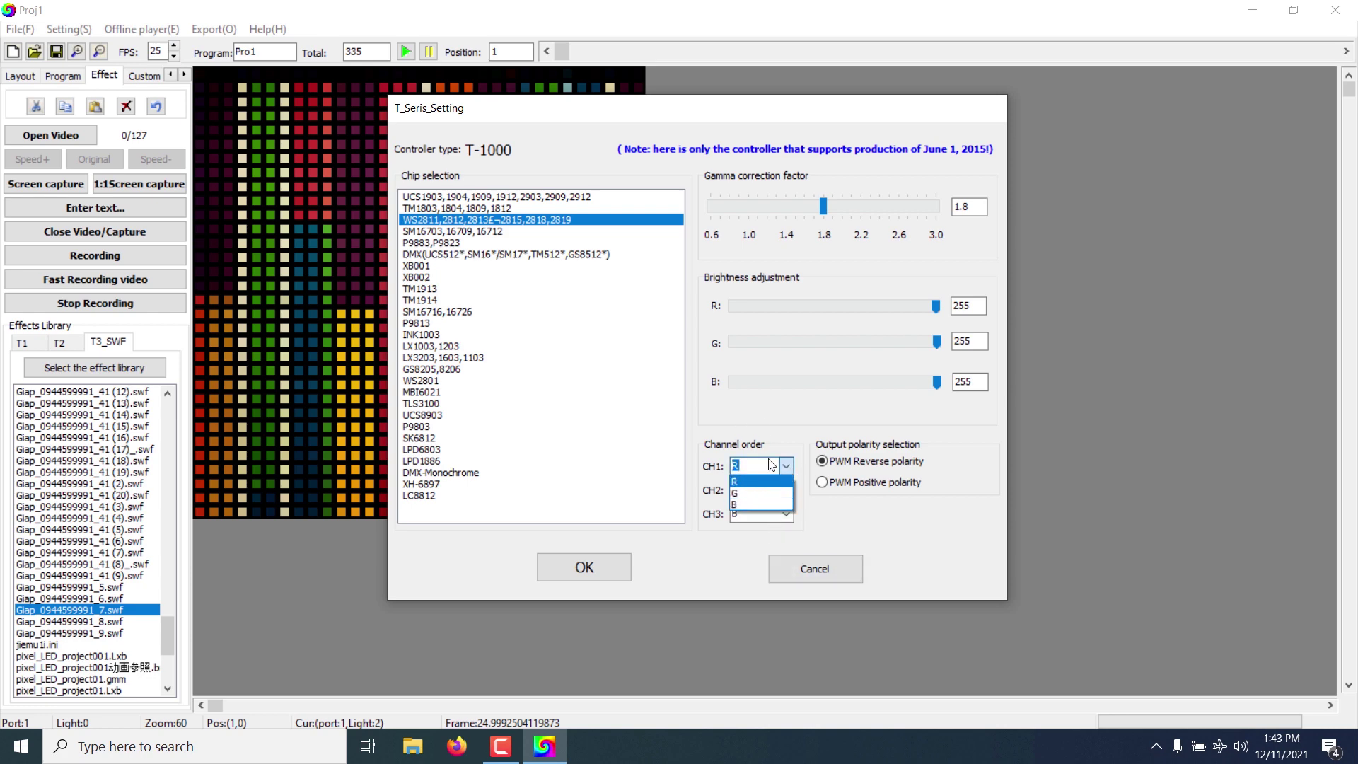
left_click(757, 482)
left_click(609, 576)
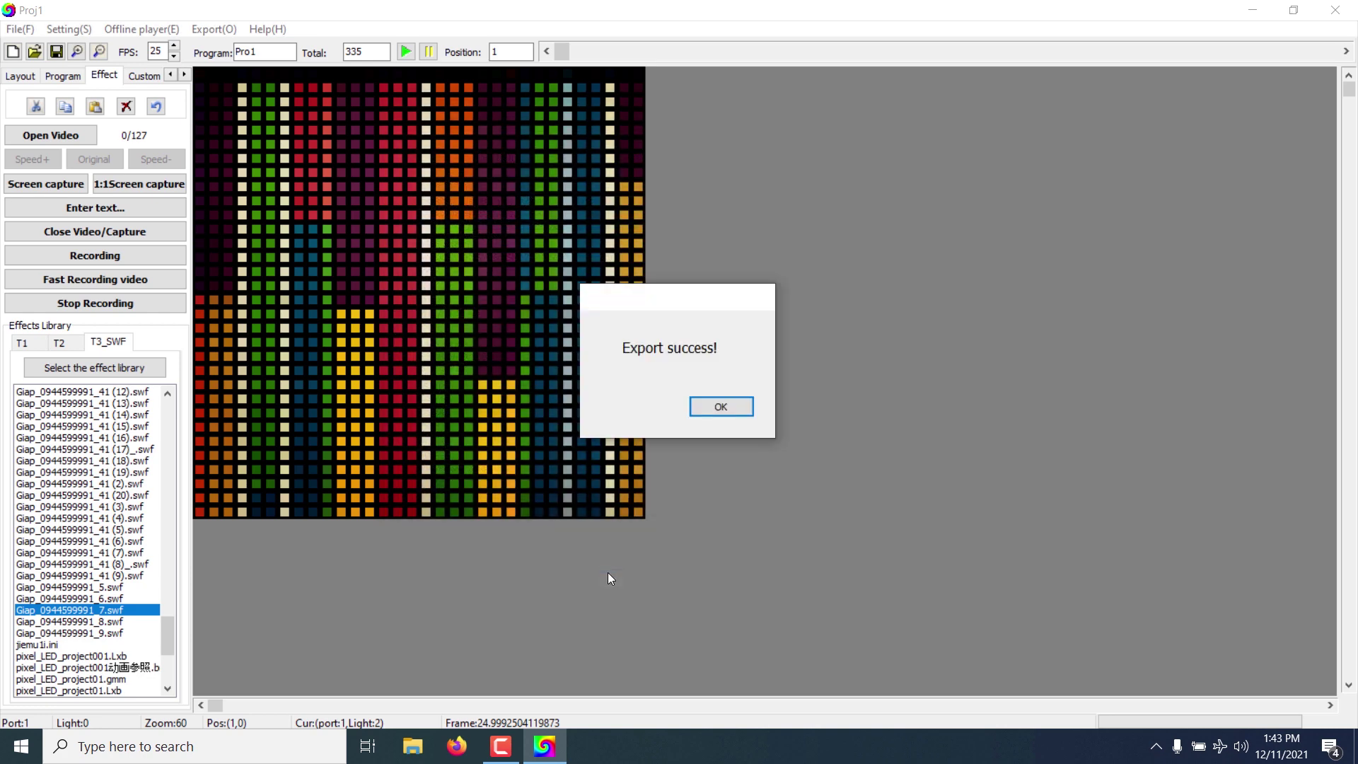
left_click(721, 406)
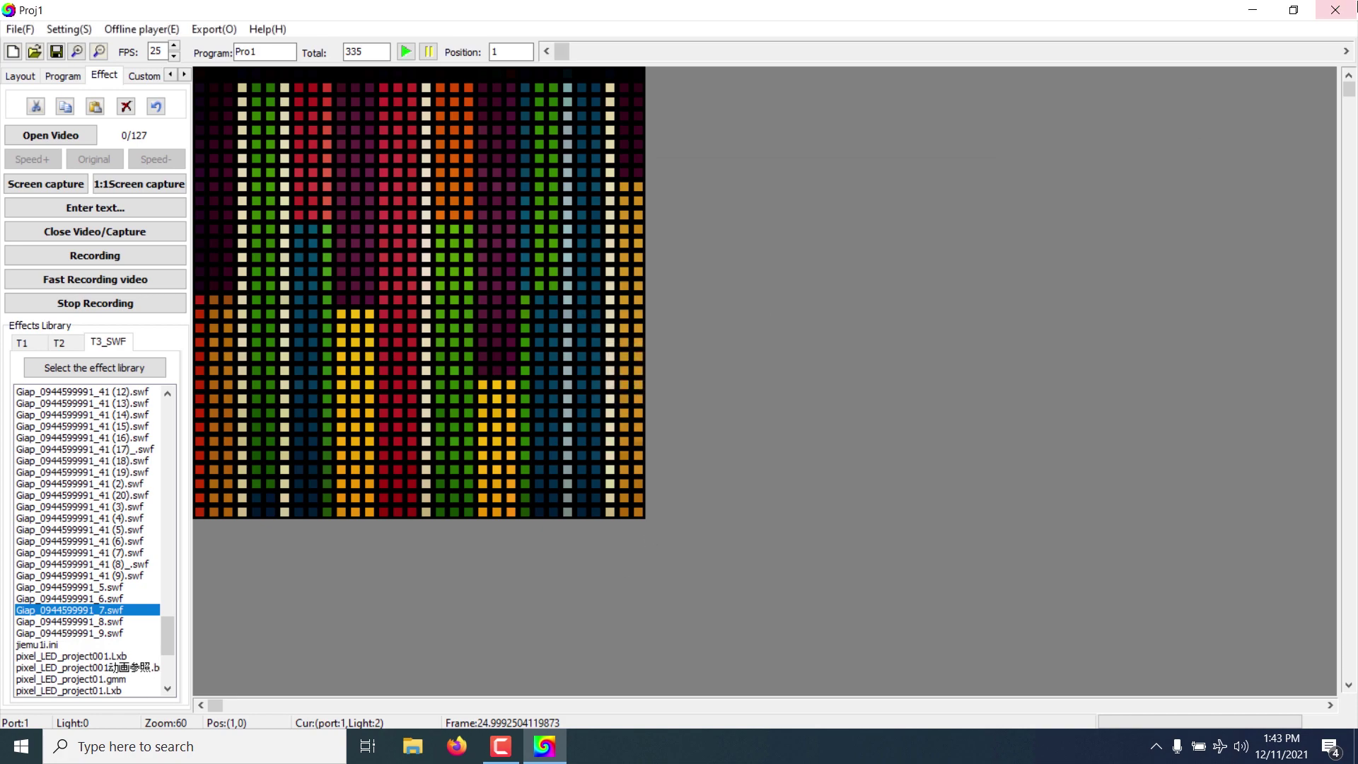
Step: Close LedEdit-K and browse File Explorer to Documents > LedEdit_K > Led > Controller1
left_click(1337, 21)
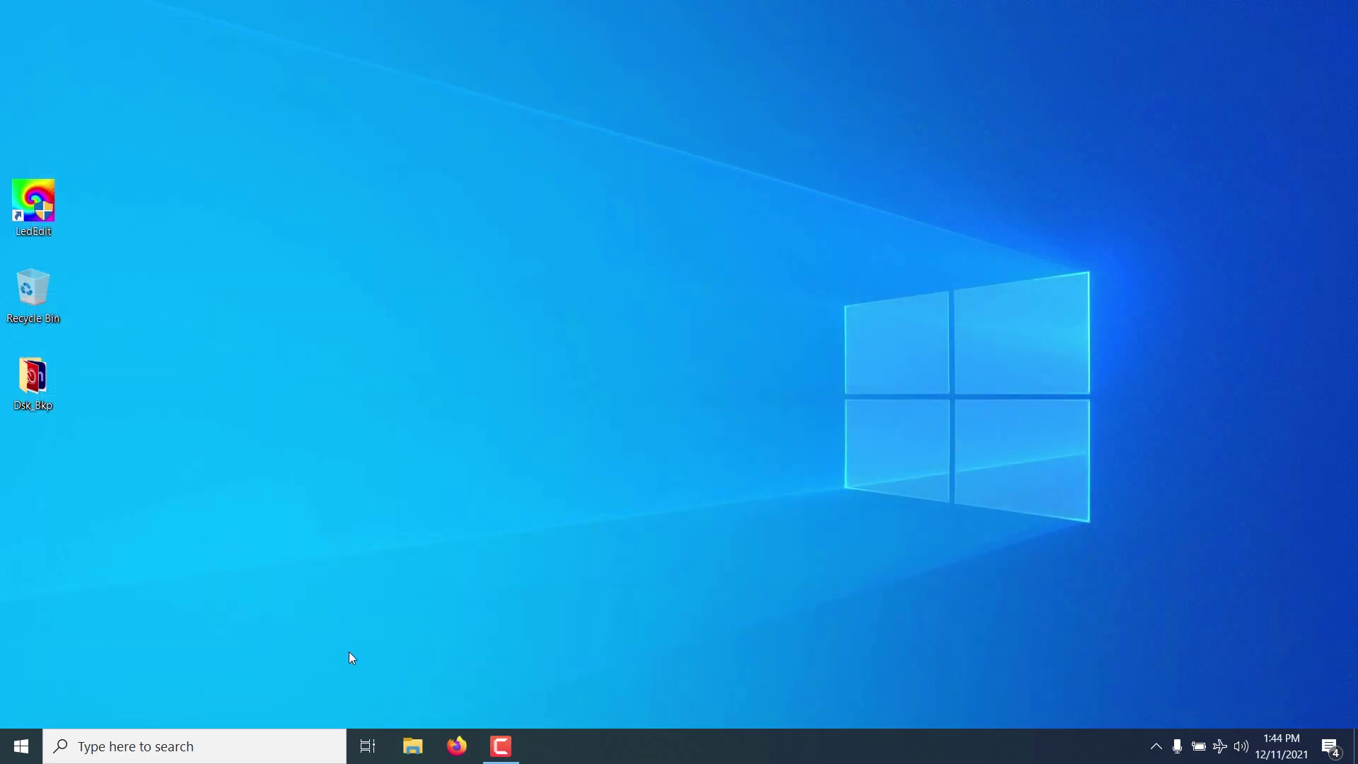
left_click(414, 749)
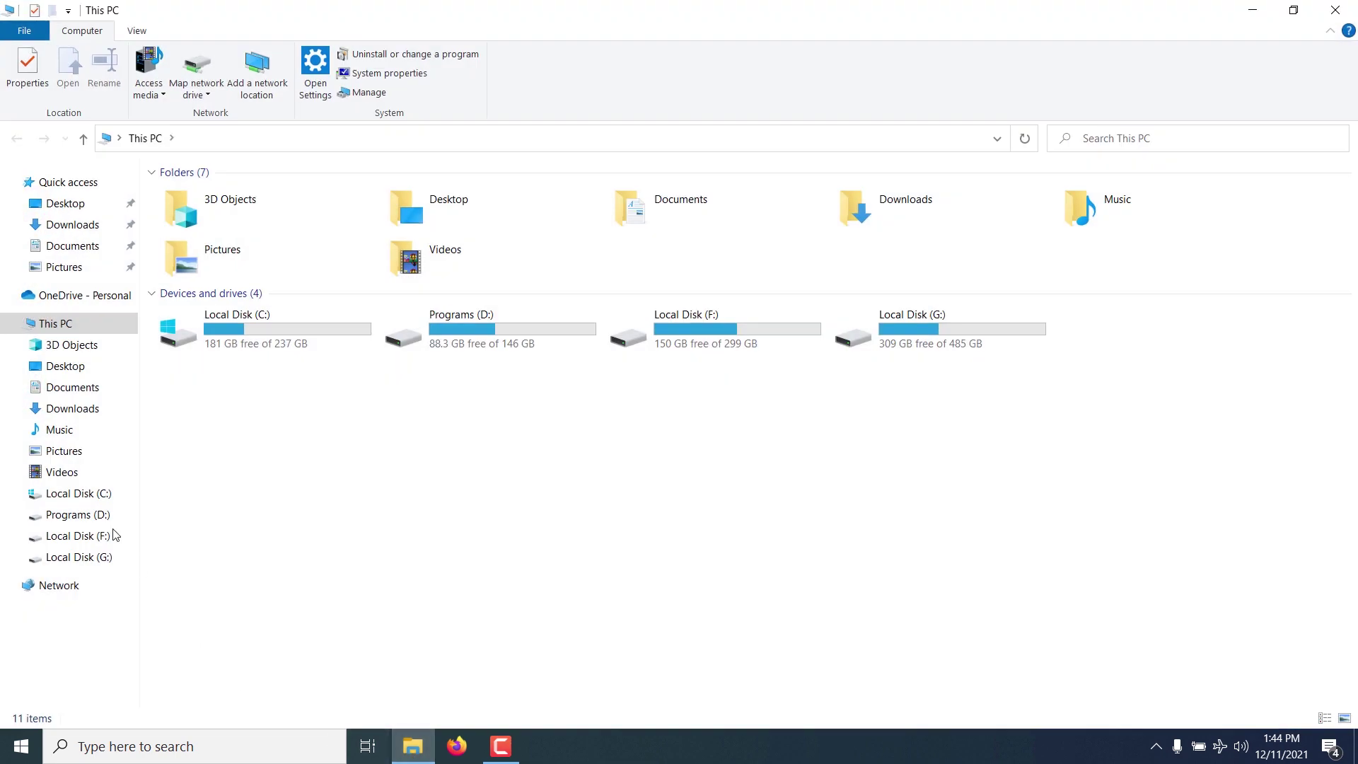
left_click(55, 245)
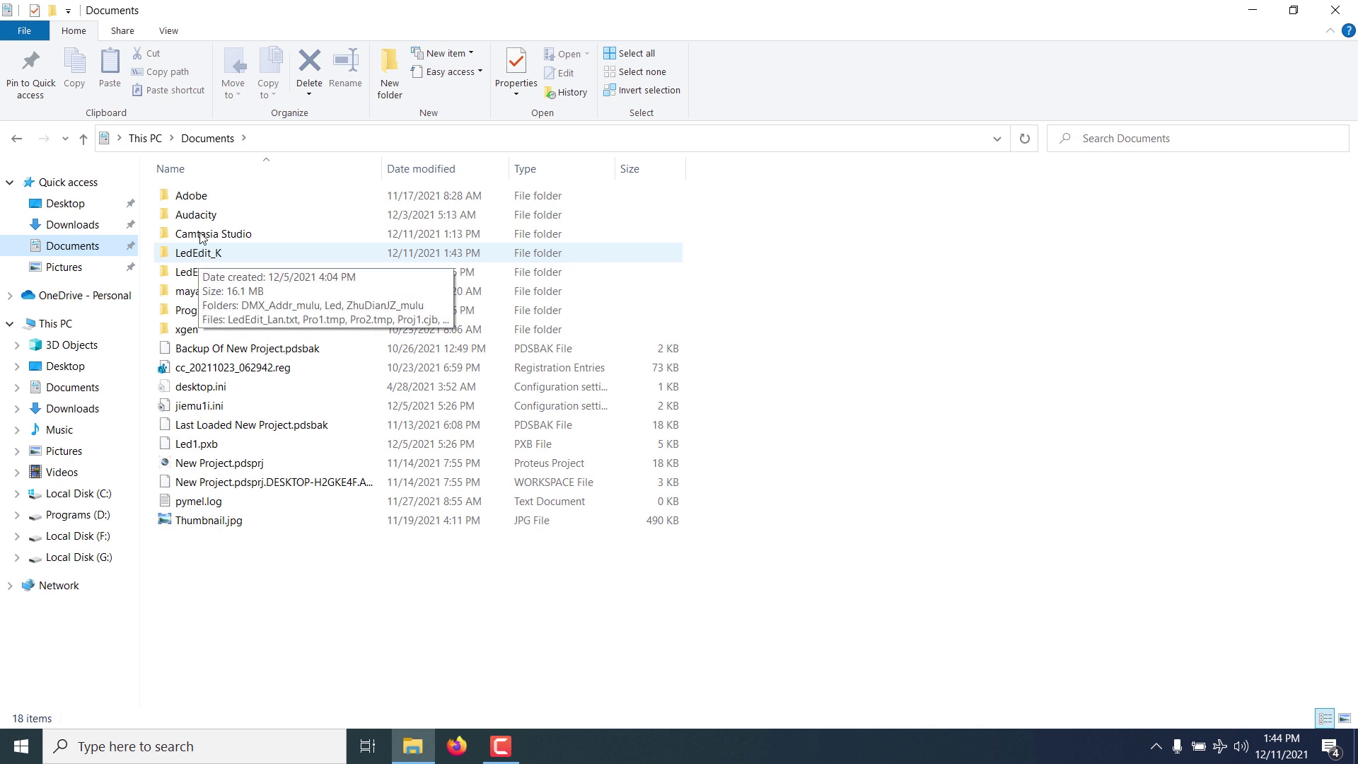
double_click(199, 252)
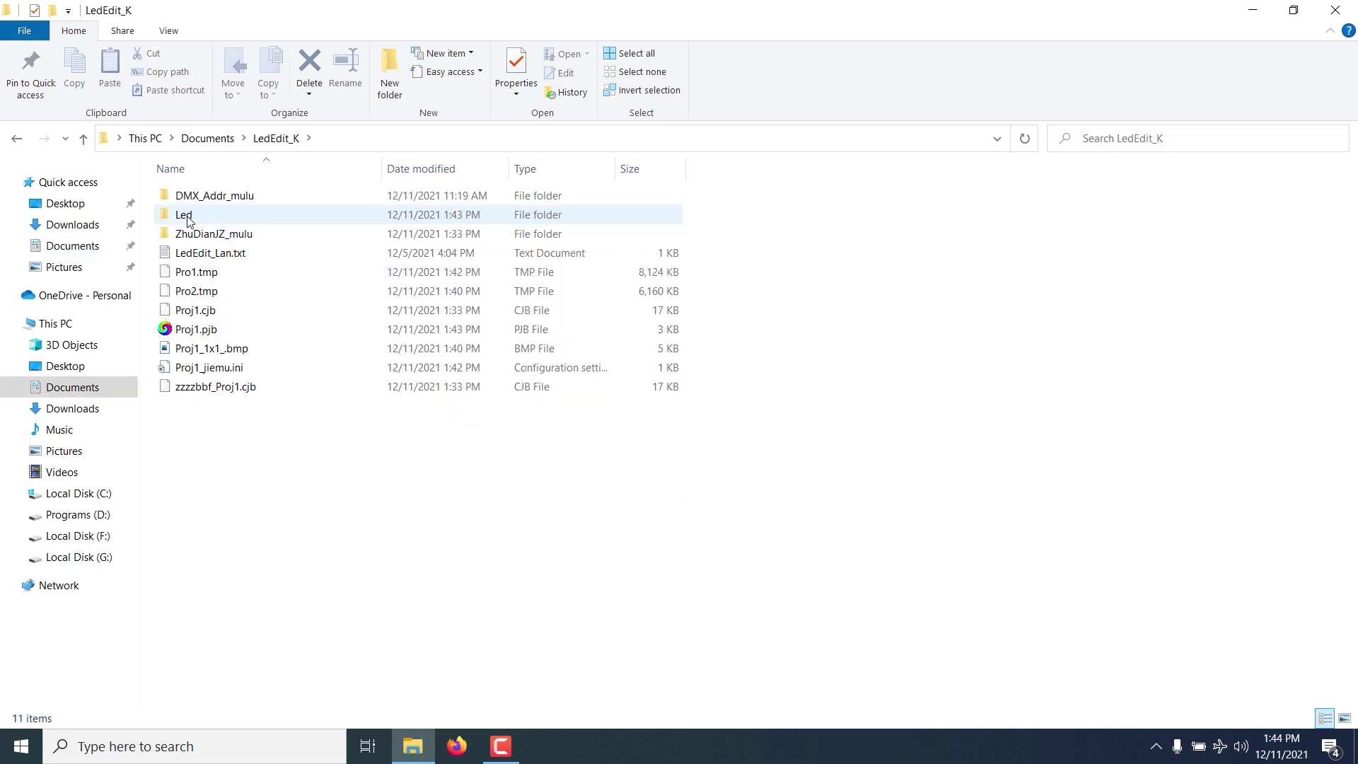
double_click(188, 217)
double_click(189, 195)
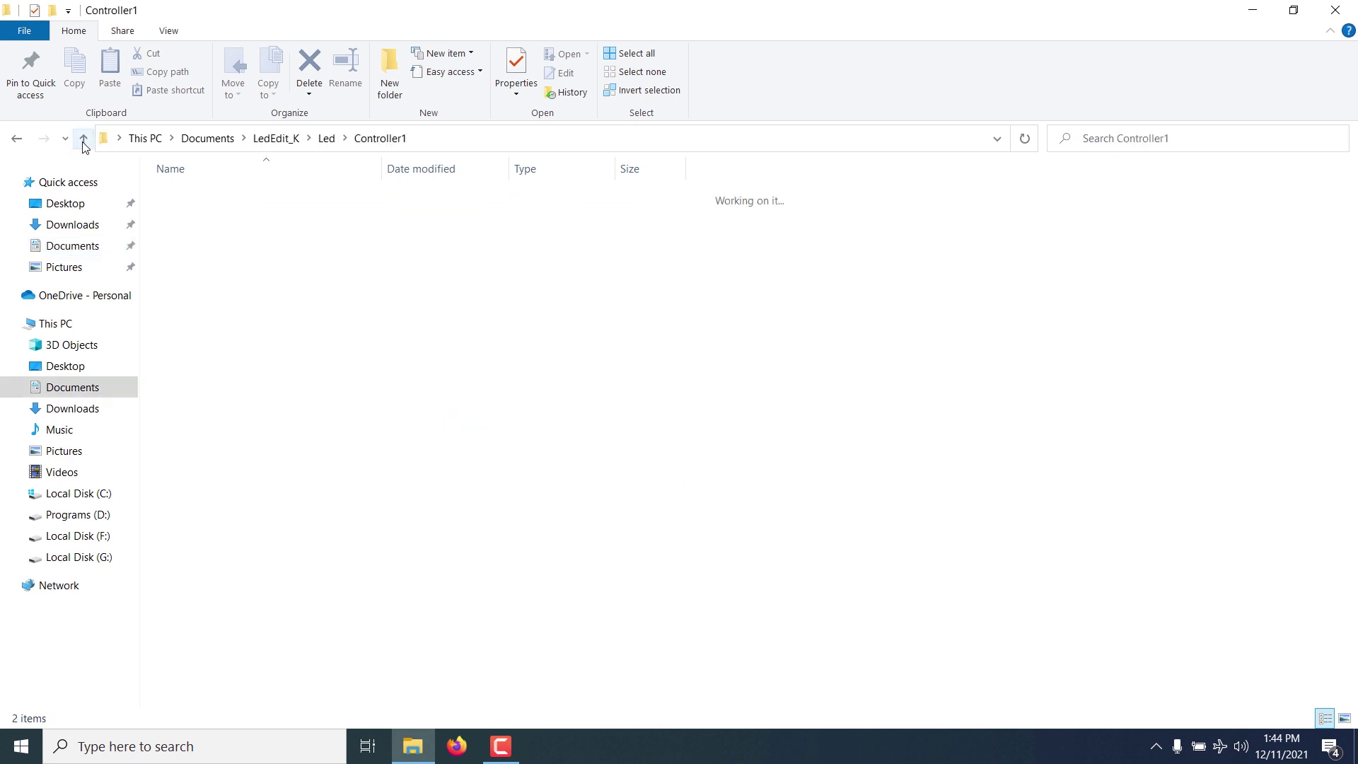
left_click(83, 142)
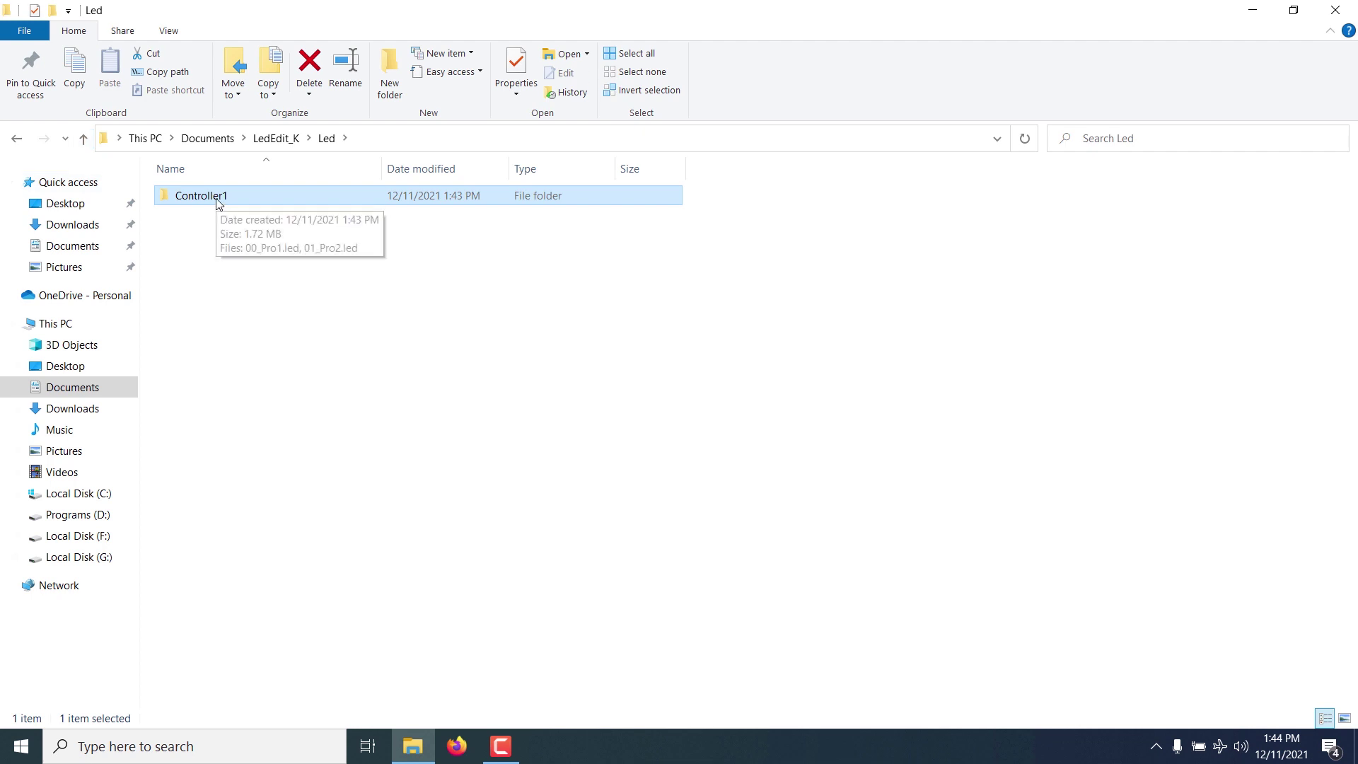
double_click(218, 203)
Step: Select 00_Pro1.led and 01_Pro2.led together in the Controller1 folder
left_click_drag(249, 249, 181, 189)
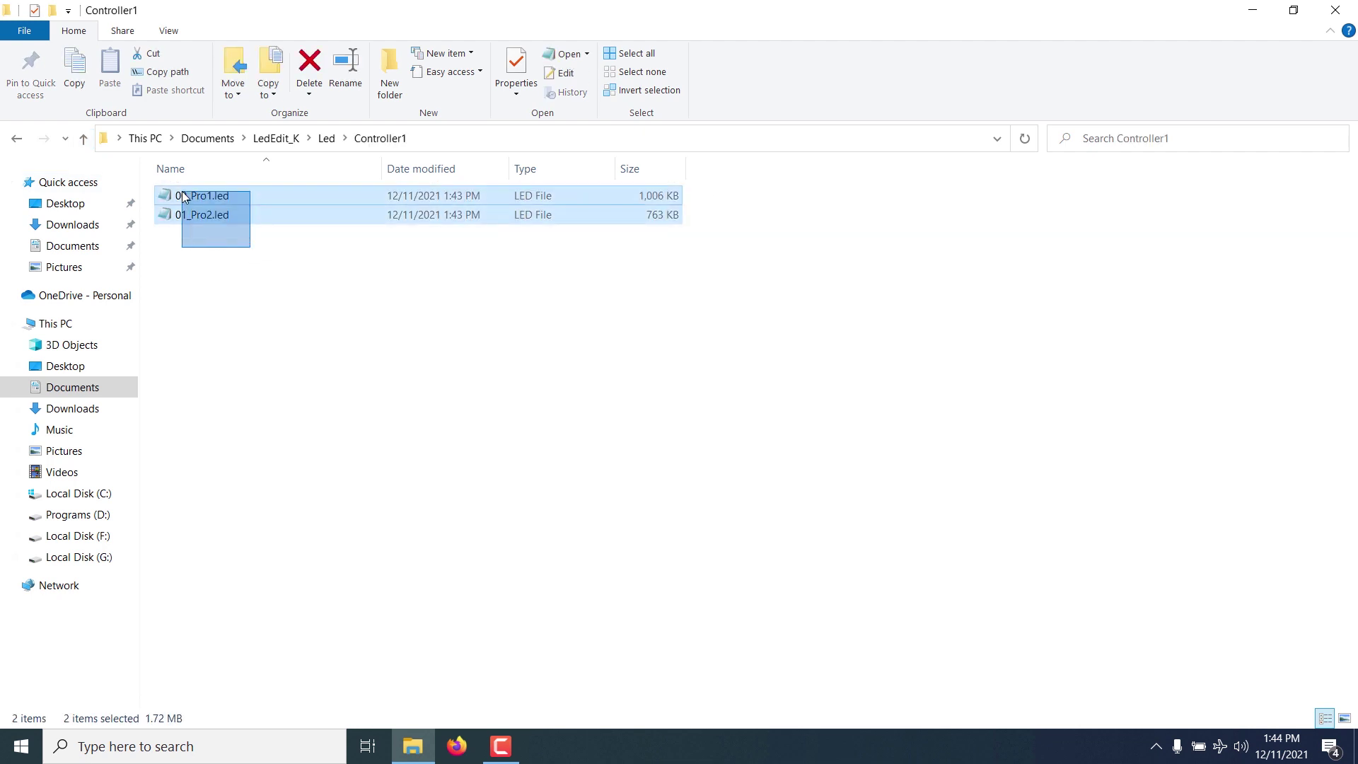
left_click(198, 196)
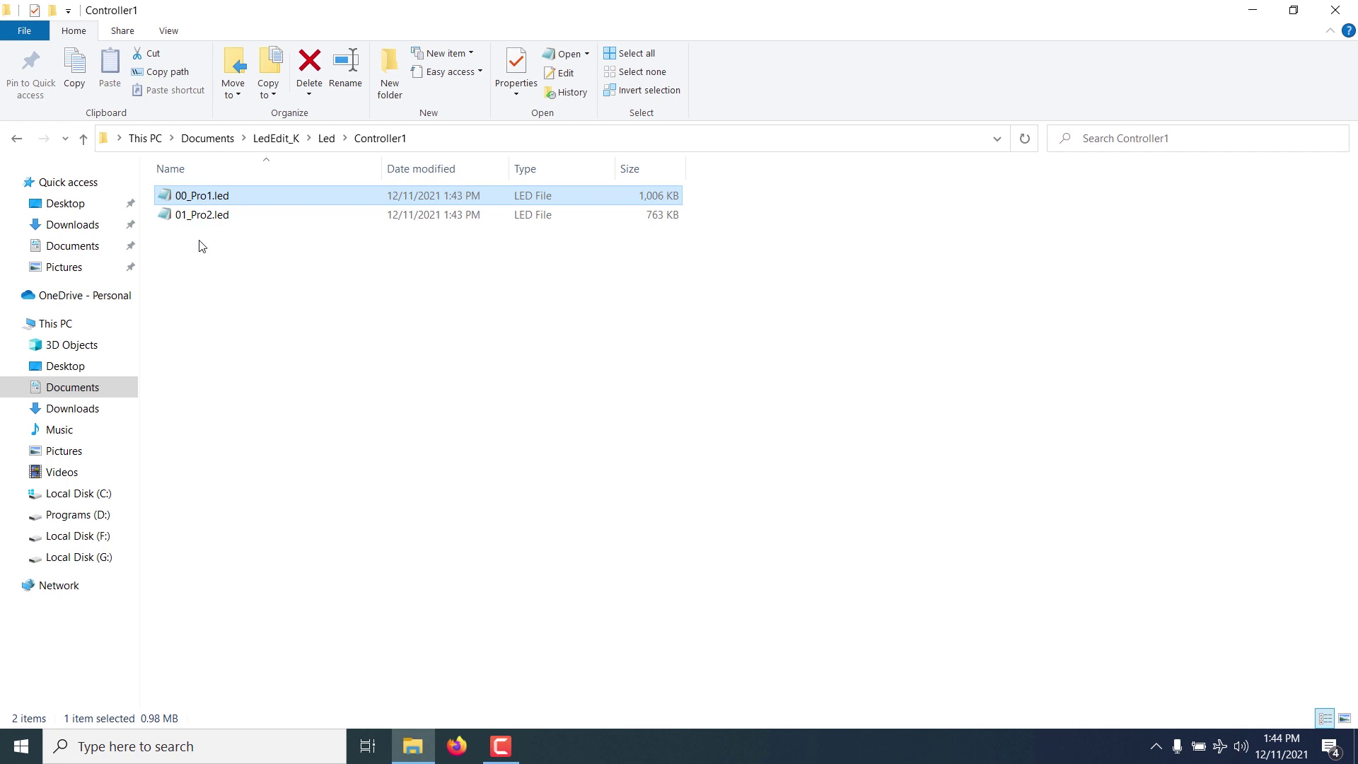
left_click(200, 216)
key("Up")
left_click(211, 219)
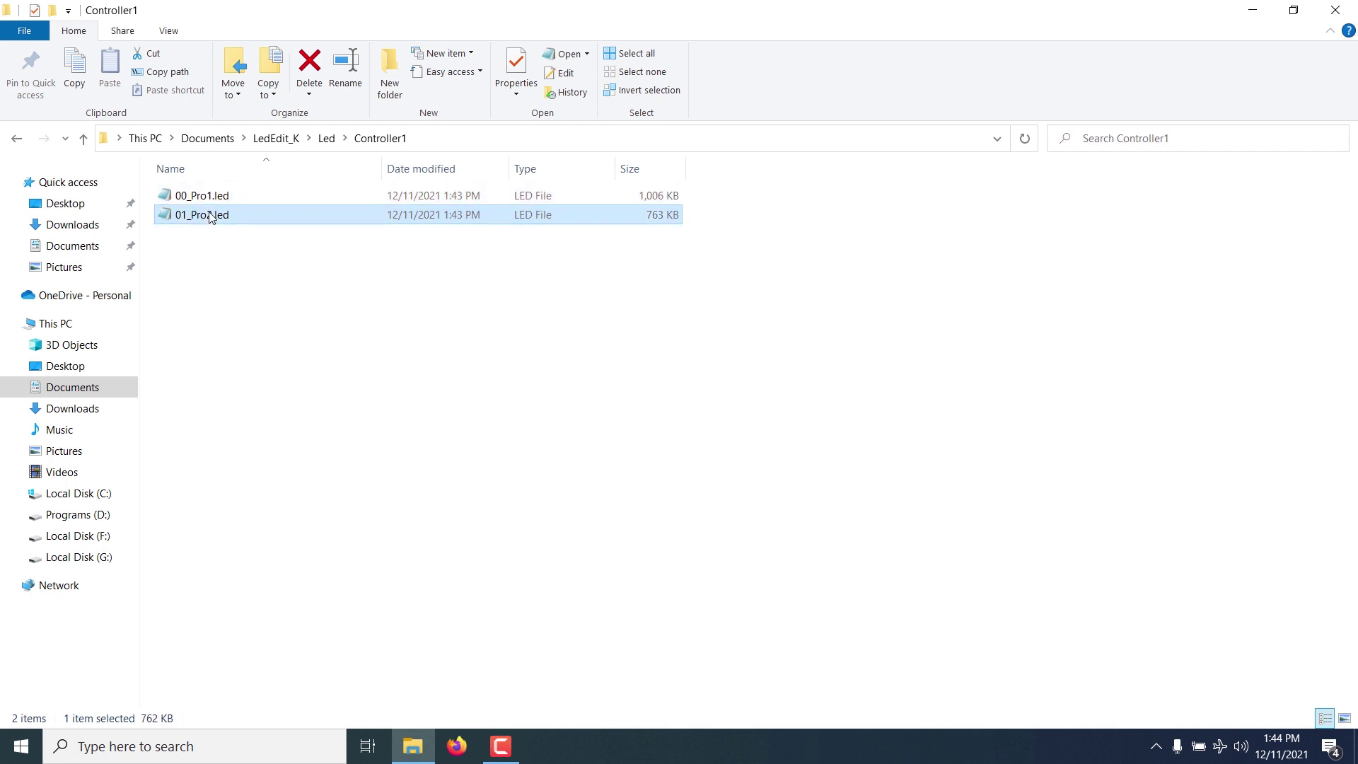
left_click(189, 198)
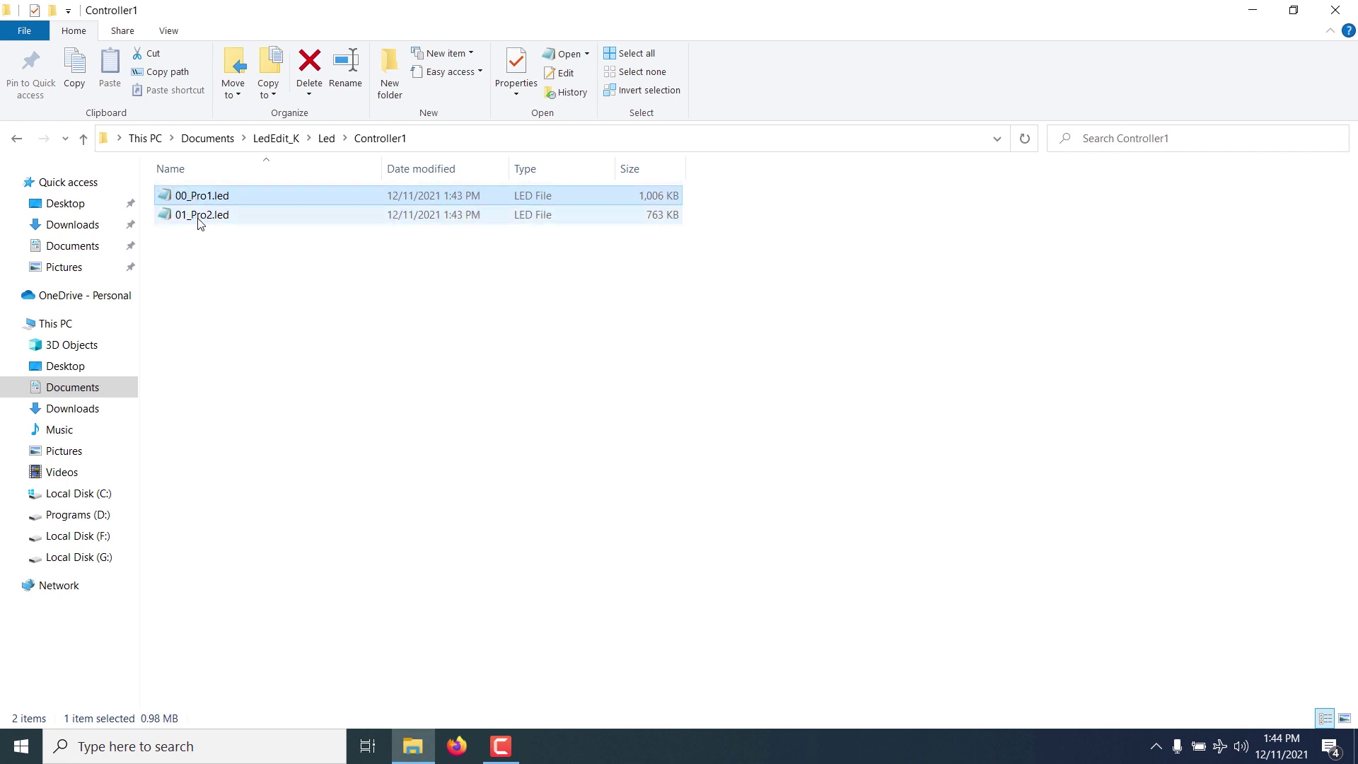
left_click(203, 217)
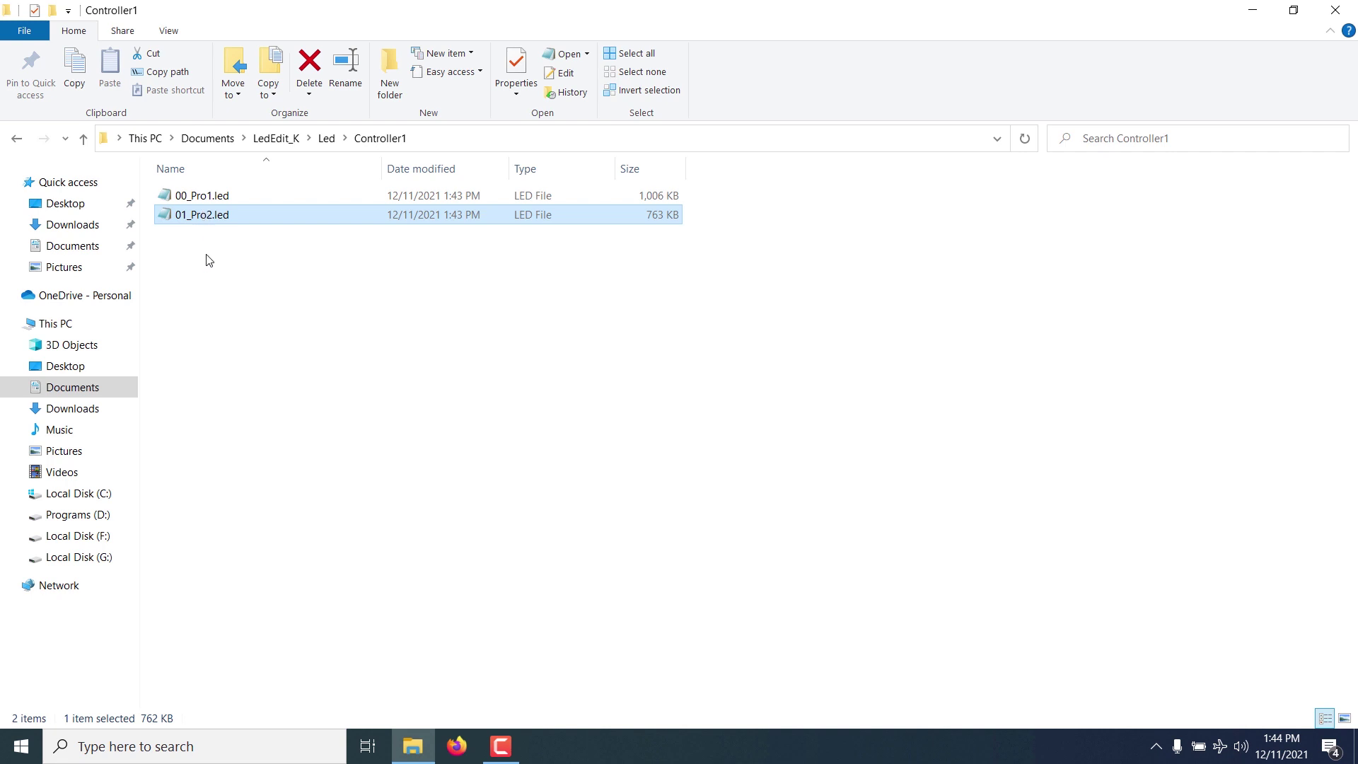
left_click_drag(403, 303, 170, 192)
right_click(168, 191)
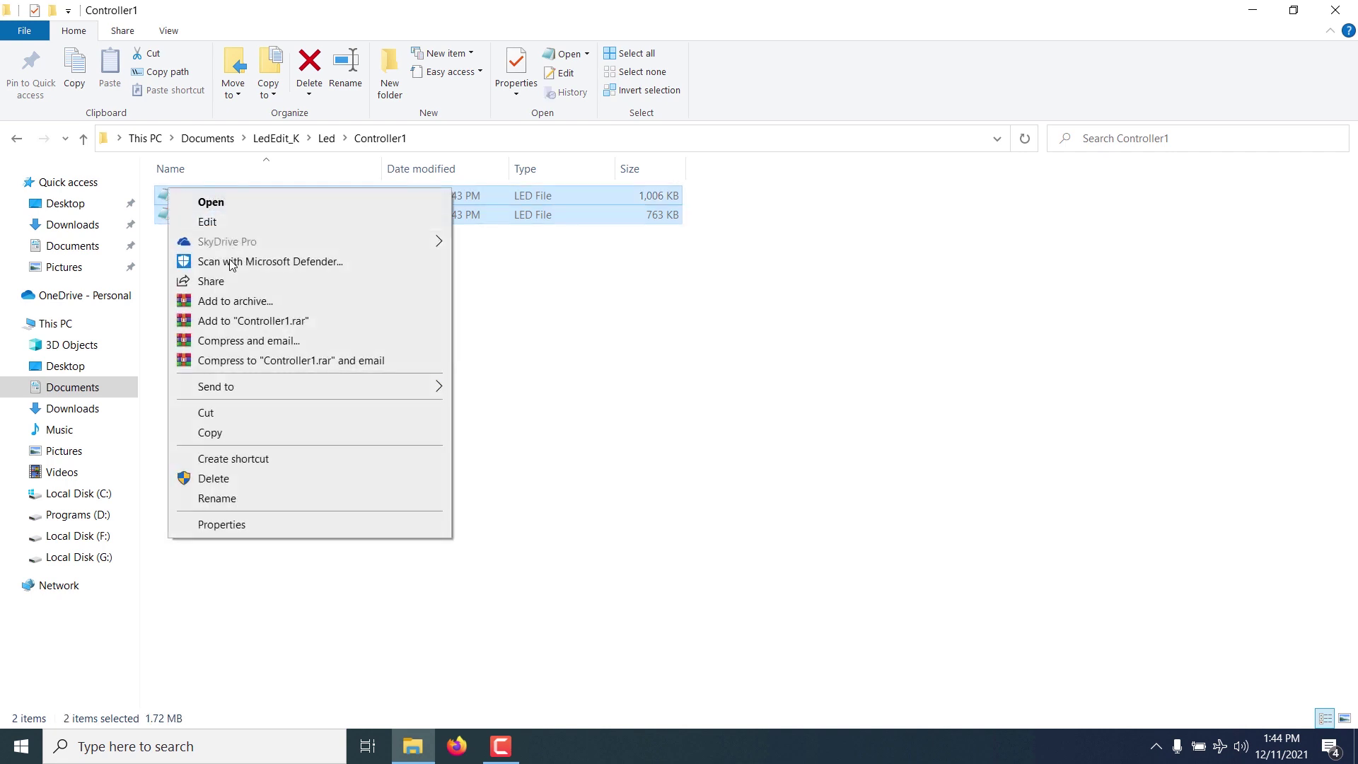
left_click(652, 476)
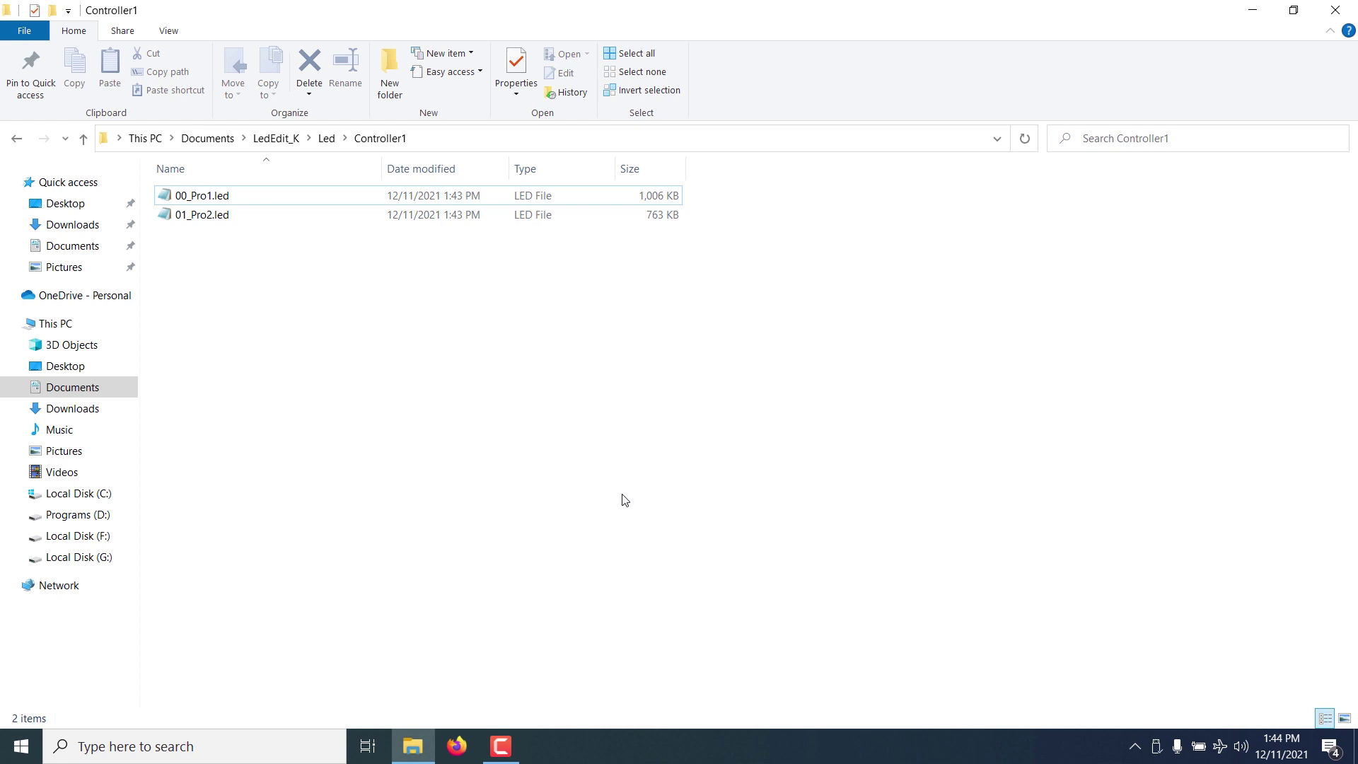
Step: Send both .led files to the SD card (E:) and leave Explorer for the desktop
key("ctrl+a")
key("shift+F10")
mouse_move(365, 390)
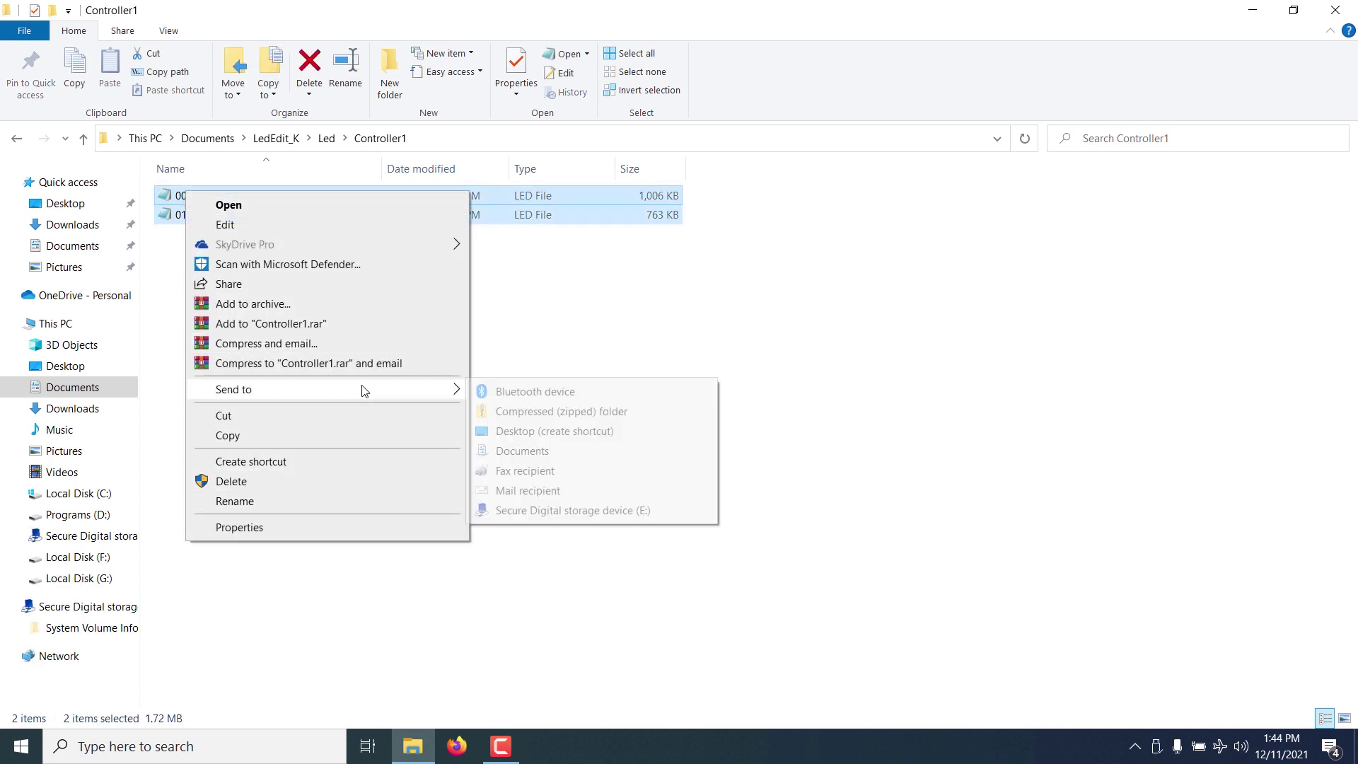
left_click(532, 512)
key("super+d")
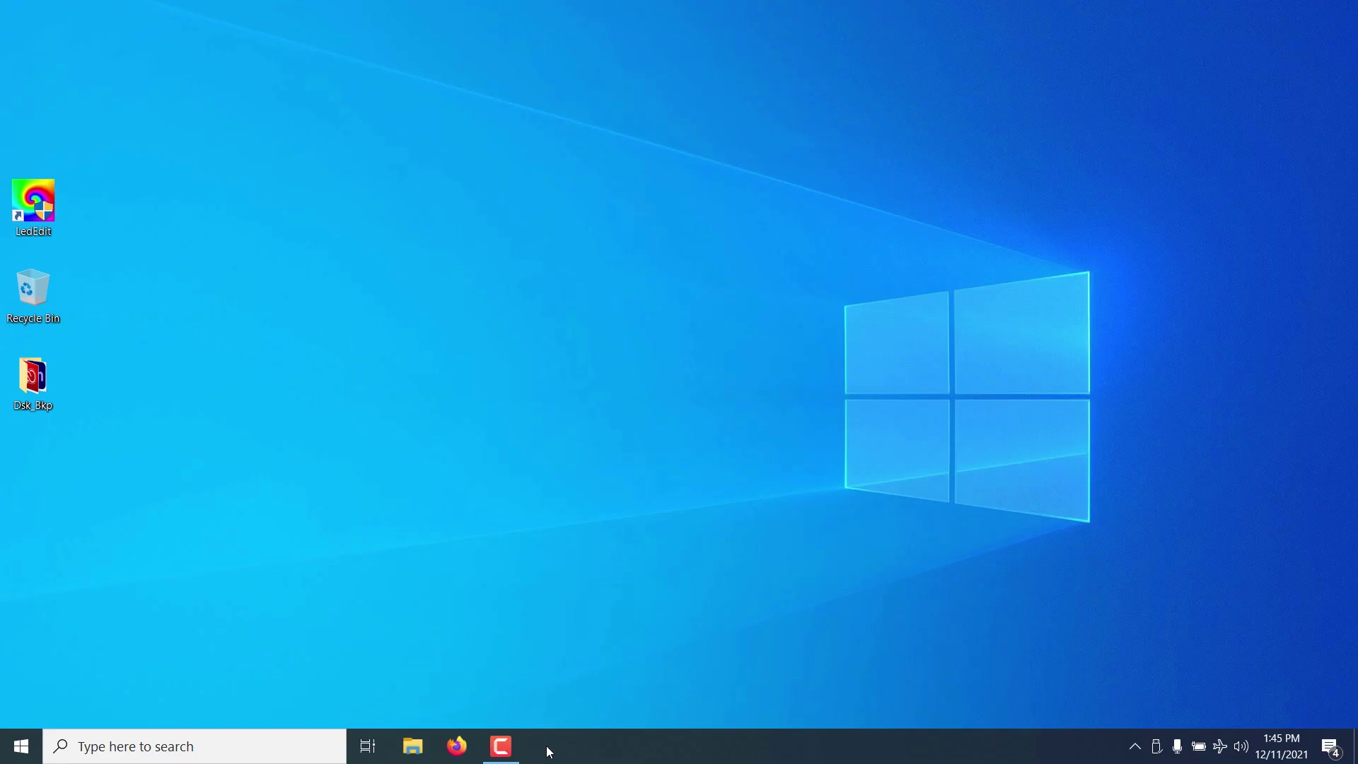